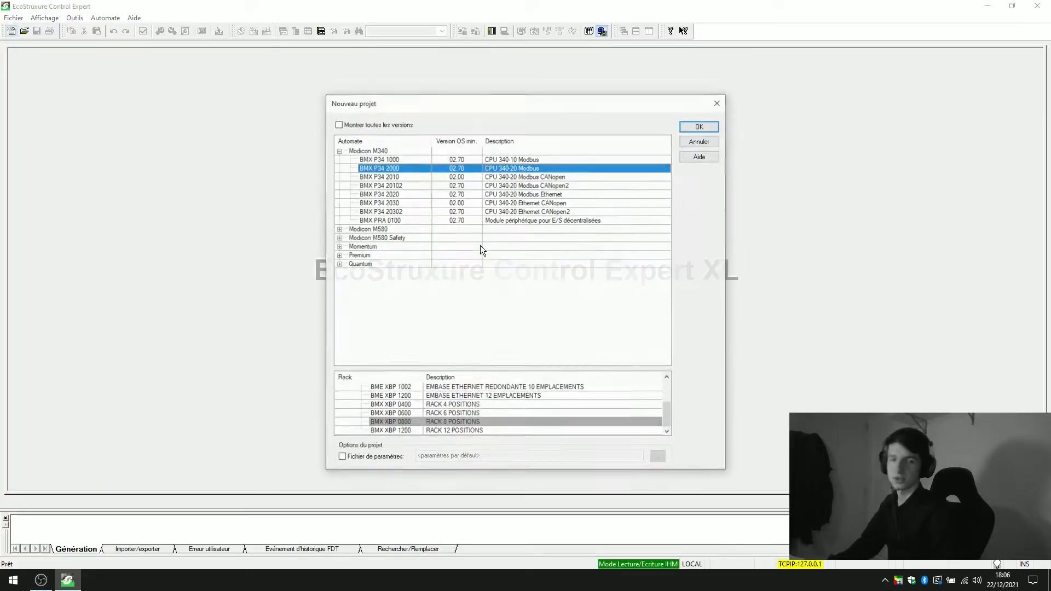
Step: Create a project with the Modicon M340 processor BMX P34 1000 on the BMX XBP 0800 rack and open its PLC bus configuration
{"action": "left_click", "coordinate": [384, 160]}
{"action": "left_click", "coordinate": [700, 126]}
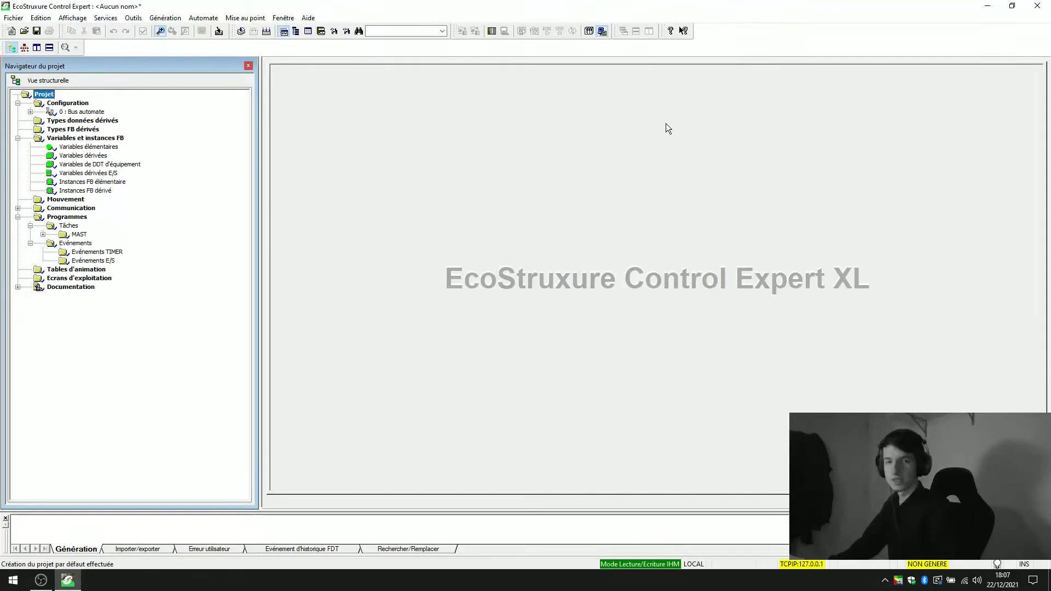
{"action": "double_click", "coordinate": [82, 111]}
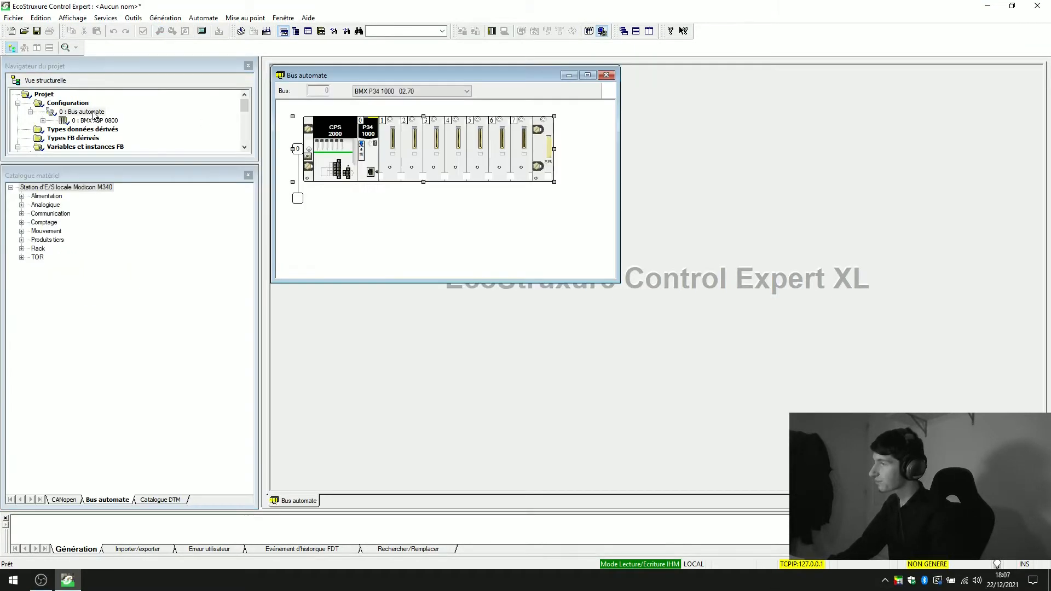
Step: Add the discrete input module BMX DDI 1602 to slot 1 of the rack
{"action": "double_click", "coordinate": [392, 144]}
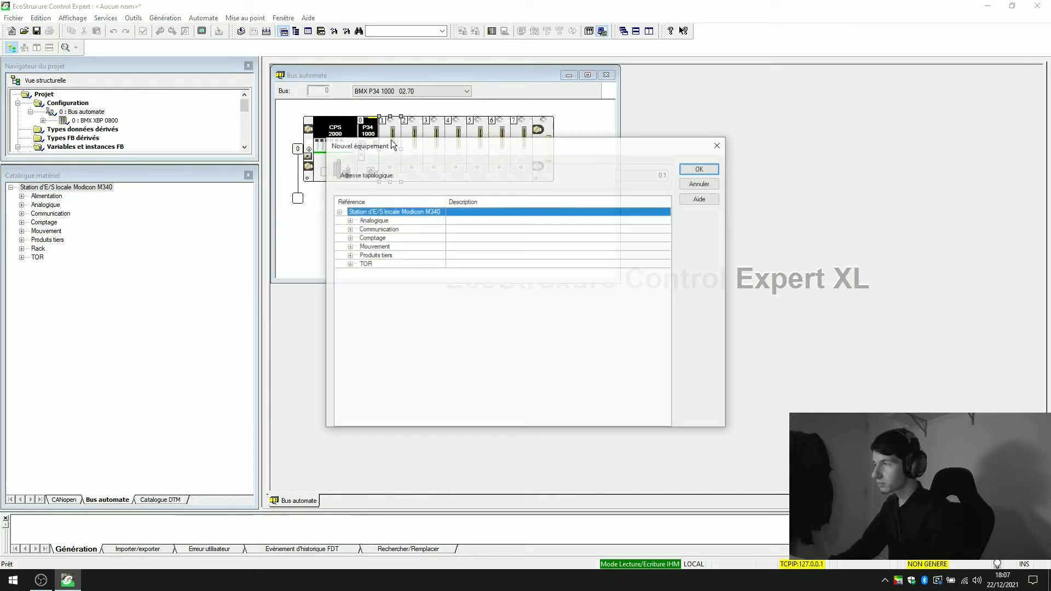
{"action": "left_click", "coordinate": [348, 264]}
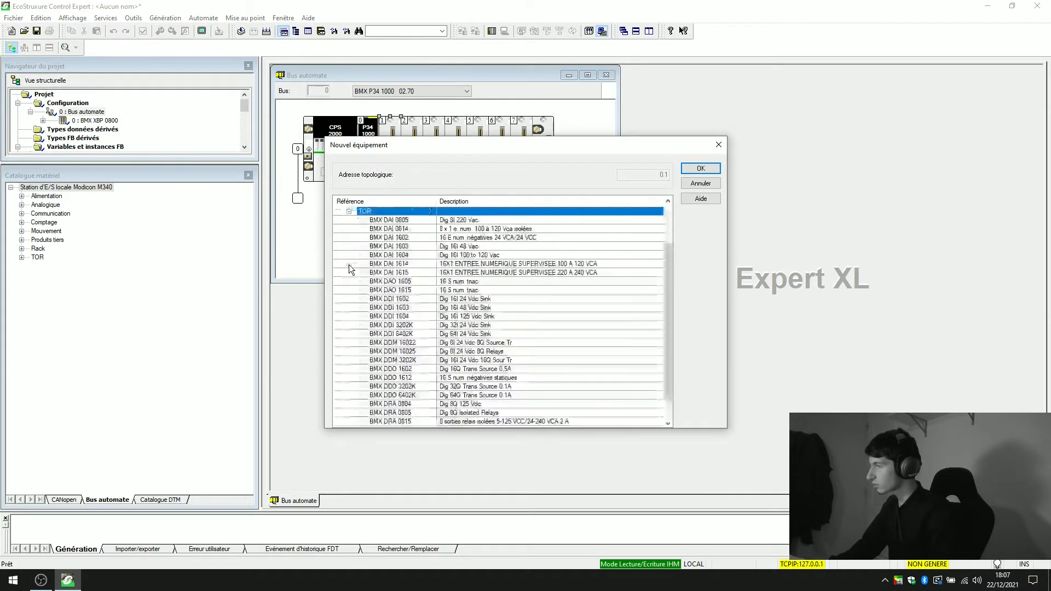
{"action": "left_click", "coordinate": [397, 301]}
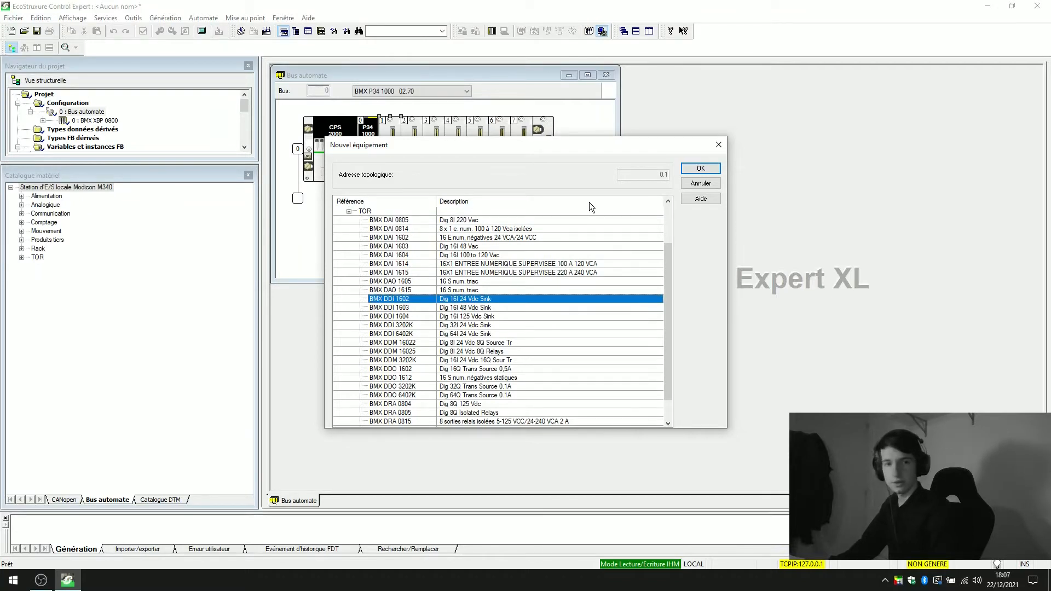
{"action": "left_click", "coordinate": [701, 169]}
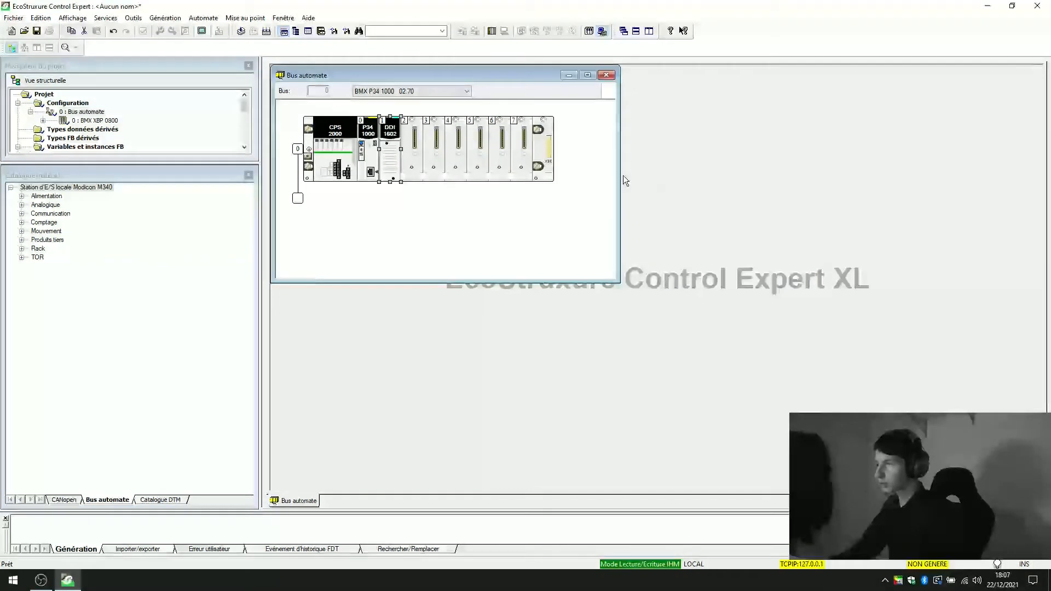
Step: Add the relay output module BMX DRA 1605 to slot 2 of the rack, and close the hardware catalogue and bus configuration
{"action": "double_click", "coordinate": [417, 173]}
{"action": "left_click", "coordinate": [348, 265]}
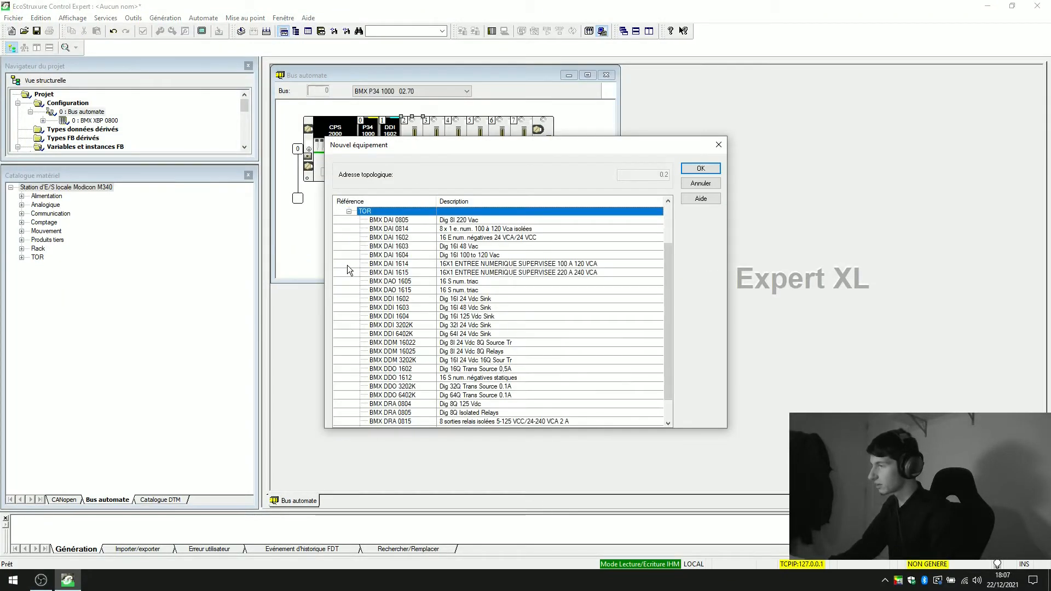
{"action": "scroll", "coordinate": [422, 316], "scroll_direction": "down", "scroll_amount": 1}
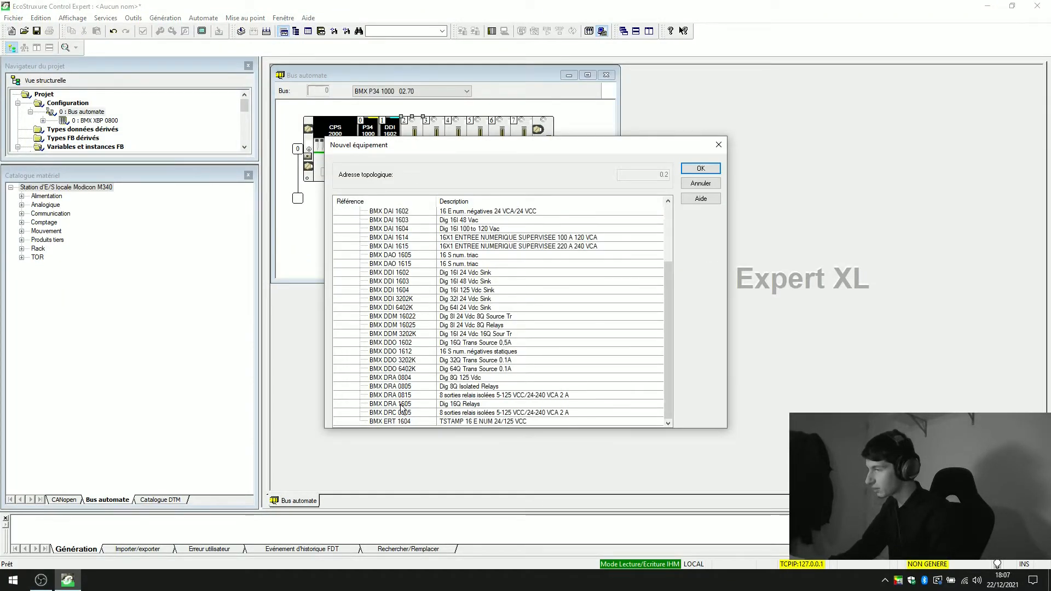
{"action": "left_click", "coordinate": [403, 405]}
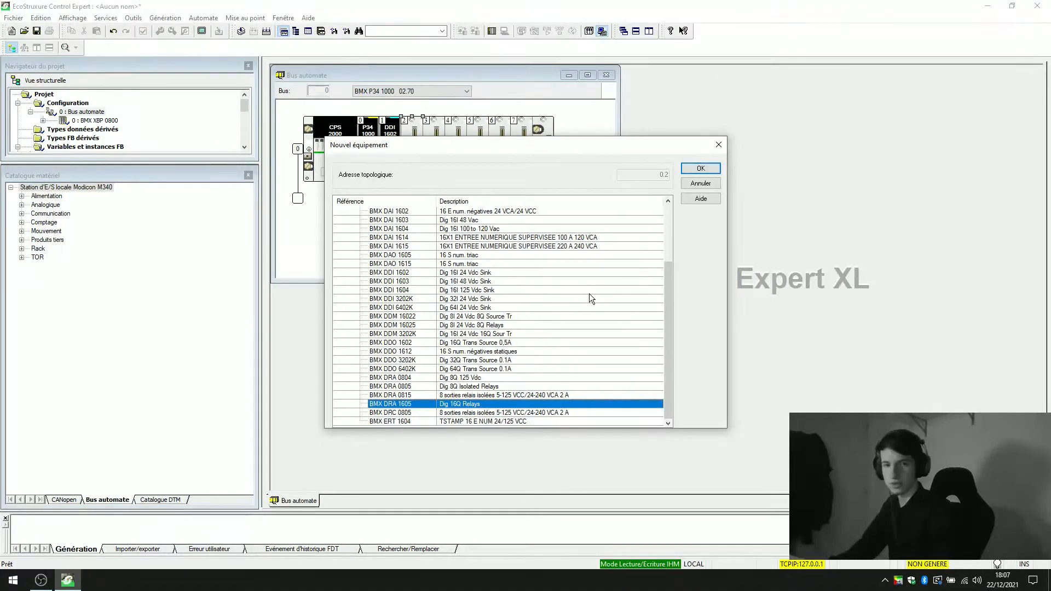
{"action": "left_click", "coordinate": [692, 170]}
{"action": "left_click", "coordinate": [248, 175]}
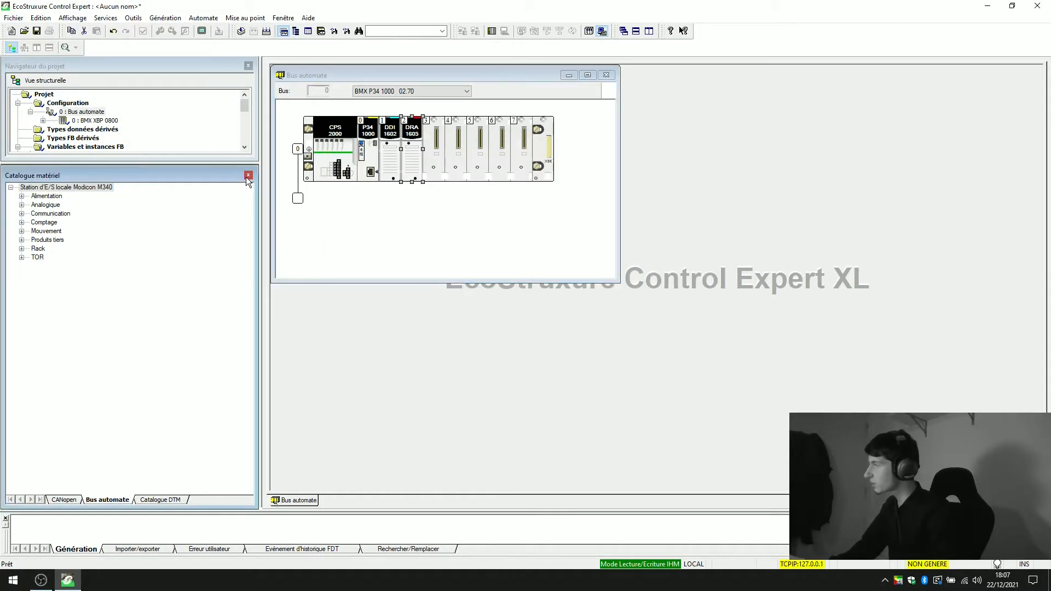
{"action": "left_click", "coordinate": [604, 77]}
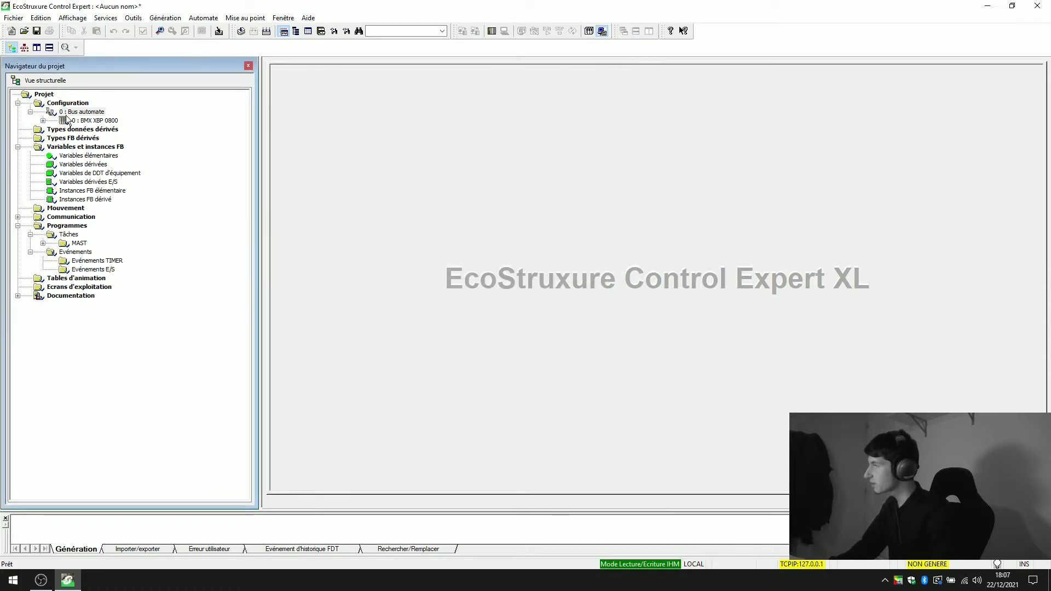
{"action": "left_click", "coordinate": [42, 121]}
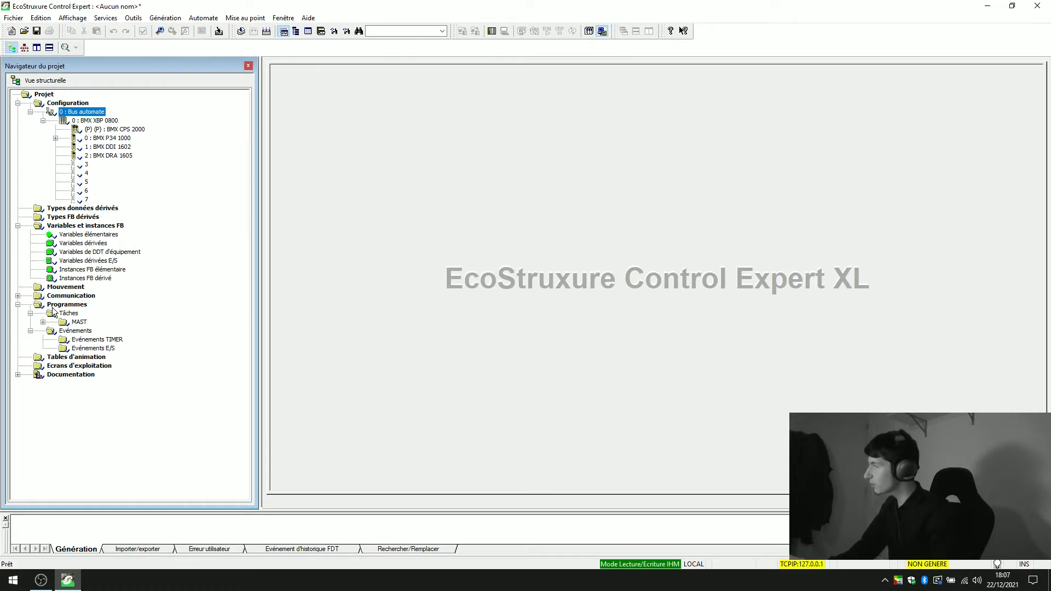
Step: Create a ladder (LD) section named Convoyeur in the logic of the MAST task
{"action": "left_click", "coordinate": [42, 322]}
{"action": "right_click", "coordinate": [96, 331]}
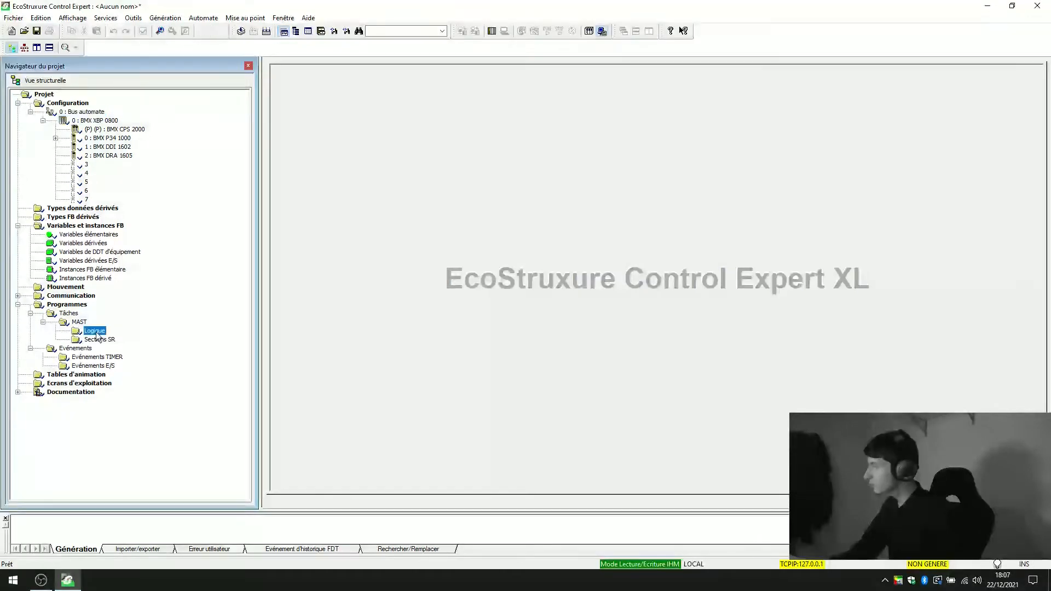
{"action": "left_click", "coordinate": [126, 349]}
{"action": "left_click", "coordinate": [463, 286]}
{"action": "left_click", "coordinate": [445, 325]}
{"action": "left_click", "coordinate": [491, 262]}
{"action": "type", "text": "Convoyeur"}
{"action": "left_click", "coordinate": [496, 342]}
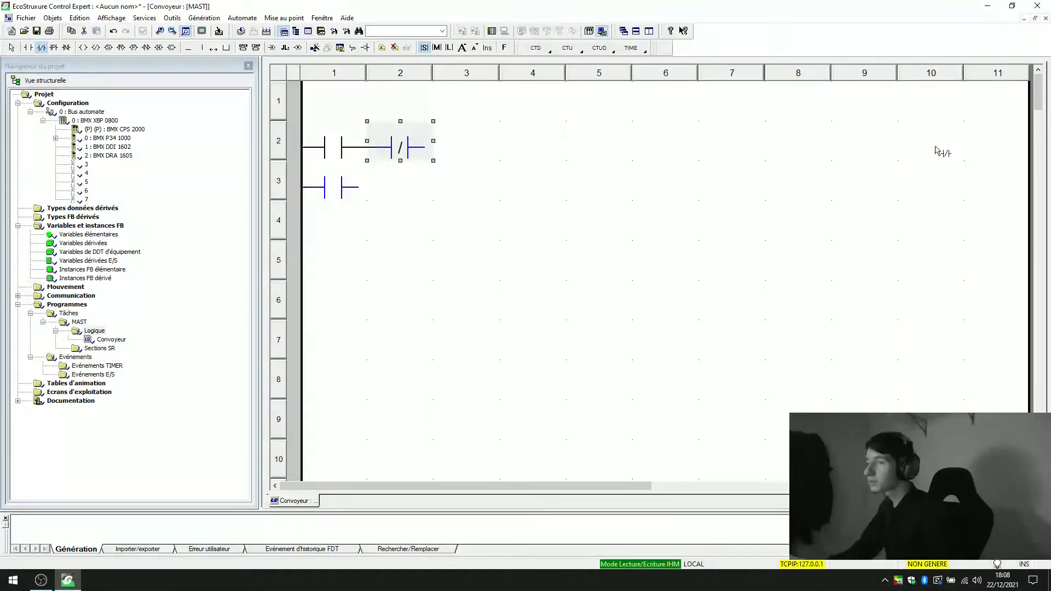
Step: Place a normally closed contact in row 2, column 10 of the Convoyeur ladder section
{"action": "left_click", "coordinate": [931, 145]}
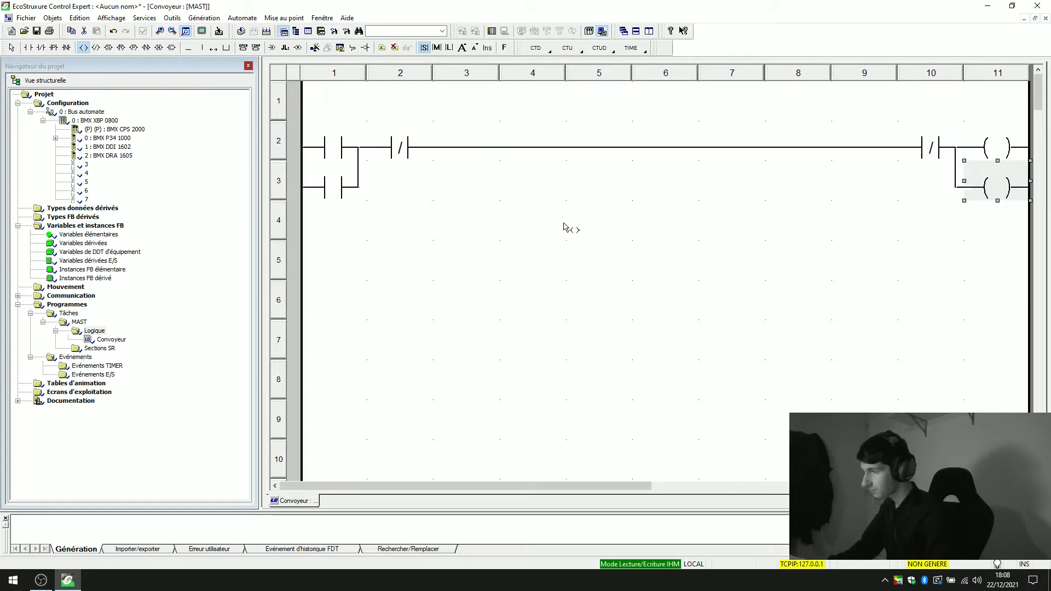
Step: Assign the normally open contact in row 2, column 1 to a new EBOOL variable Dcy with address %M1
{"action": "double_click", "coordinate": [332, 151]}
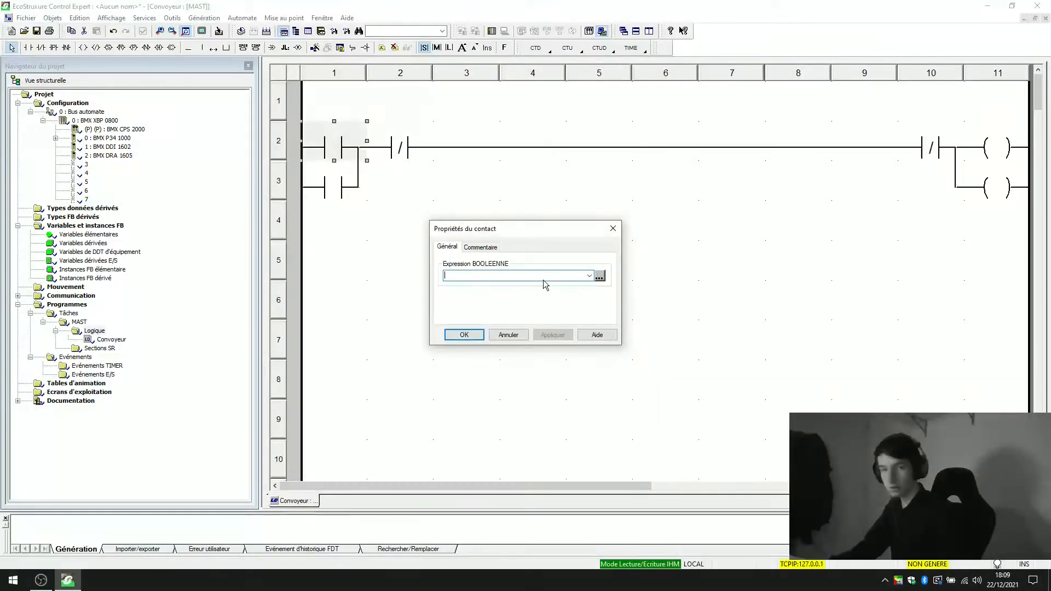
{"action": "type", "text": "Dcy"}
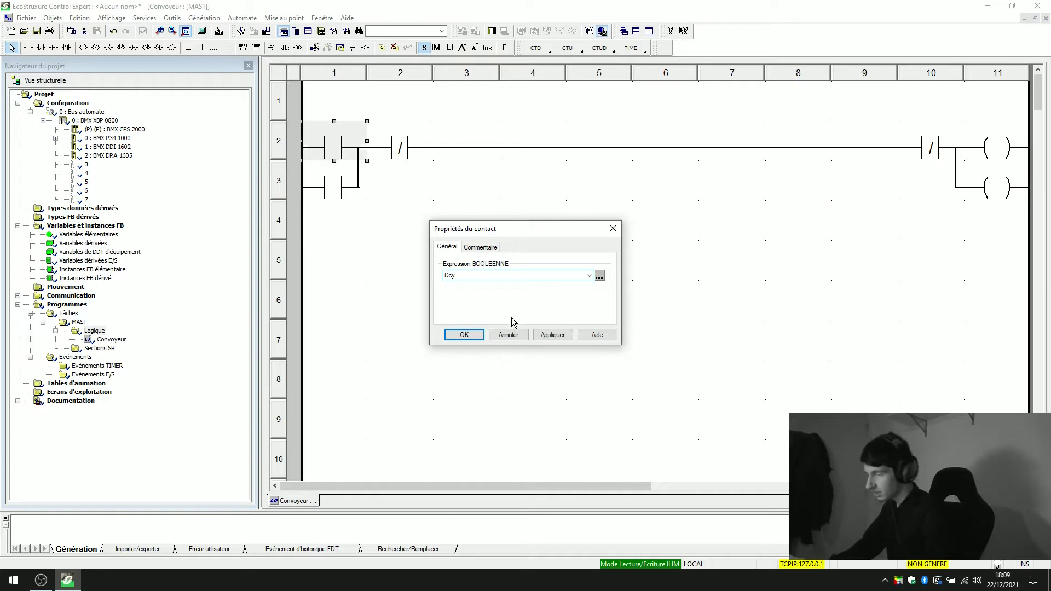
{"action": "left_click", "coordinate": [465, 334]}
{"action": "left_click", "coordinate": [399, 99]}
{"action": "left_click", "coordinate": [377, 104]}
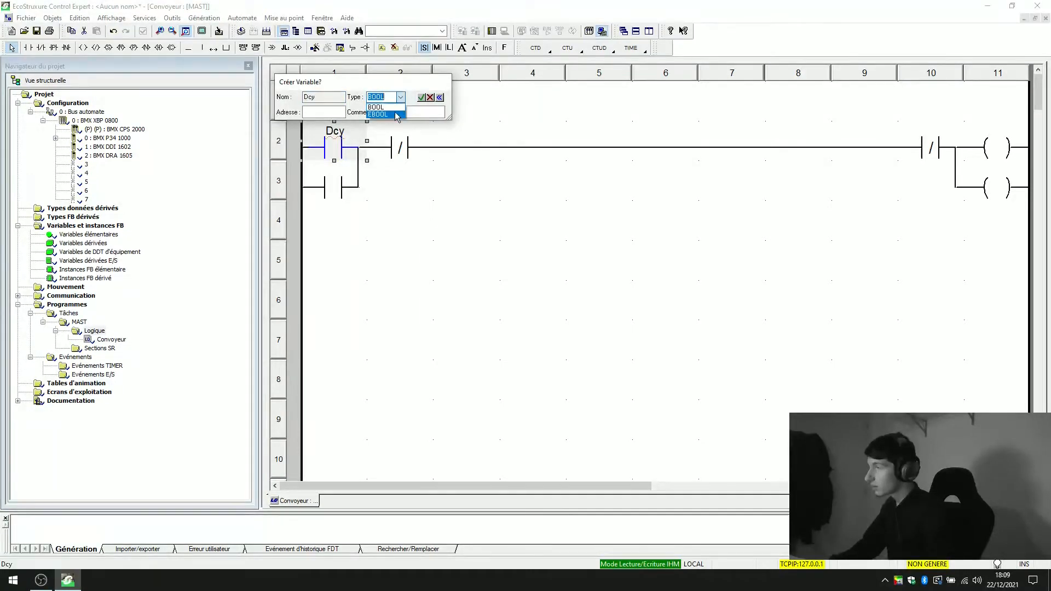
{"action": "left_click", "coordinate": [440, 98]}
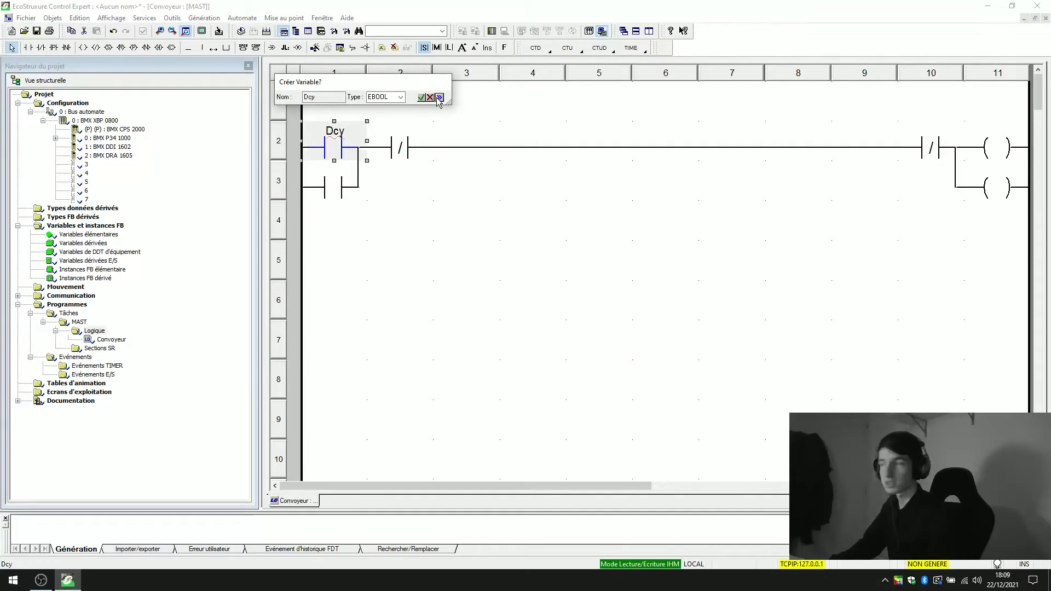
{"action": "left_click", "coordinate": [439, 98]}
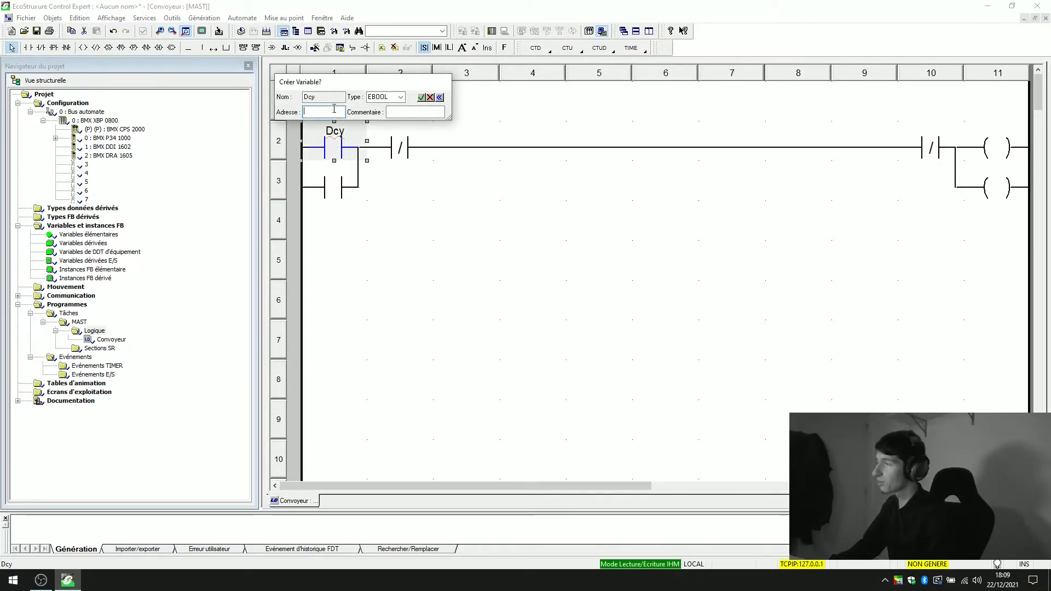
{"action": "type", "text": "%M1"}
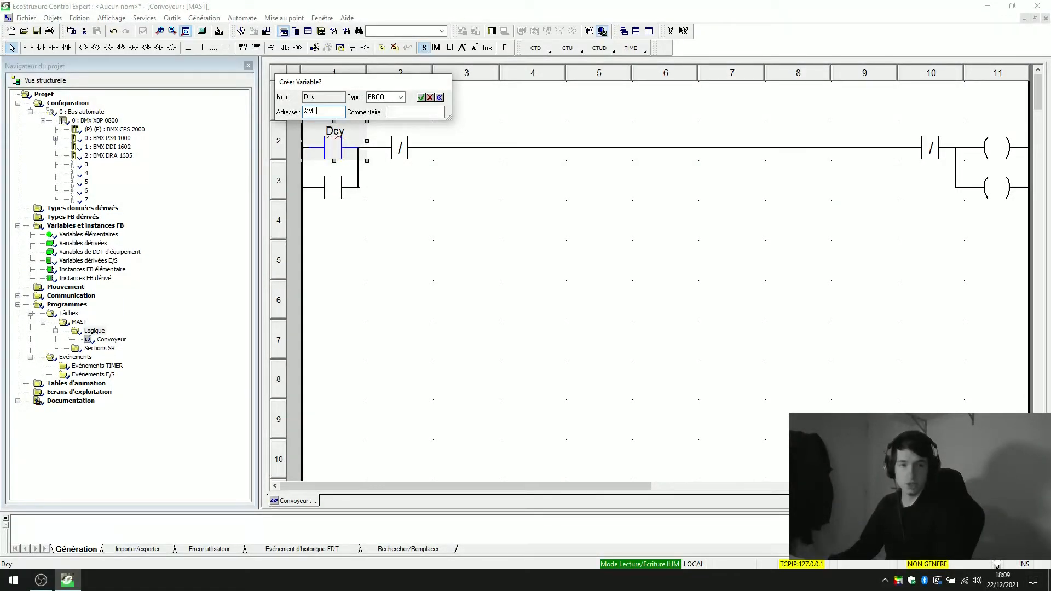
{"action": "left_click", "coordinate": [421, 97]}
Step: Assign the normally closed contact in column 2 to a new EBOOL variable Stop with address %M2
{"action": "double_click", "coordinate": [400, 148]}
{"action": "type", "text": "Stop"}
{"action": "key", "text": "Return"}
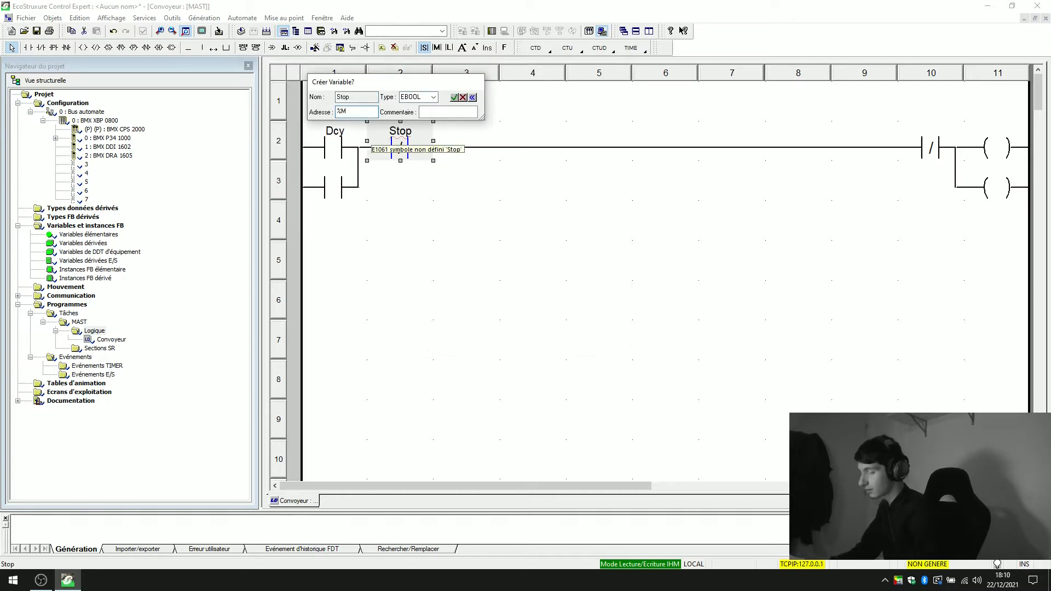
{"action": "left_click", "coordinate": [453, 97]}
Step: Assign the normally closed contact in column 10 to a new EBOOL variable ARU with address %M3
{"action": "left_click", "coordinate": [932, 150]}
{"action": "double_click", "coordinate": [932, 150]}
{"action": "type", "text": "ARU"}
{"action": "key", "text": "Return"}
{"action": "key", "text": "Tab"}
{"action": "key", "text": "Tab"}
{"action": "left_click", "coordinate": [716, 97]}
Step: Assign the row 3 coil to a new EBOOL variable Visu with address %M4, and check the list of elementary variables
{"action": "double_click", "coordinate": [990, 185]}
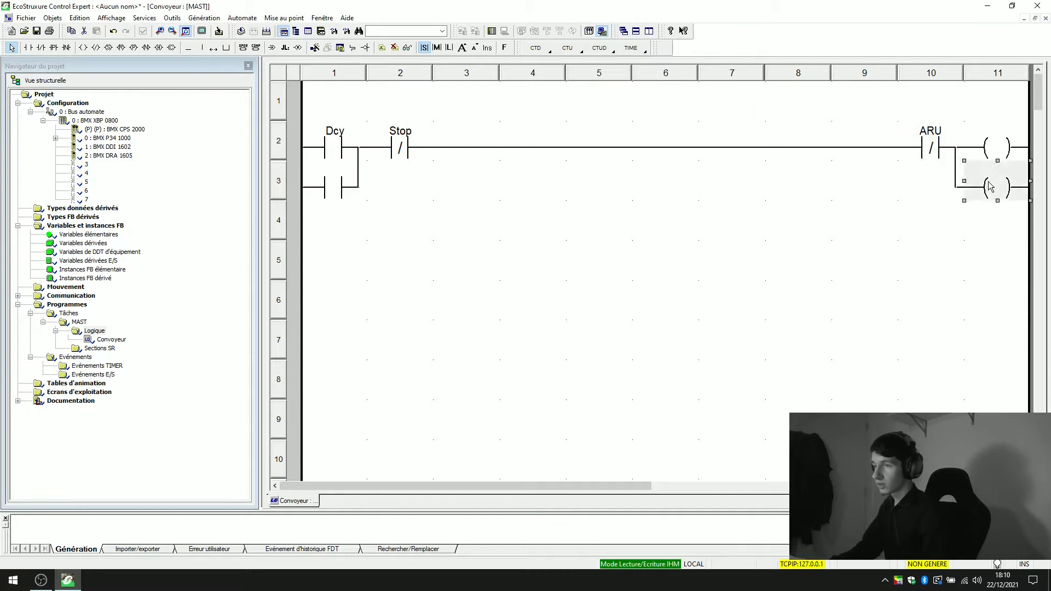
{"action": "type", "text": "Visu"}
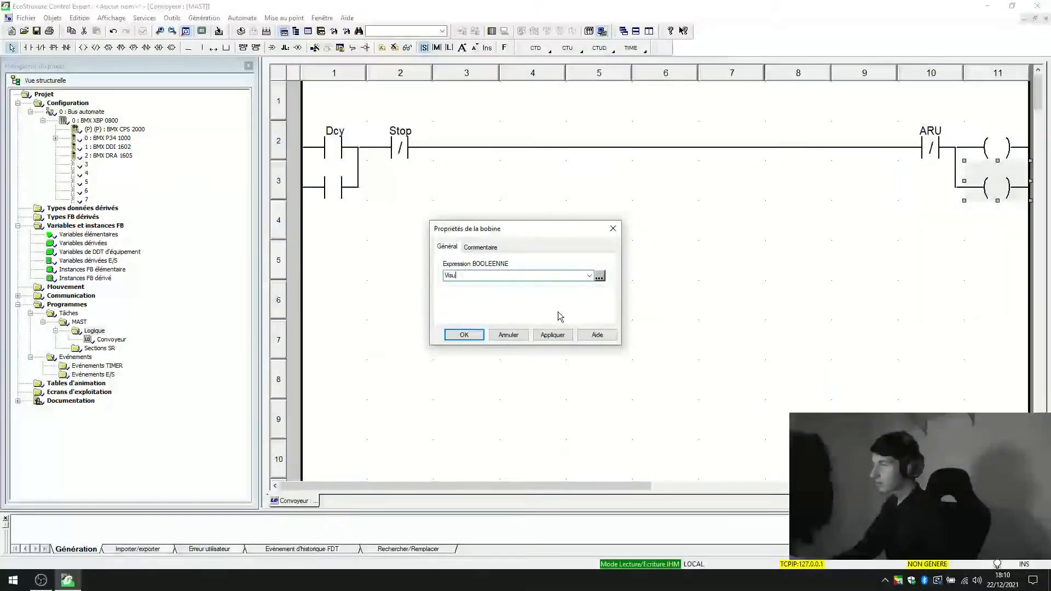
{"action": "left_click", "coordinate": [464, 335]}
{"action": "left_click", "coordinate": [729, 117]}
{"action": "left_click", "coordinate": [712, 132]}
{"action": "left_click", "coordinate": [652, 131]}
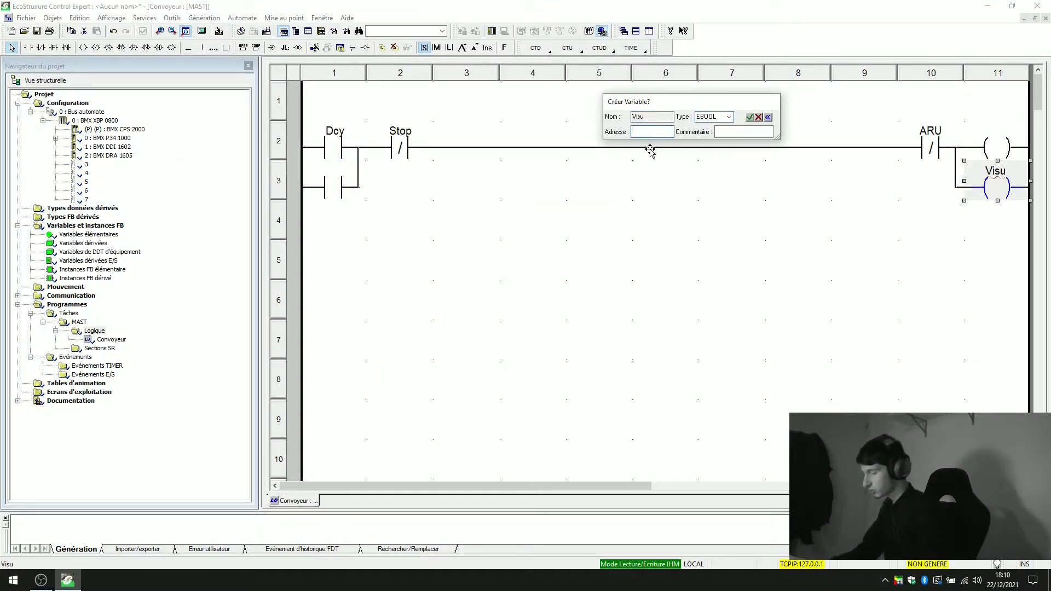
{"action": "key", "text": "Return"}
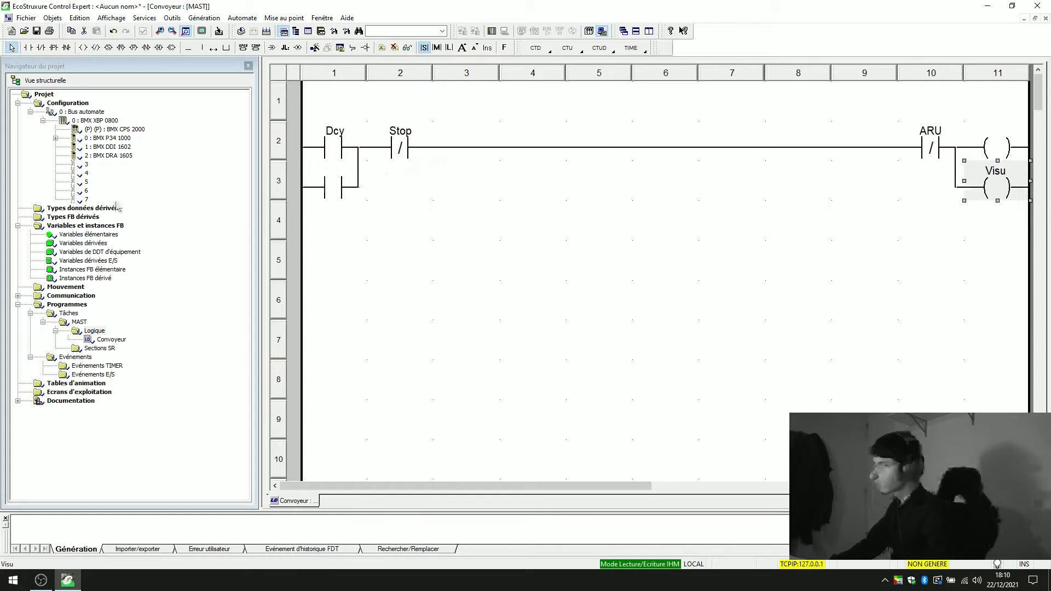
{"action": "double_click", "coordinate": [102, 235]}
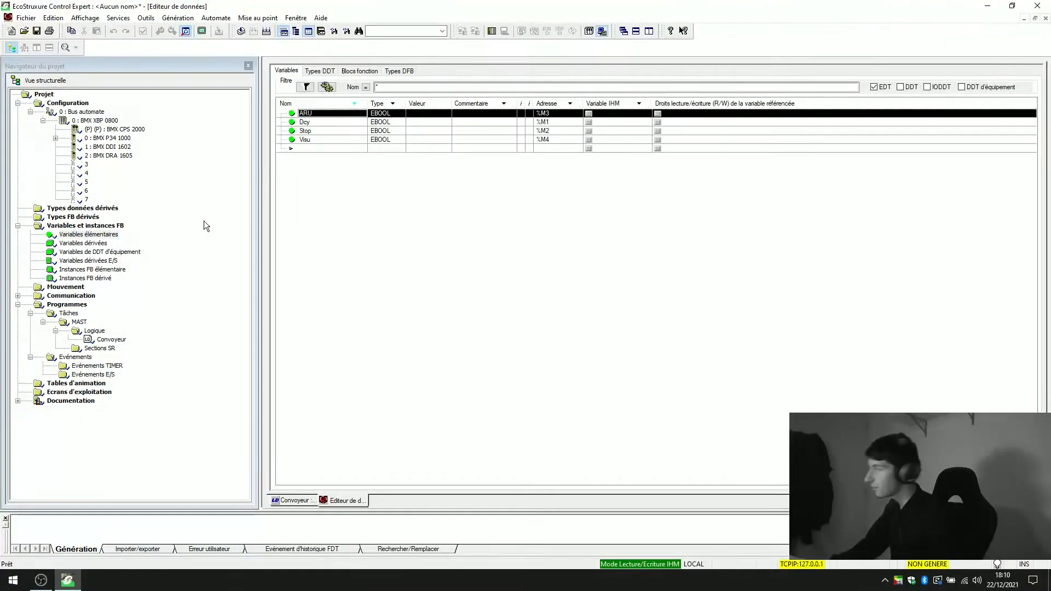
{"action": "double_click", "coordinate": [121, 343]}
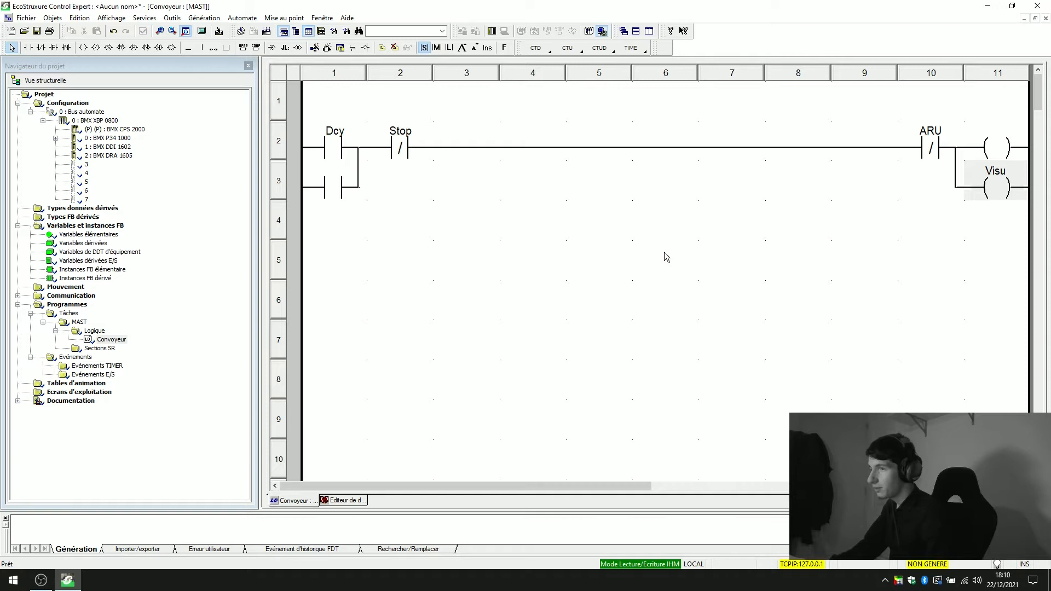
Step: Assign the row 2 coil to a new EBOOL variable KM1 with output address %Q0.2.1
{"action": "left_click", "coordinate": [996, 148]}
{"action": "double_click", "coordinate": [999, 151]}
{"action": "type", "text": "KM1"}
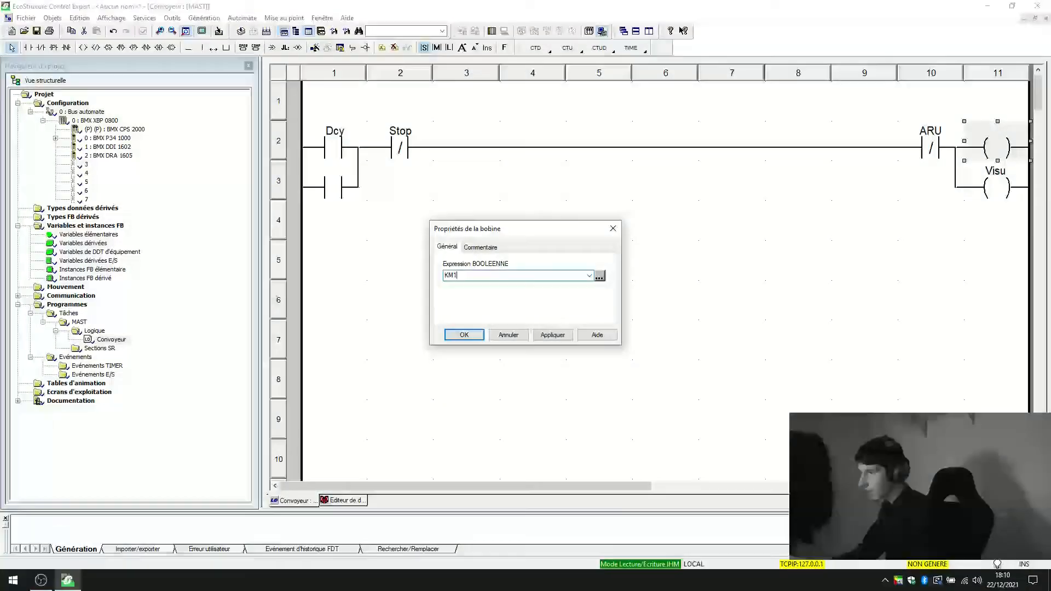
{"action": "key", "text": "Return"}
{"action": "left_click", "coordinate": [728, 97]}
{"action": "left_click", "coordinate": [710, 114]}
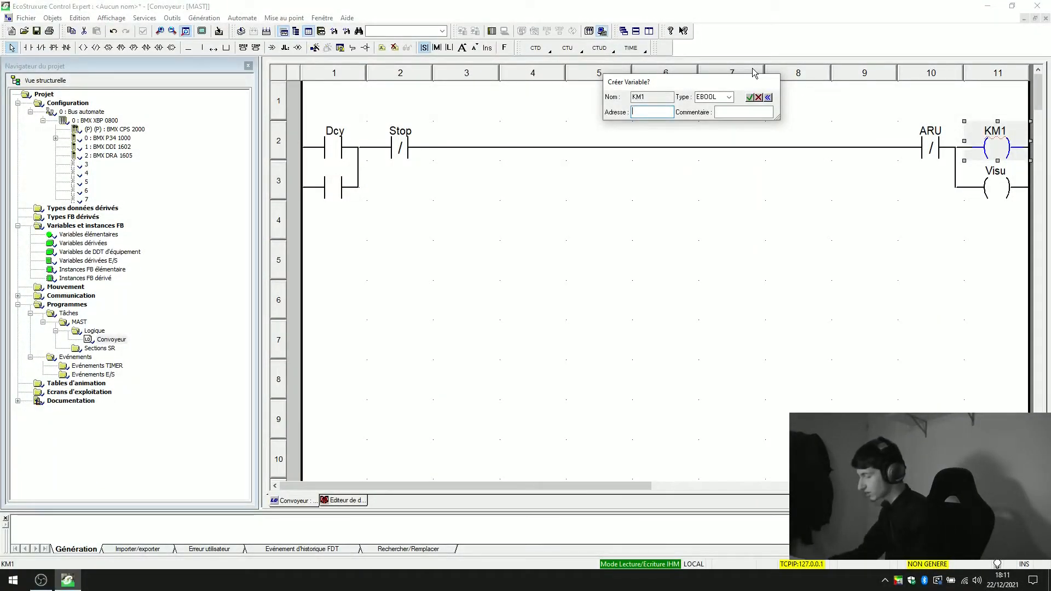
{"action": "type", "text": "%Q"}
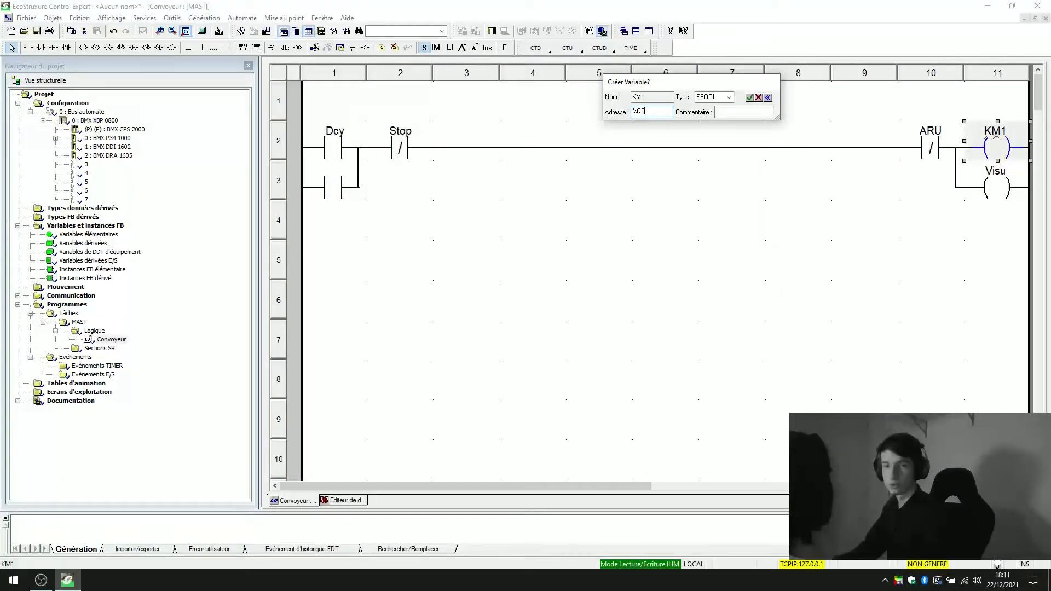
{"action": "type", "text": "0."}
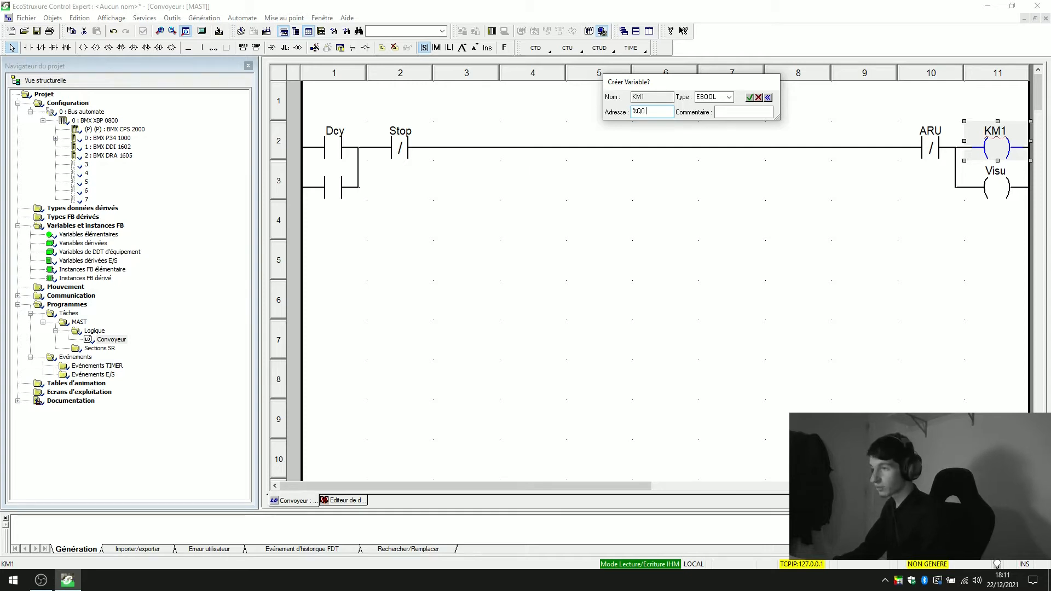
{"action": "type", "text": "2"}
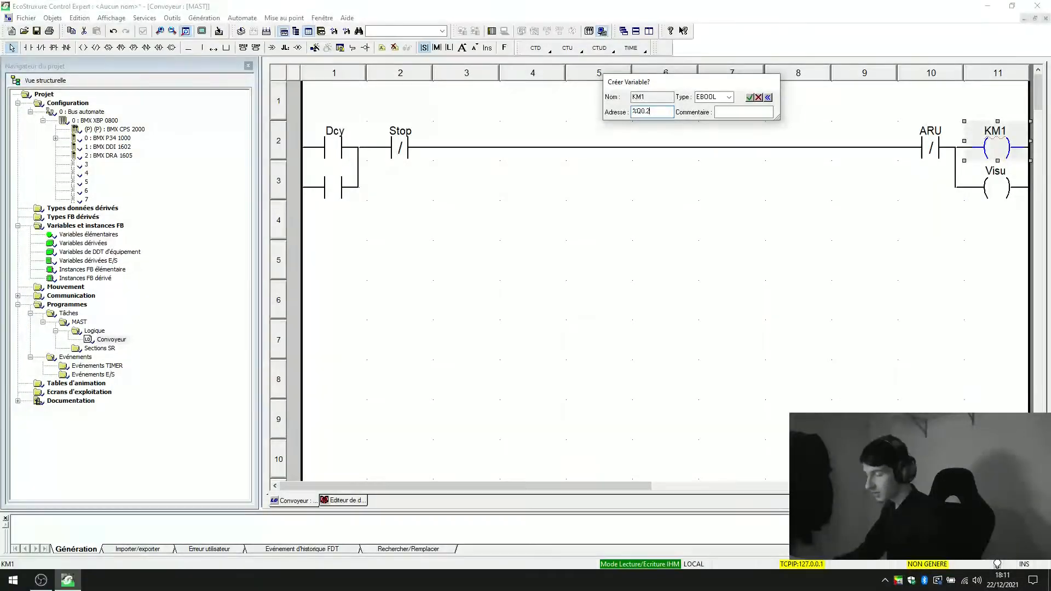
{"action": "type", "text": ".1"}
{"action": "key", "text": "Return"}
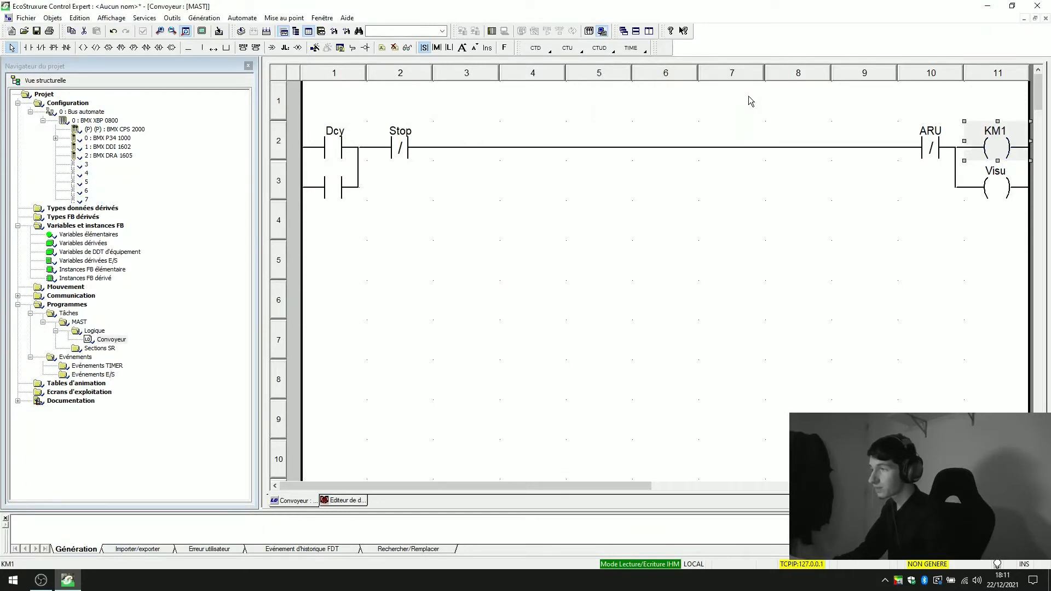
Step: Assign the row 3 parallel contact in column 1 to the existing variable KM1 as a self-holding contact
{"action": "double_click", "coordinate": [337, 196]}
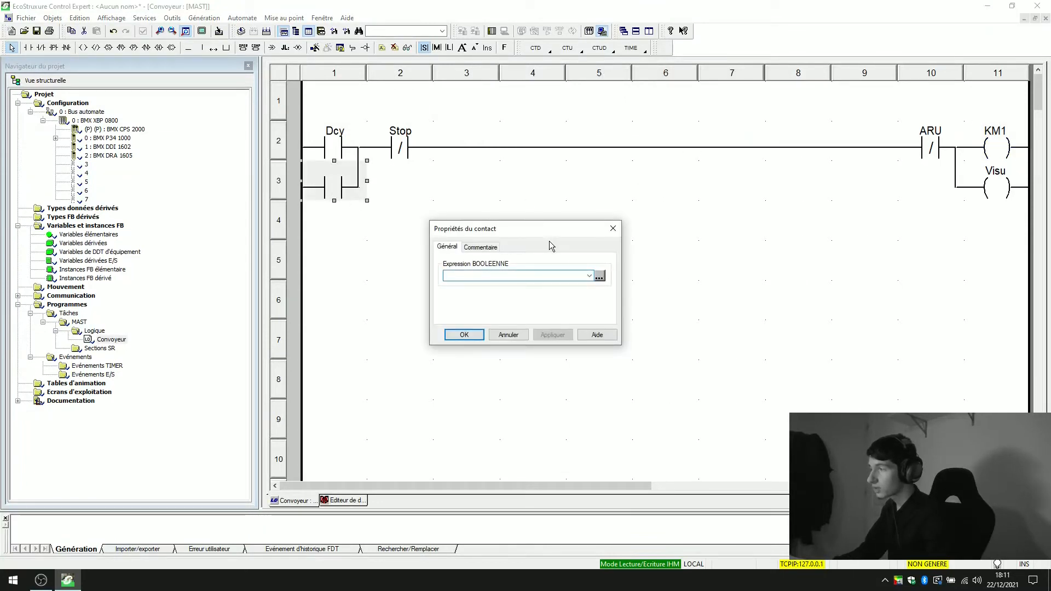
{"action": "type", "text": "KM1"}
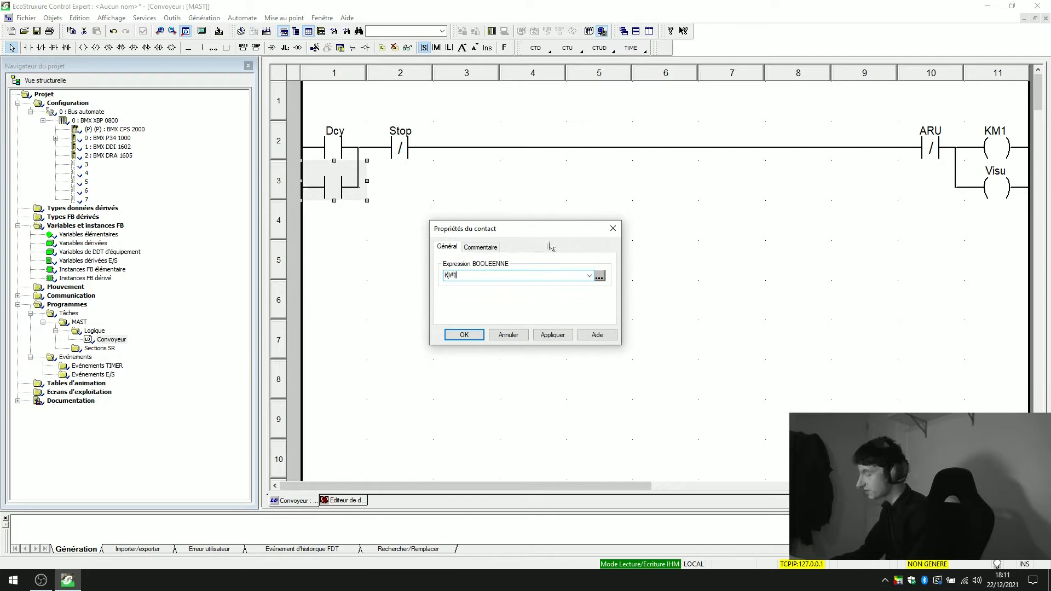
{"action": "key", "text": "Return"}
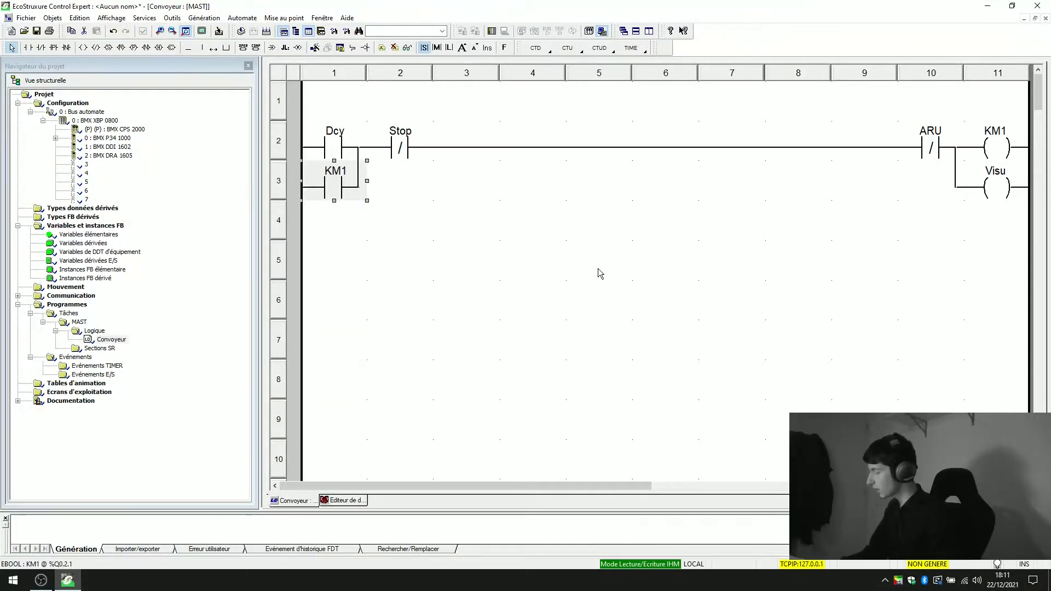
Step: Create an animation table from all the Convoyeur ladder objects, close the data editor, and tile the remaining windows horizontally
{"action": "key", "text": "ctrl+a"}
{"action": "key", "text": "ctrl+t"}
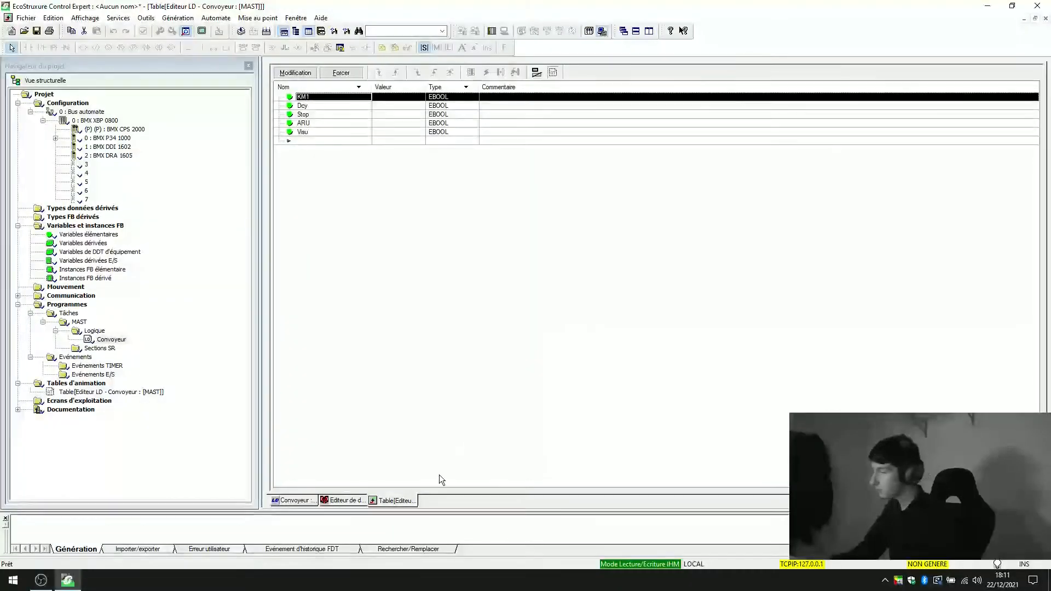
{"action": "left_click", "coordinate": [352, 500]}
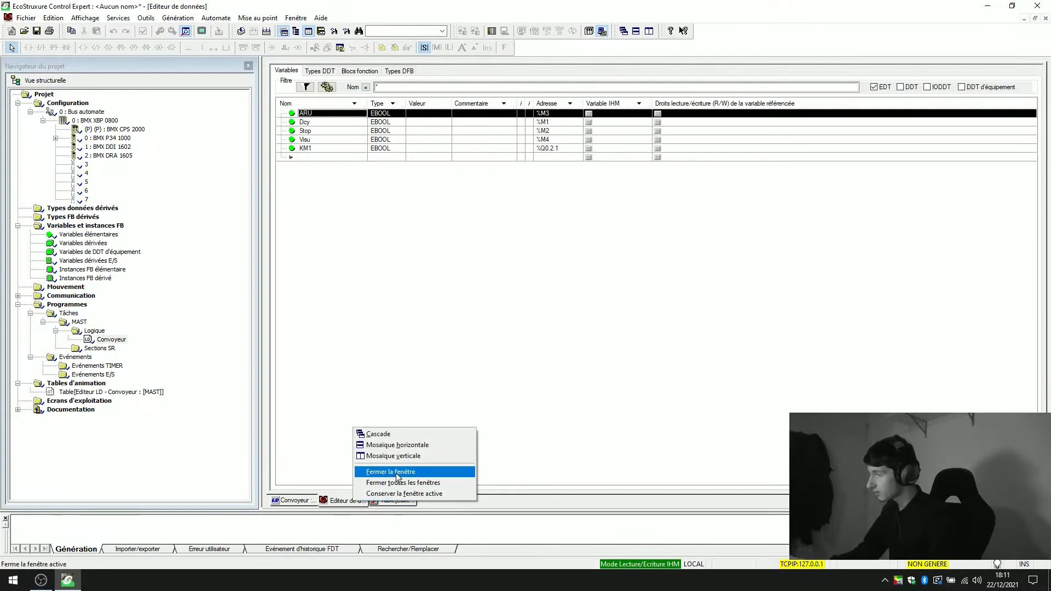
{"action": "left_click", "coordinate": [397, 471]}
{"action": "right_click", "coordinate": [350, 502]}
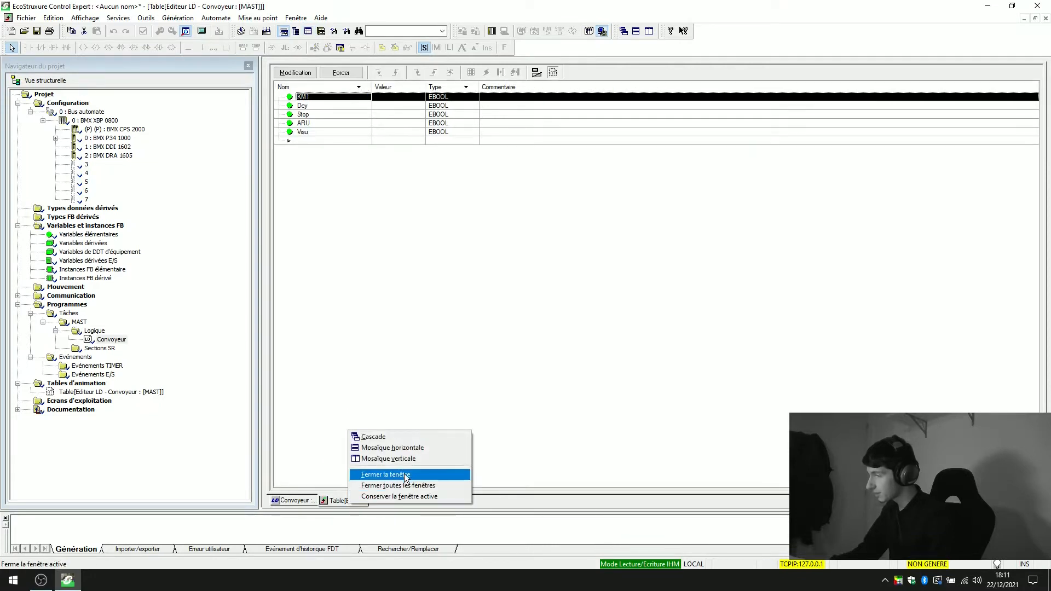
{"action": "left_click", "coordinate": [417, 447]}
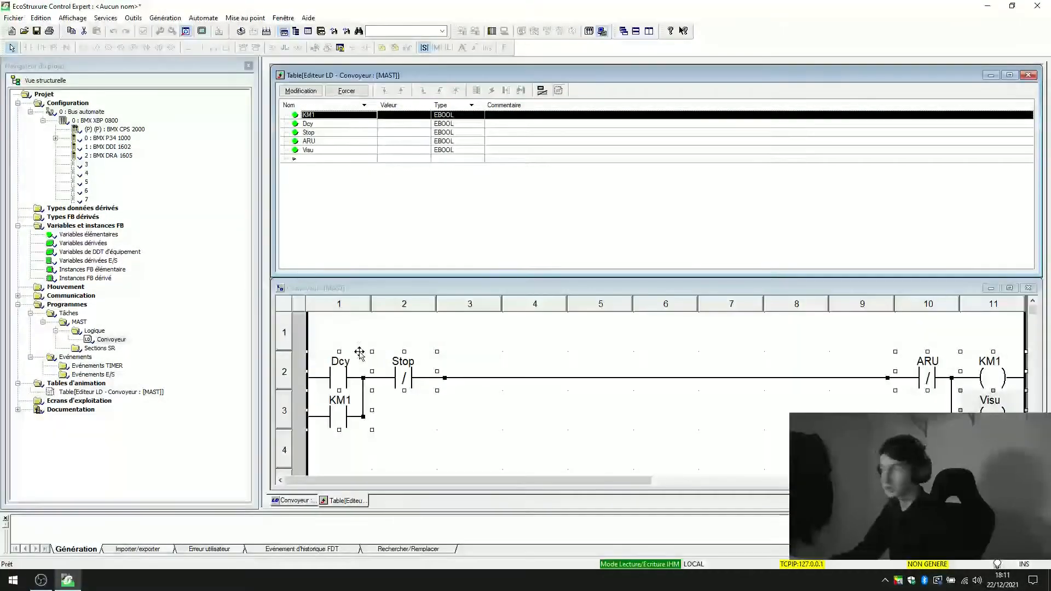
Step: Analyse the project and connect to the simulated PLC
{"action": "left_click", "coordinate": [202, 18]}
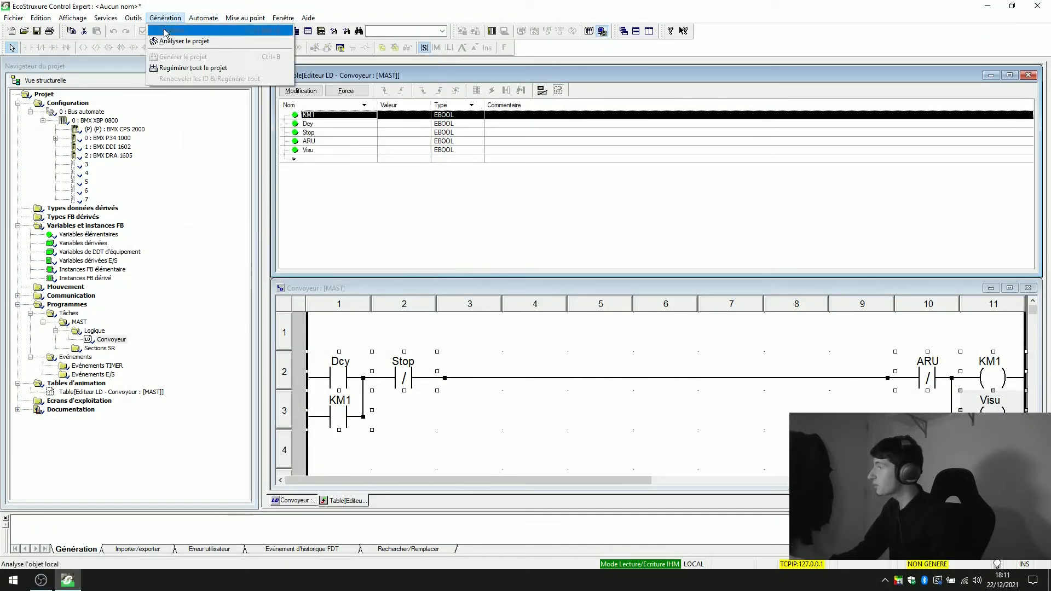
{"action": "left_click", "coordinate": [208, 41]}
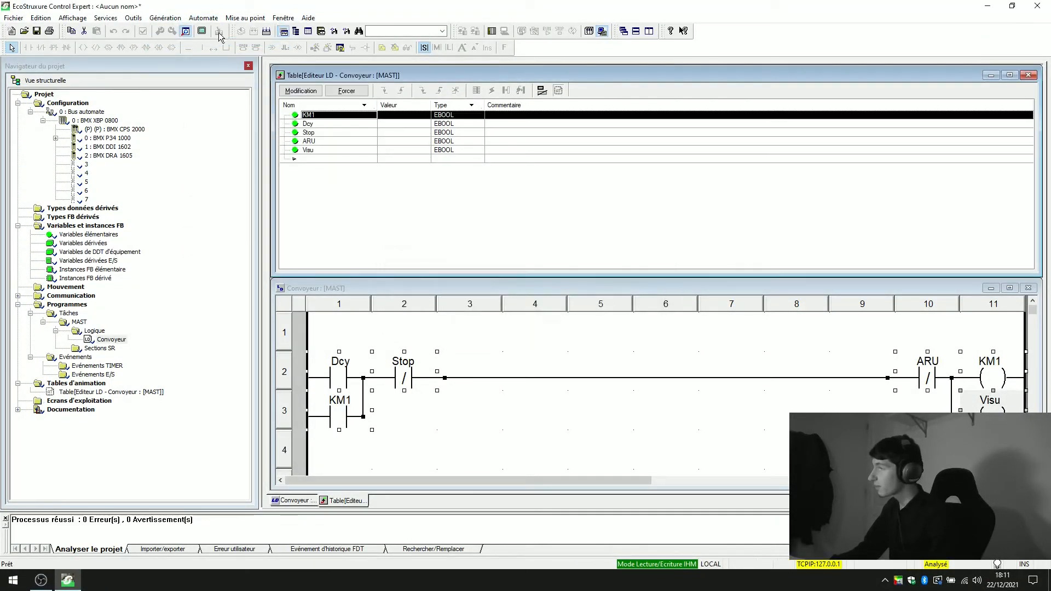
{"action": "left_click", "coordinate": [203, 18]}
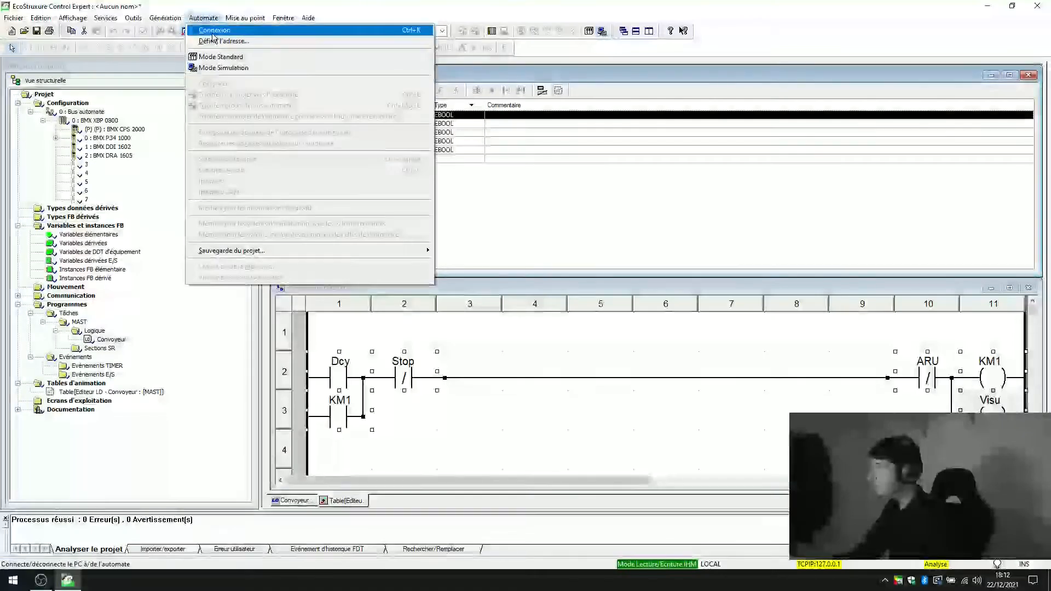
{"action": "left_click", "coordinate": [212, 33]}
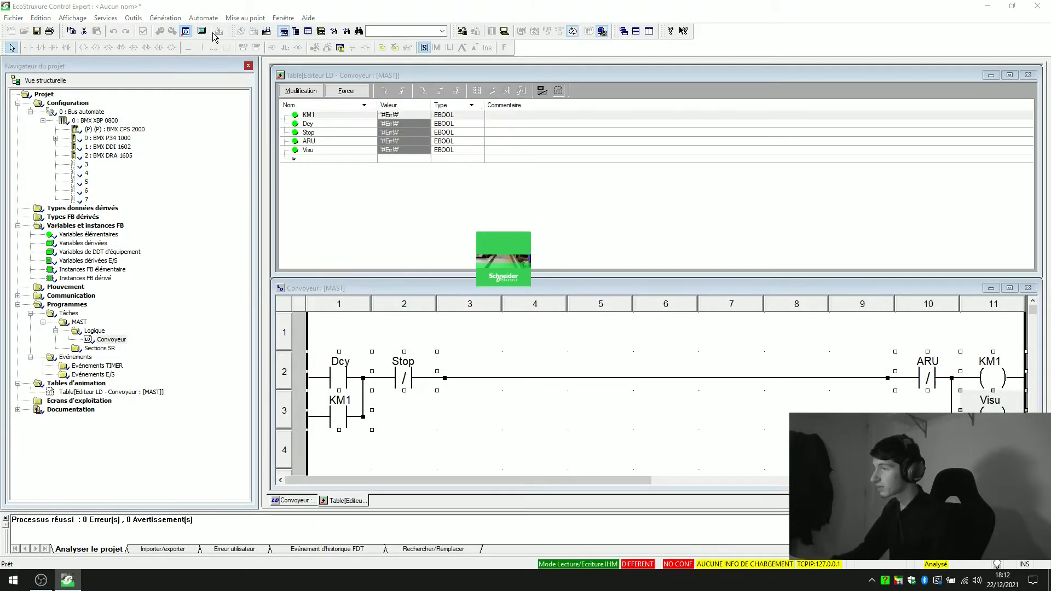
Step: Transfer the project to the PLC with execution after transfer enabled, rebuilding it and confirming the run
{"action": "left_click", "coordinate": [204, 18]}
{"action": "left_click", "coordinate": [231, 95]}
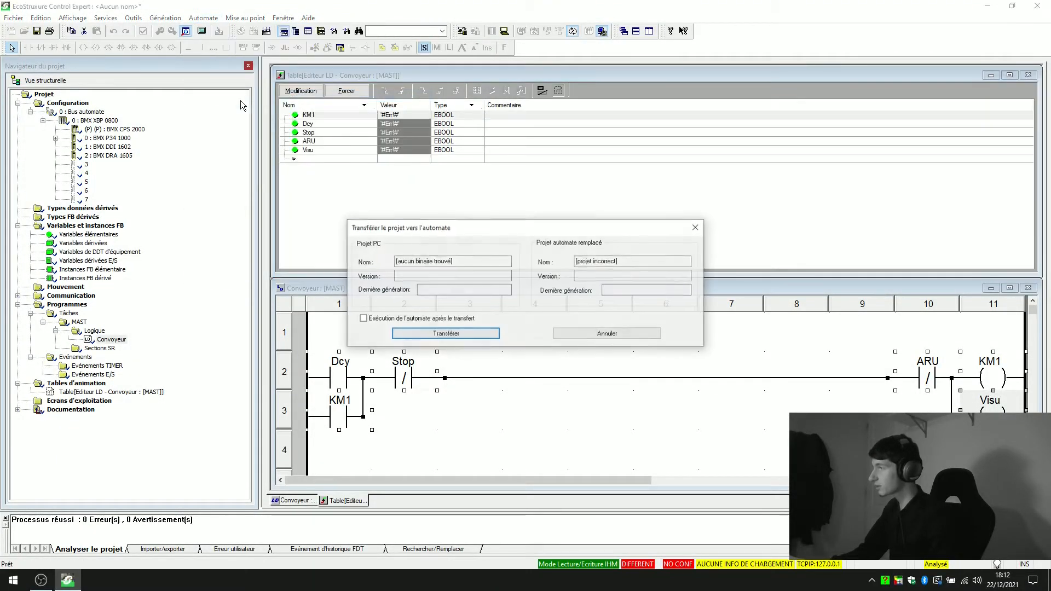
{"action": "left_click", "coordinate": [427, 333]}
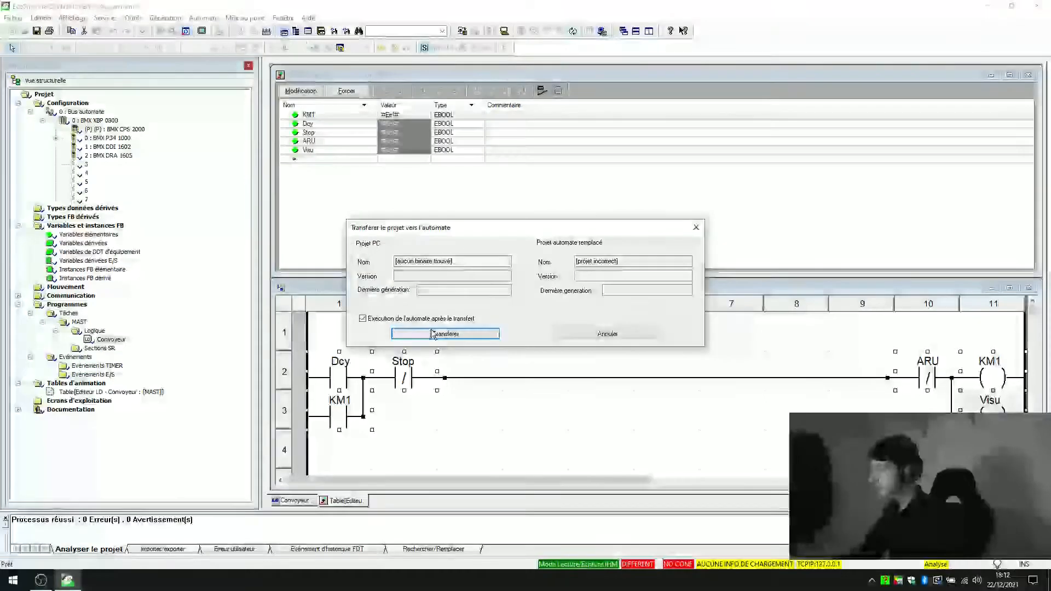
{"action": "left_click", "coordinate": [544, 303]}
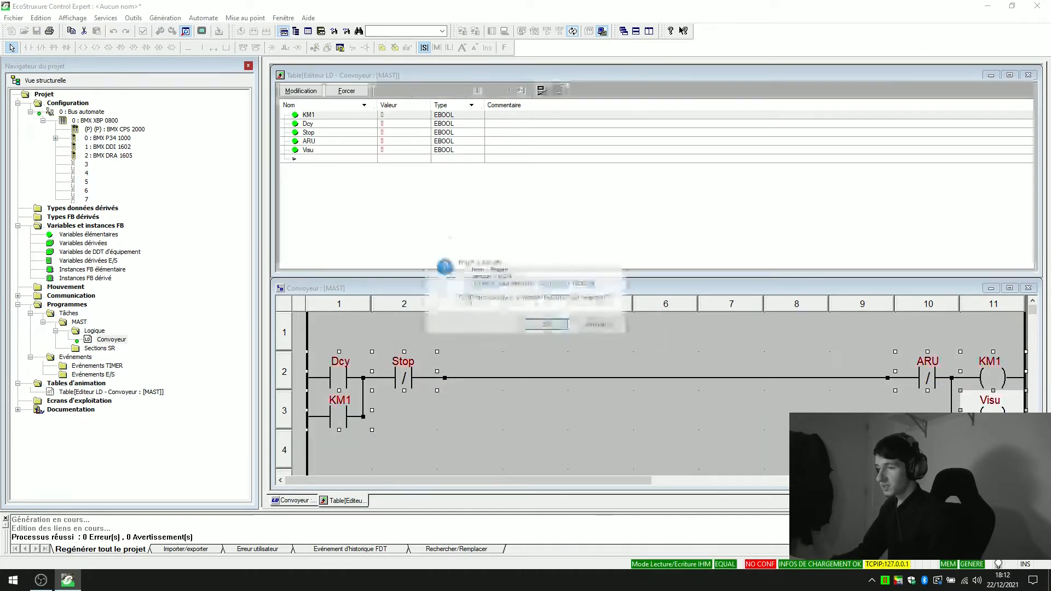
{"action": "left_click", "coordinate": [543, 326]}
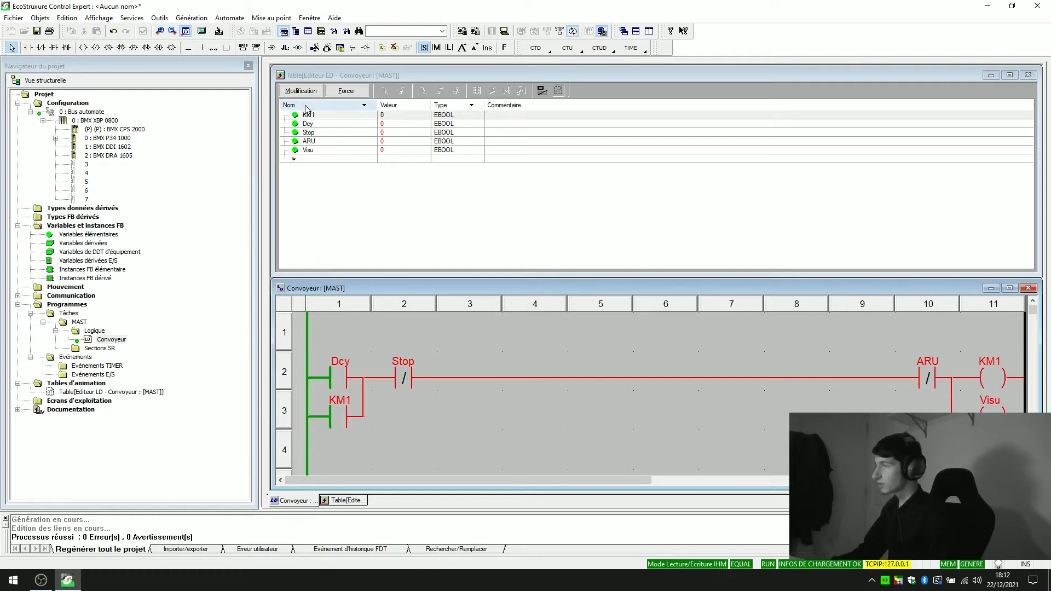
Step: Enable value modification in the animation table and set ARU to 1
{"action": "left_click", "coordinate": [321, 77]}
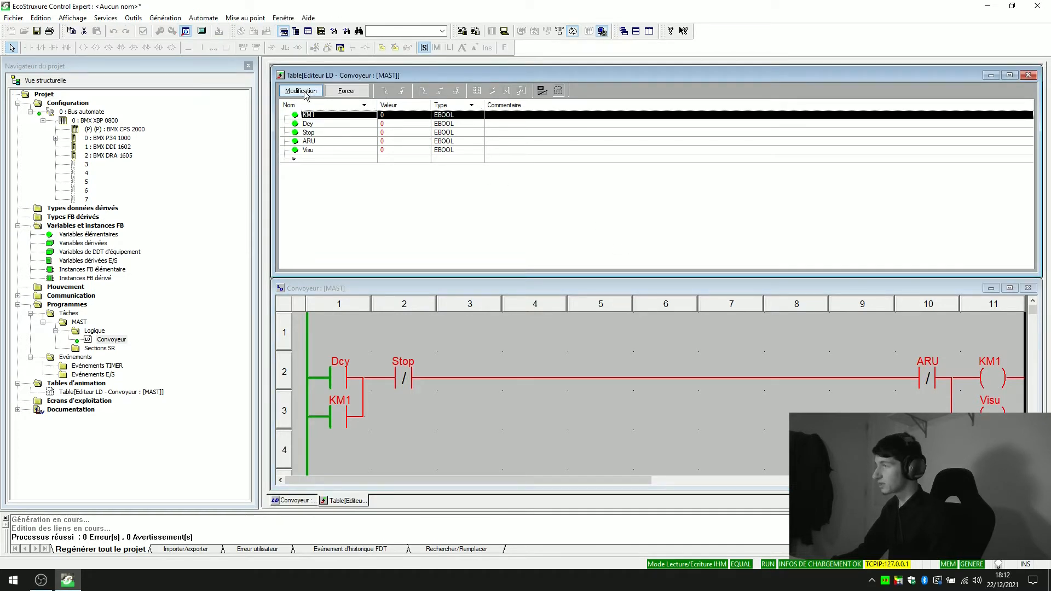
{"action": "left_click", "coordinate": [301, 91]}
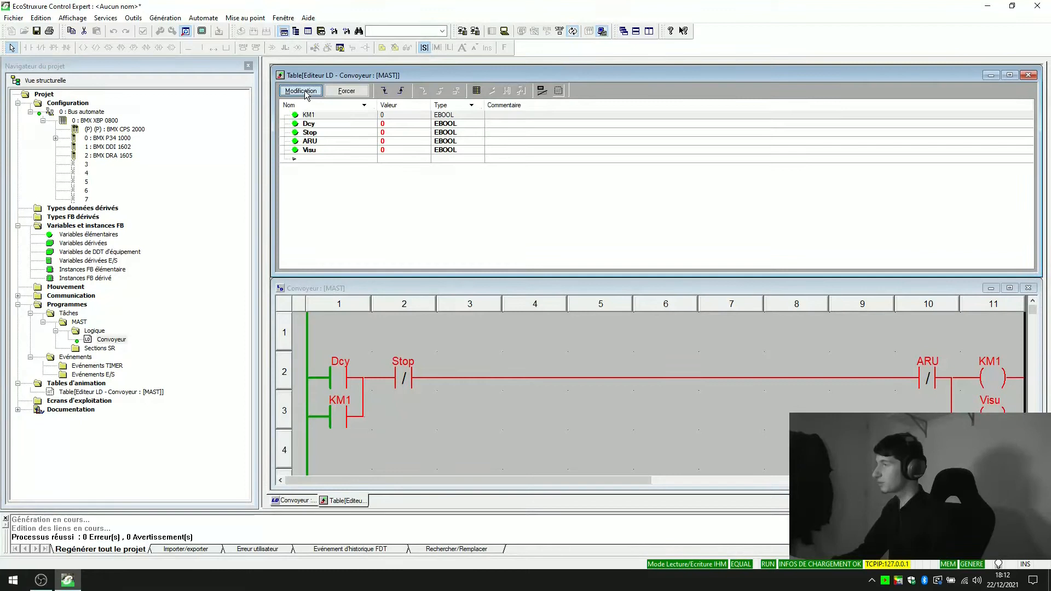
{"action": "left_click", "coordinate": [393, 125]}
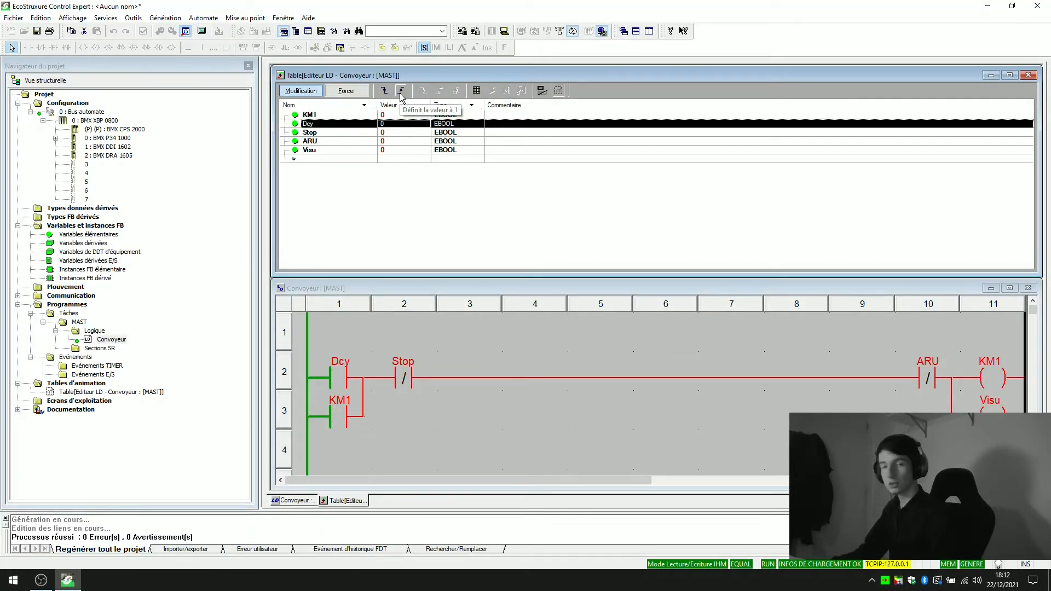
{"action": "left_click", "coordinate": [387, 142]}
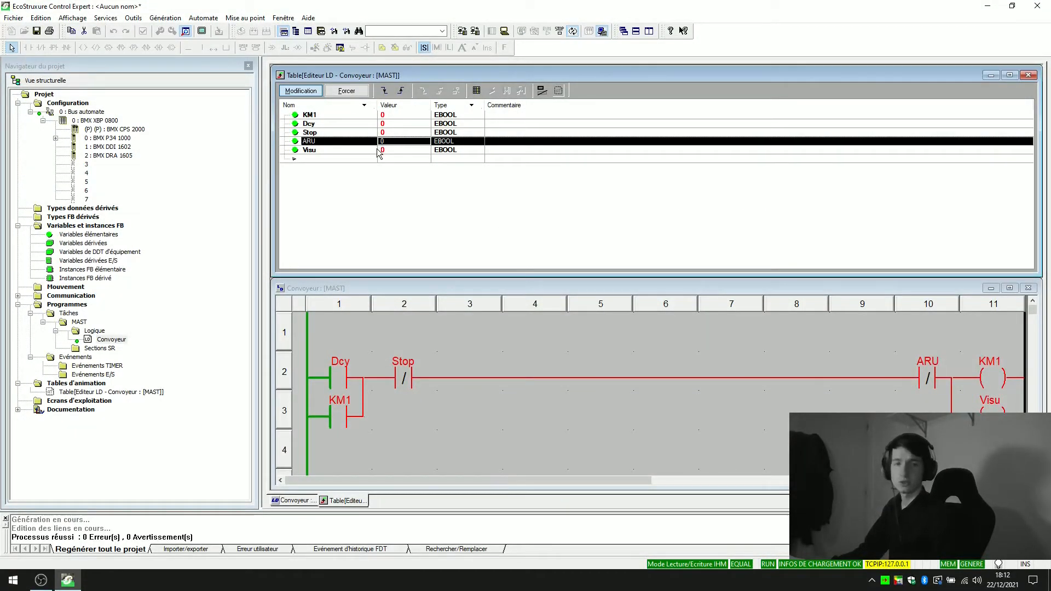
{"action": "left_click", "coordinate": [402, 92]}
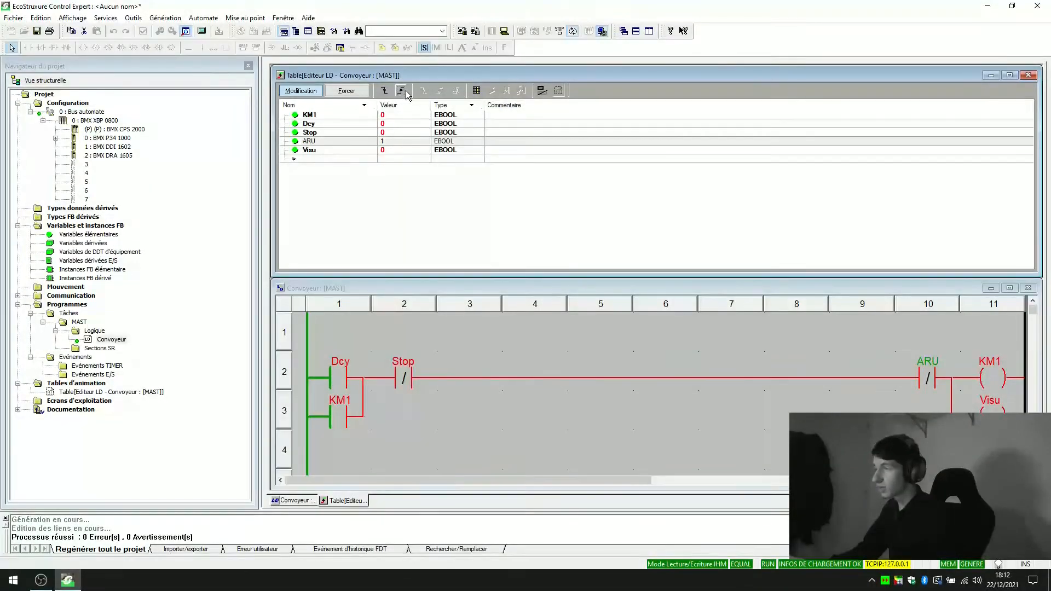
Step: Pulse Dcy to 1 and back to 0 in the animation table to test starting with ARU active
{"action": "left_click", "coordinate": [391, 124]}
{"action": "left_click", "coordinate": [400, 92]}
{"action": "left_click", "coordinate": [383, 92]}
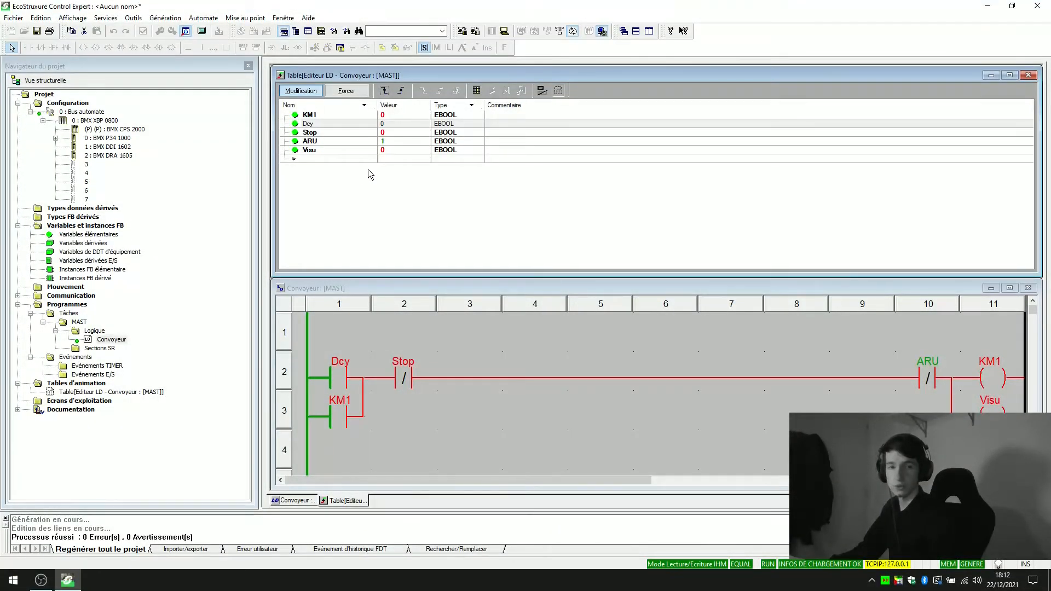
Step: Set ARU to 0 in the animation table, and disconnect from the simulated PLC
{"action": "left_click", "coordinate": [386, 141]}
{"action": "left_click", "coordinate": [385, 92]}
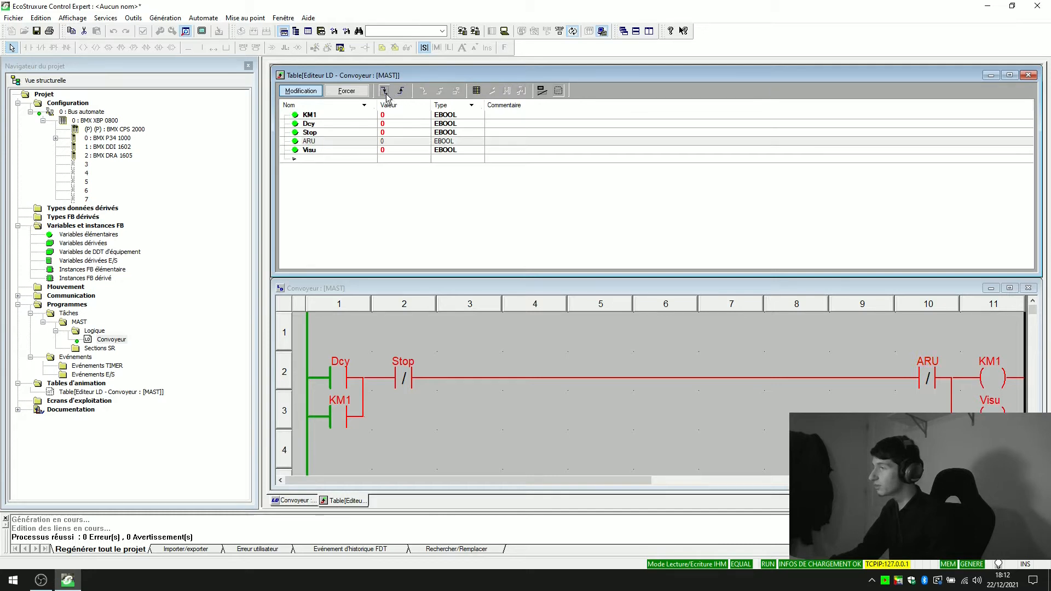
{"action": "left_click", "coordinate": [392, 124]}
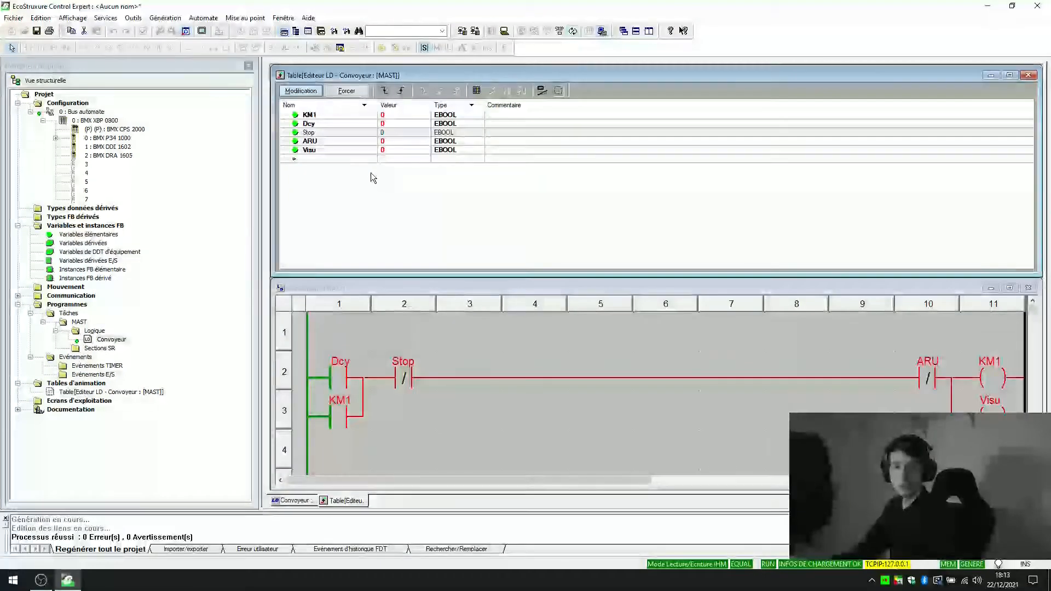
{"action": "left_click", "coordinate": [203, 18]}
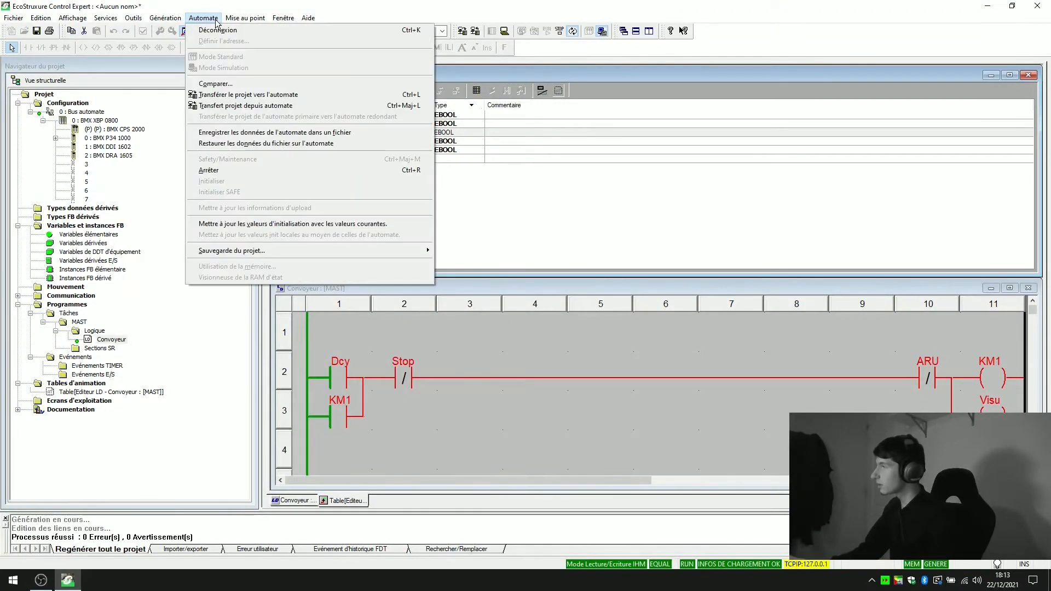
{"action": "left_click", "coordinate": [217, 31]}
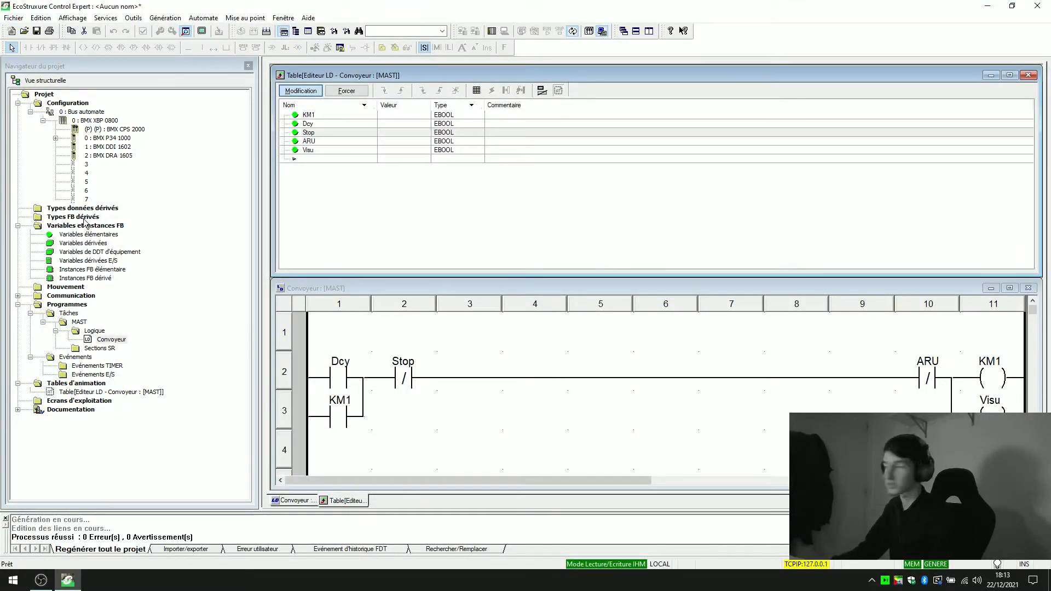
Step: Export the elementary variables to the desktop (Bureau) in SCY format with the file name 1
{"action": "left_click", "coordinate": [67, 235]}
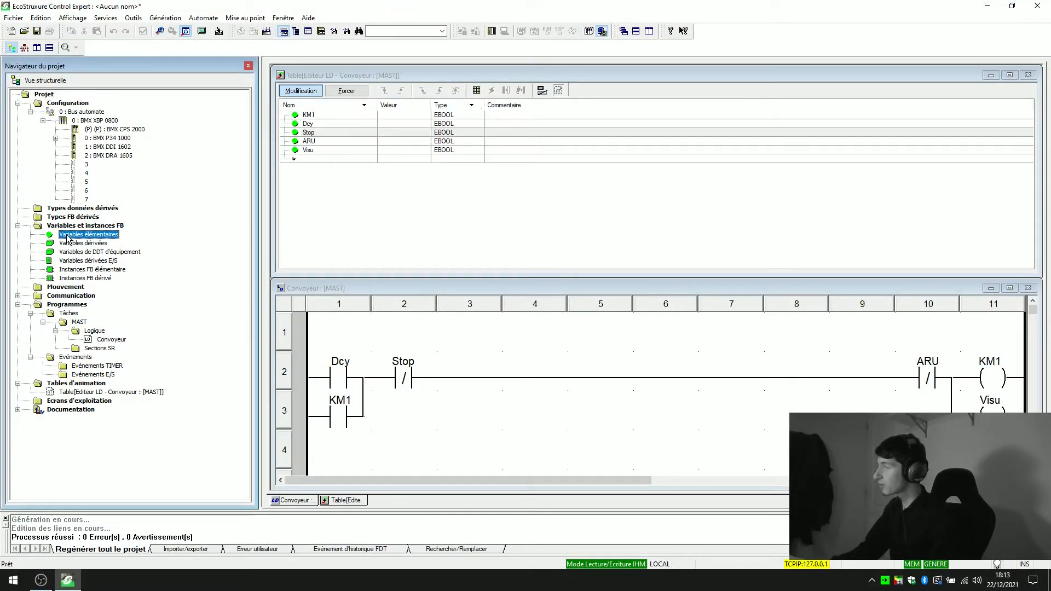
{"action": "right_click", "coordinate": [116, 236]}
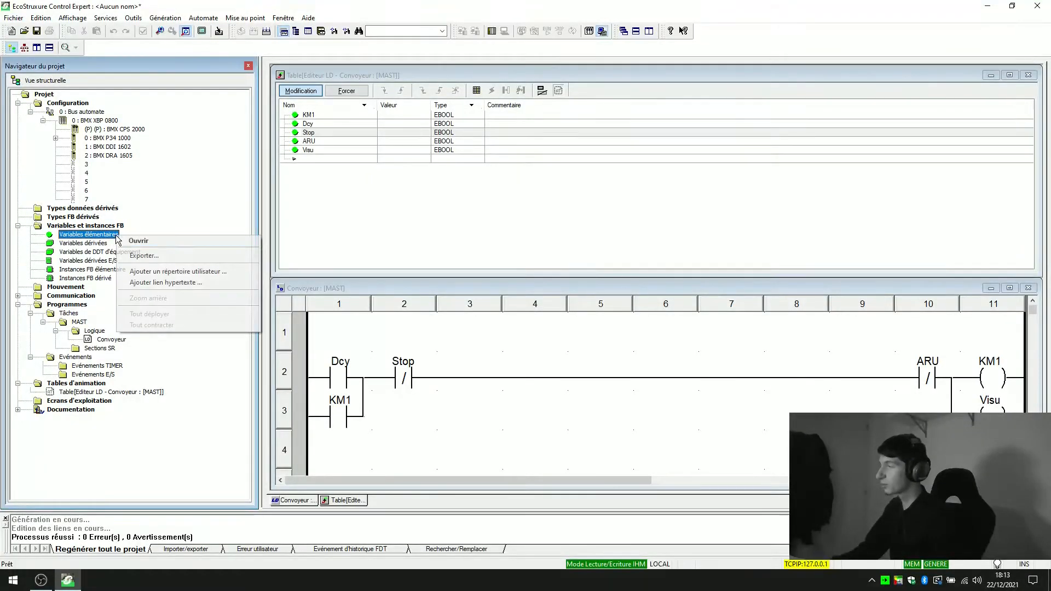
{"action": "left_click", "coordinate": [168, 256]}
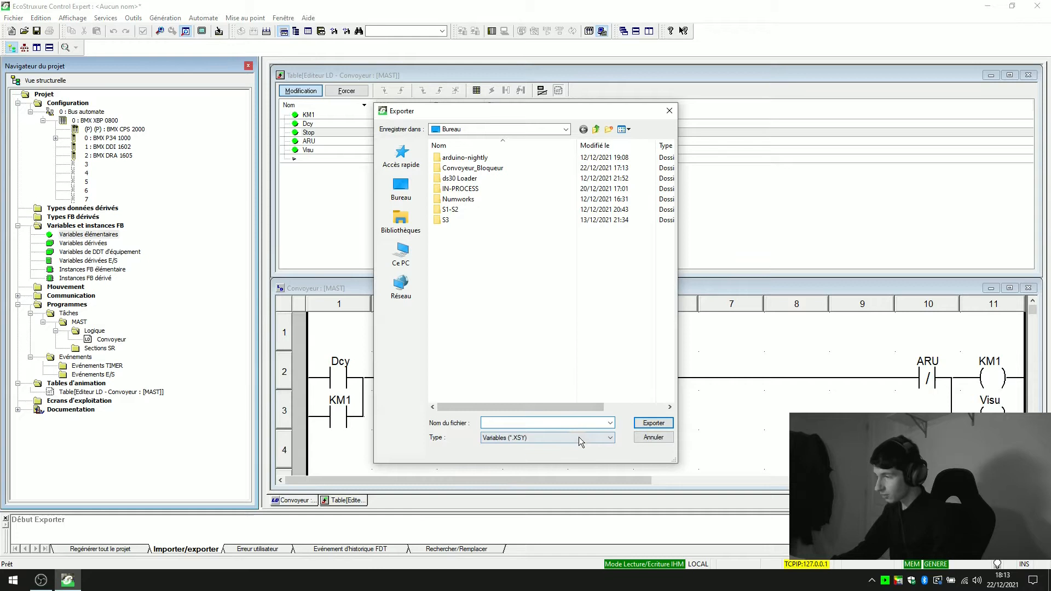
{"action": "left_click", "coordinate": [580, 442]}
{"action": "left_click", "coordinate": [583, 460]}
{"action": "left_click", "coordinate": [545, 426]}
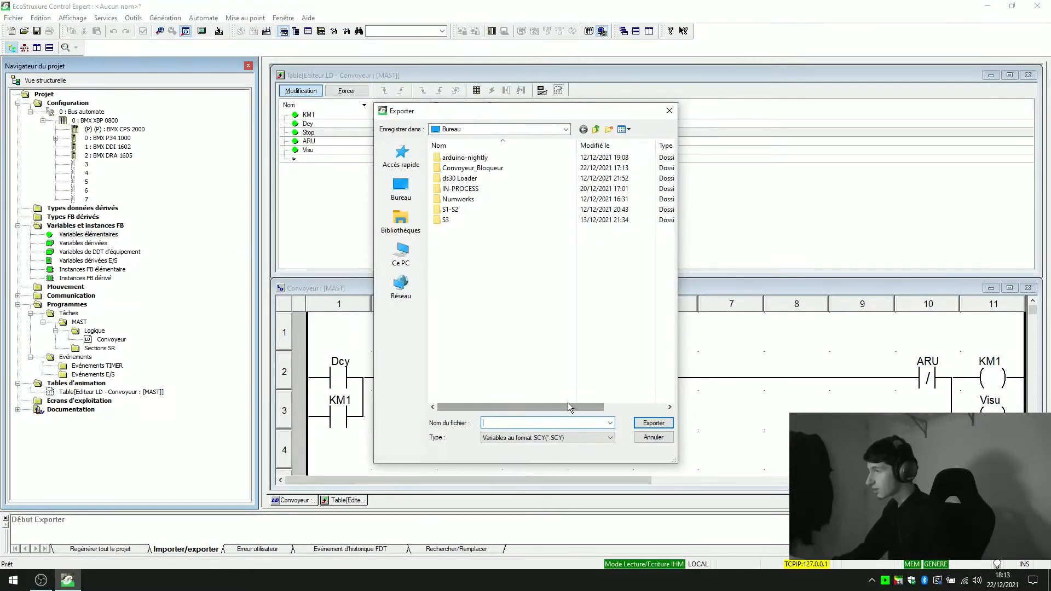
{"action": "type", "text": "1"}
{"action": "left_click", "coordinate": [641, 424]}
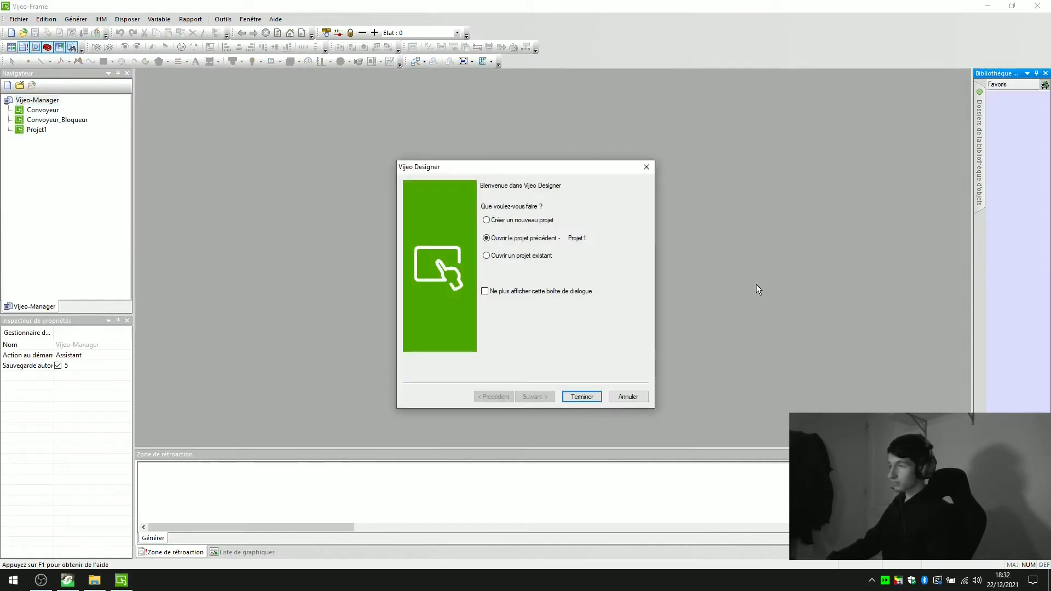
Step: In Vijeo Designer, start a new single-target project Projet1 with target Cible1, type XBTGT1005 Séries, model XBTGT1335 (320x240), up to its equipment list
{"action": "left_click", "coordinate": [487, 220]}
{"action": "left_click", "coordinate": [554, 400]}
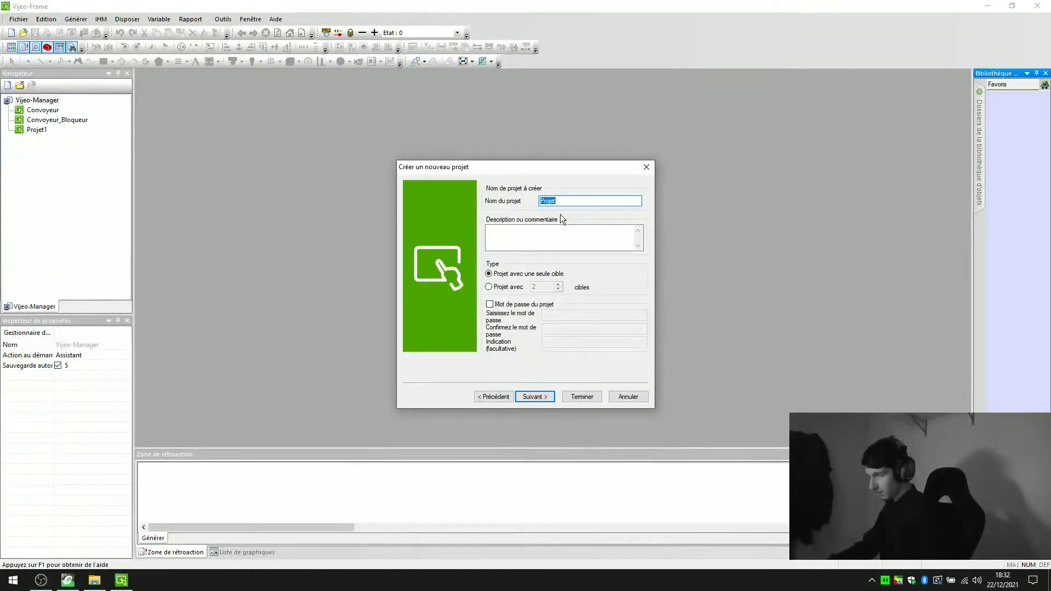
{"action": "left_click", "coordinate": [532, 398]}
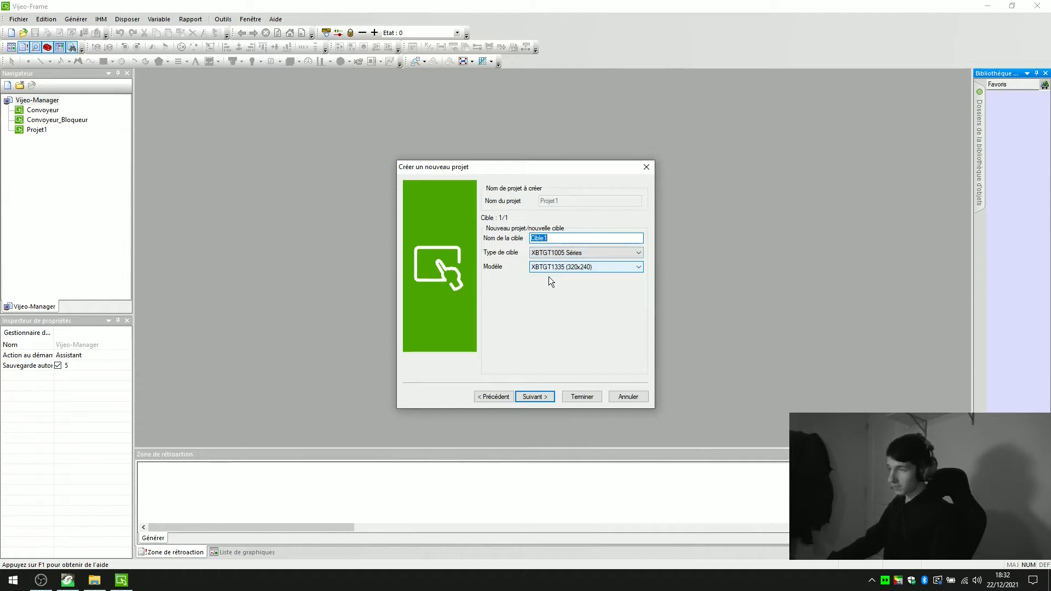
{"action": "left_click", "coordinate": [545, 400]}
{"action": "left_click", "coordinate": [544, 398]}
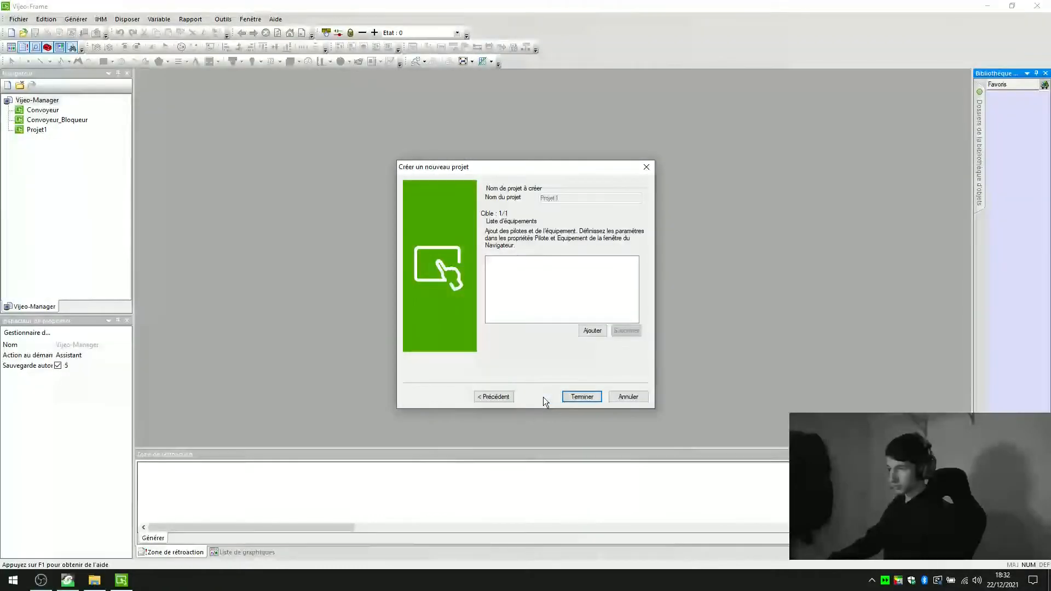
Step: Add the Schneider Electric Modbus TCP/IP driver with Equipement Modbus to the new project's equipment list
{"action": "left_click", "coordinate": [593, 331]}
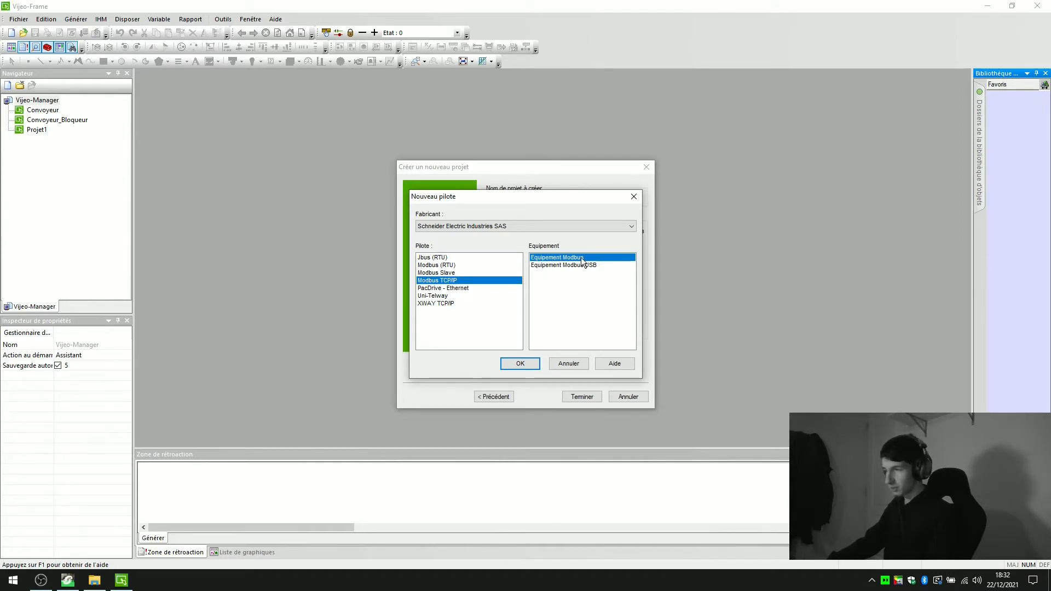
{"action": "left_click", "coordinate": [521, 365]}
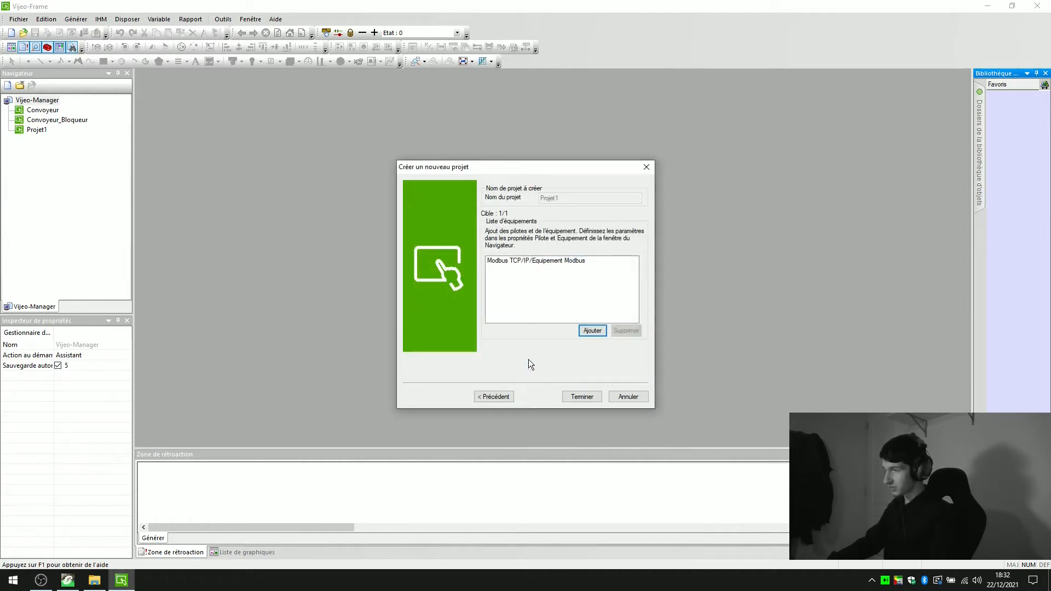
Step: Finish creating Projet1 and display Ecran1 at 200 % zoom from its upper-left corner
{"action": "left_click", "coordinate": [577, 396]}
{"action": "left_click", "coordinate": [536, 311]}
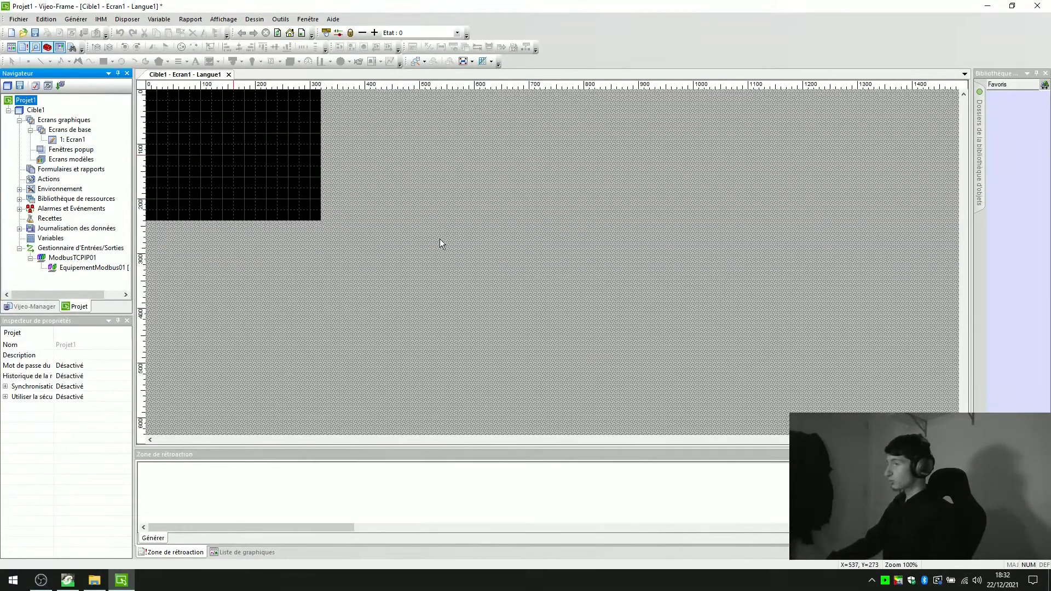
{"action": "right_click", "coordinate": [445, 239]}
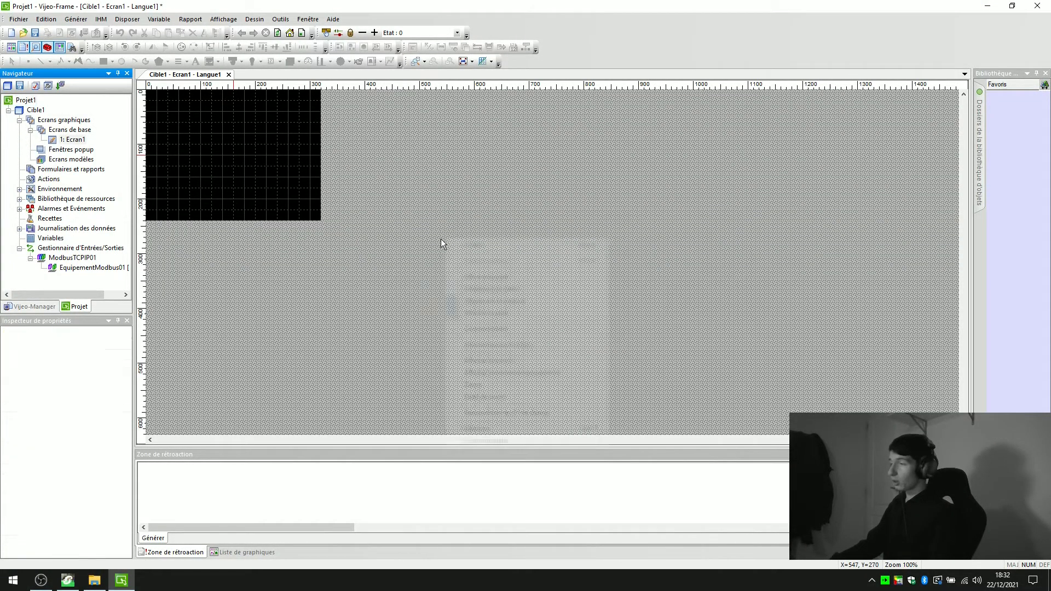
{"action": "mouse_move", "coordinate": [547, 385]}
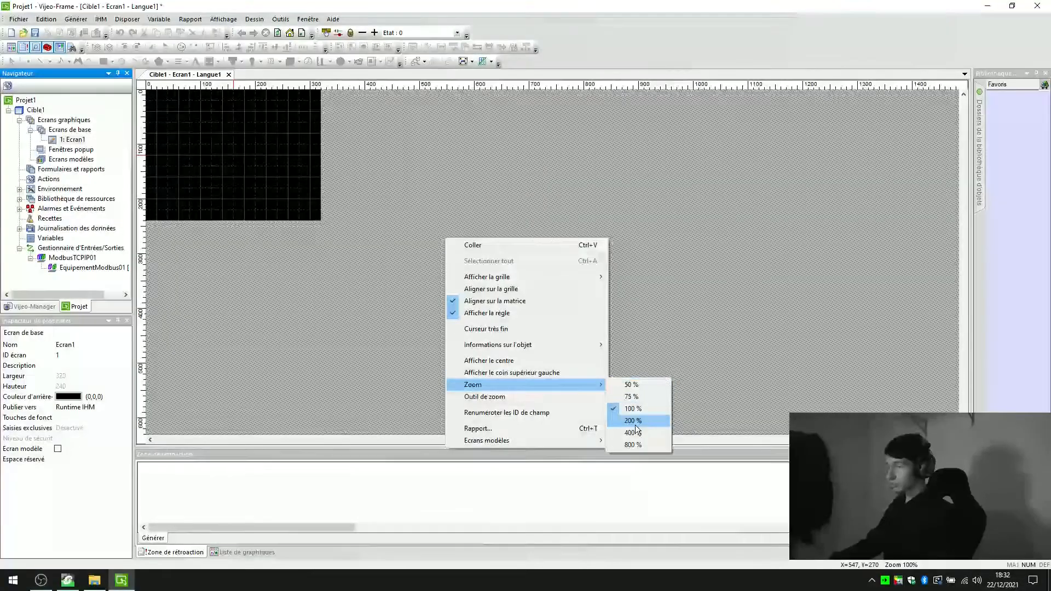
{"action": "left_click", "coordinate": [632, 421]}
{"action": "right_click", "coordinate": [564, 171]}
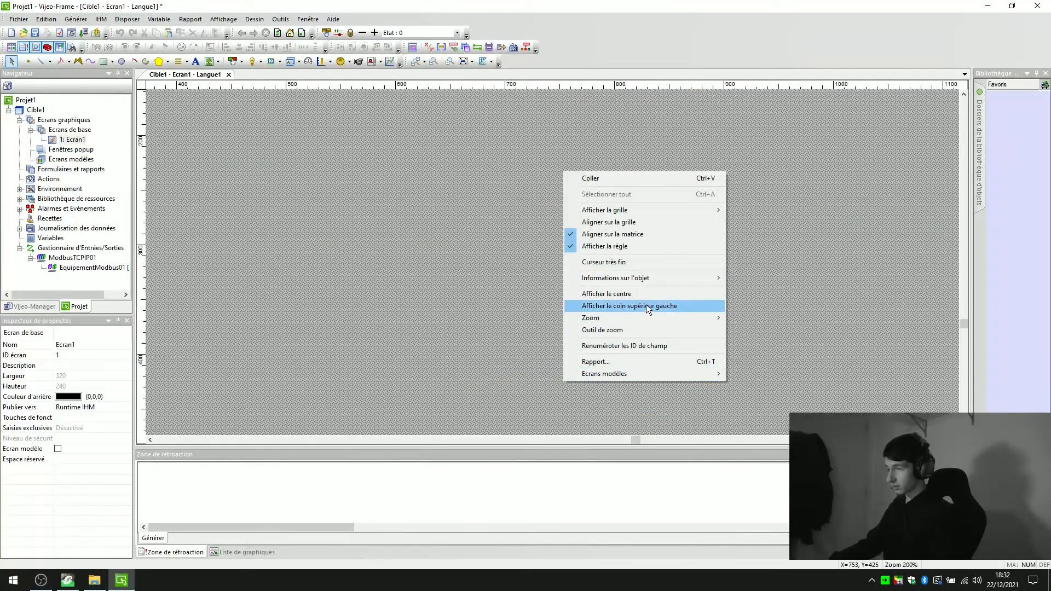
{"action": "left_click", "coordinate": [625, 307]}
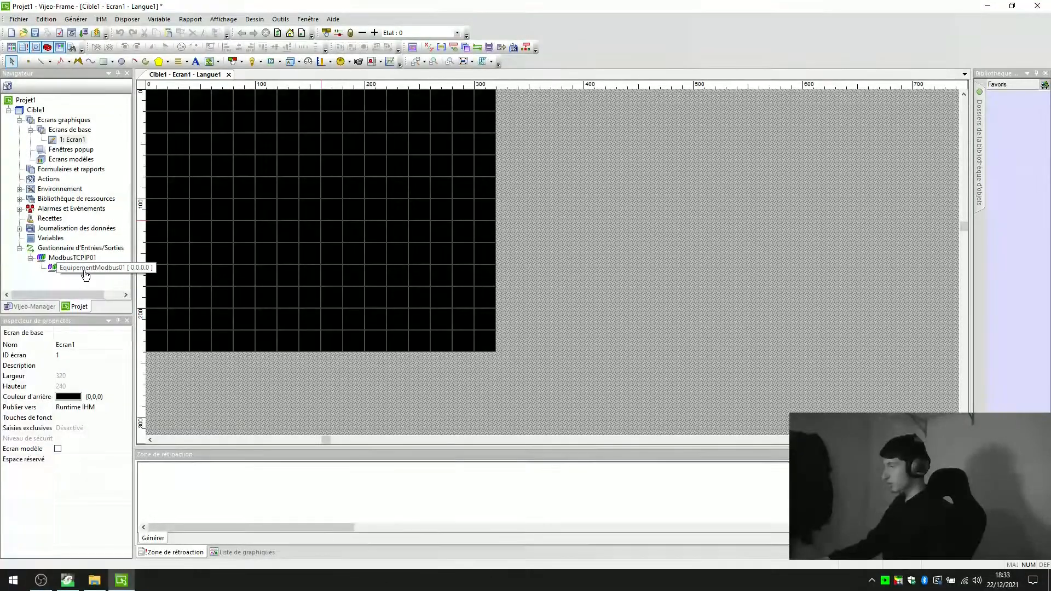
Step: Configure EquipementModbus01 with IP address 127.0.0.1 and IEC61131 syntax, accepting the address conversion
{"action": "right_click", "coordinate": [114, 272]}
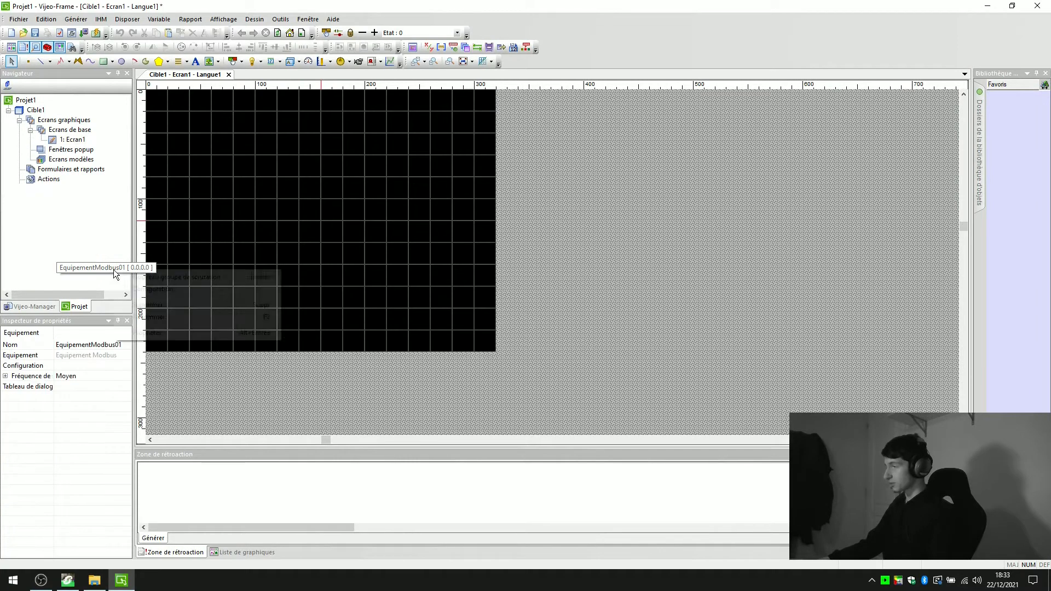
{"action": "left_click", "coordinate": [143, 289]}
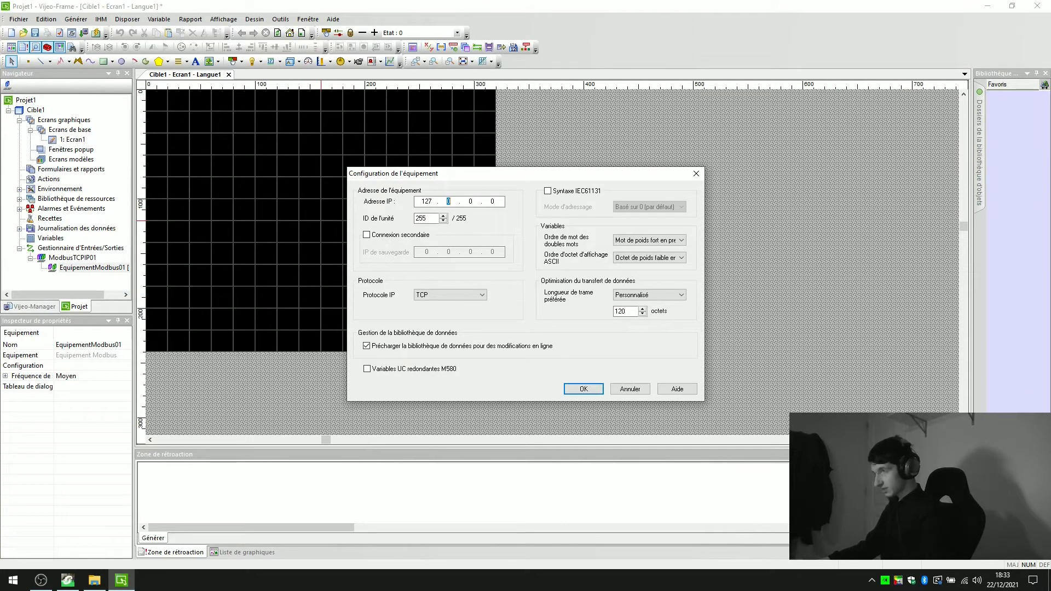
{"action": "left_click", "coordinate": [490, 202]}
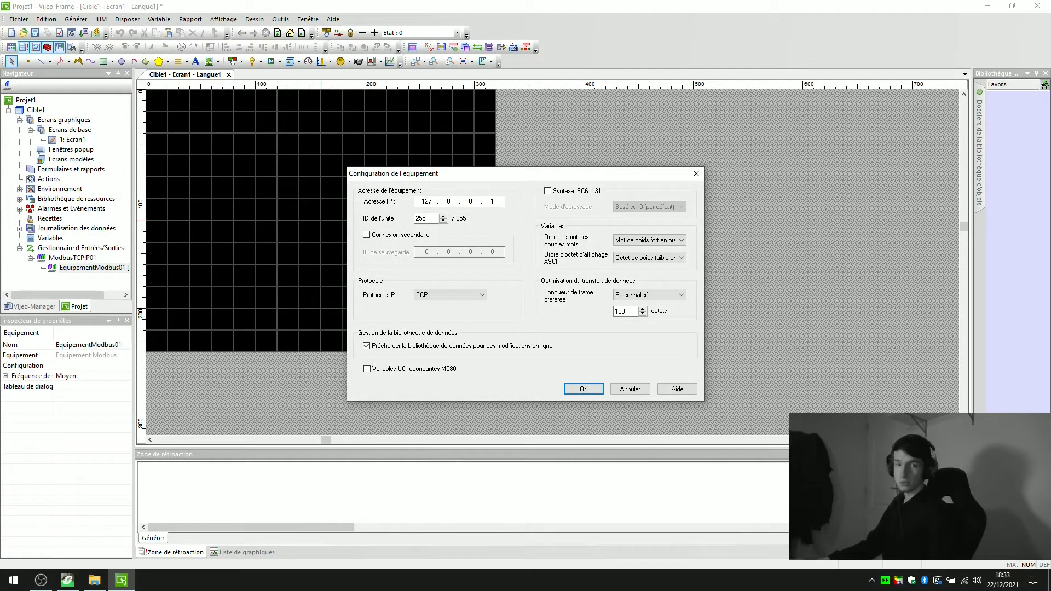
{"action": "left_click", "coordinate": [548, 191]}
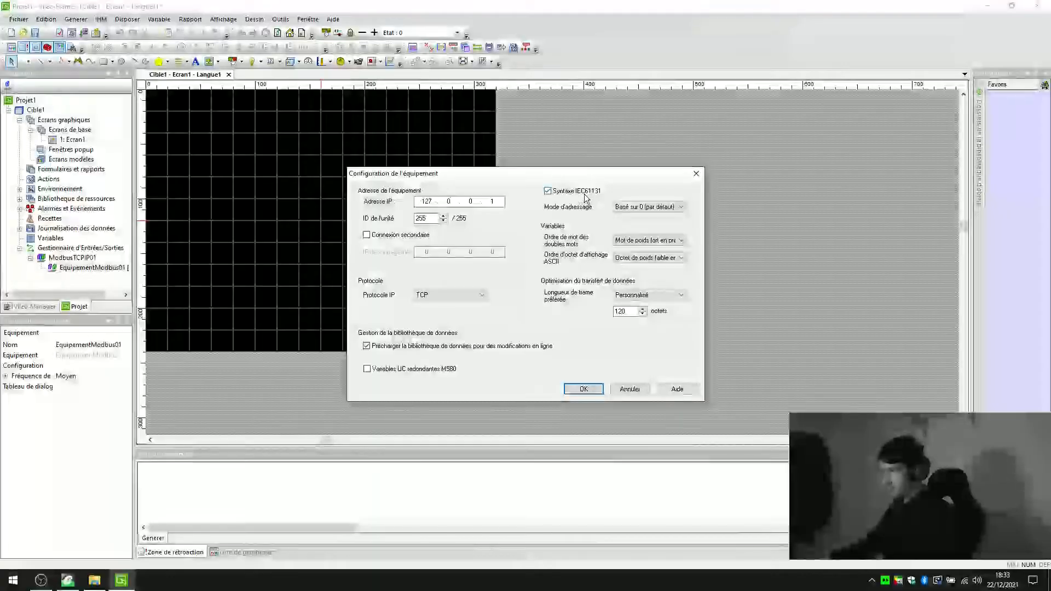
{"action": "left_click", "coordinate": [584, 388]}
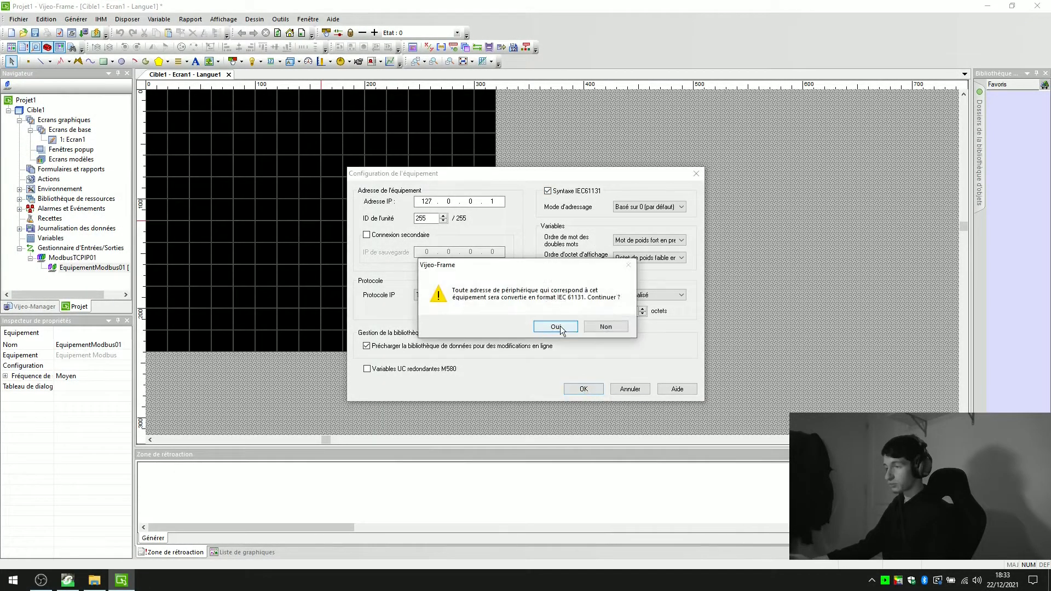
{"action": "left_click", "coordinate": [561, 329]}
Step: Link the project's variables to the PL7 symbol export file 1.scy on the desktop (Bureau) for EquipementModbus01
{"action": "right_click", "coordinate": [50, 238]}
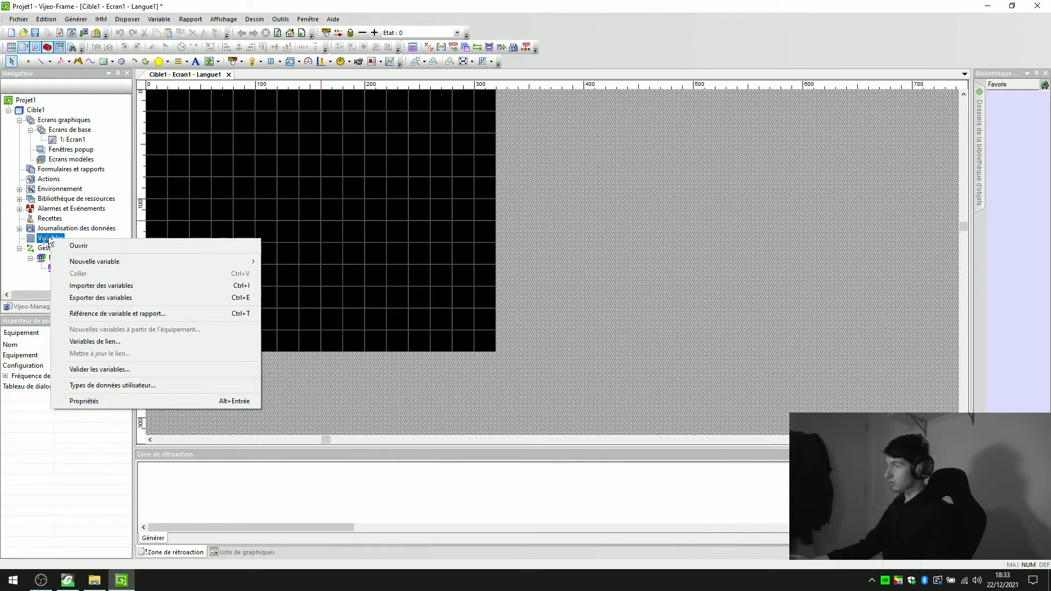
{"action": "left_click", "coordinate": [100, 344]}
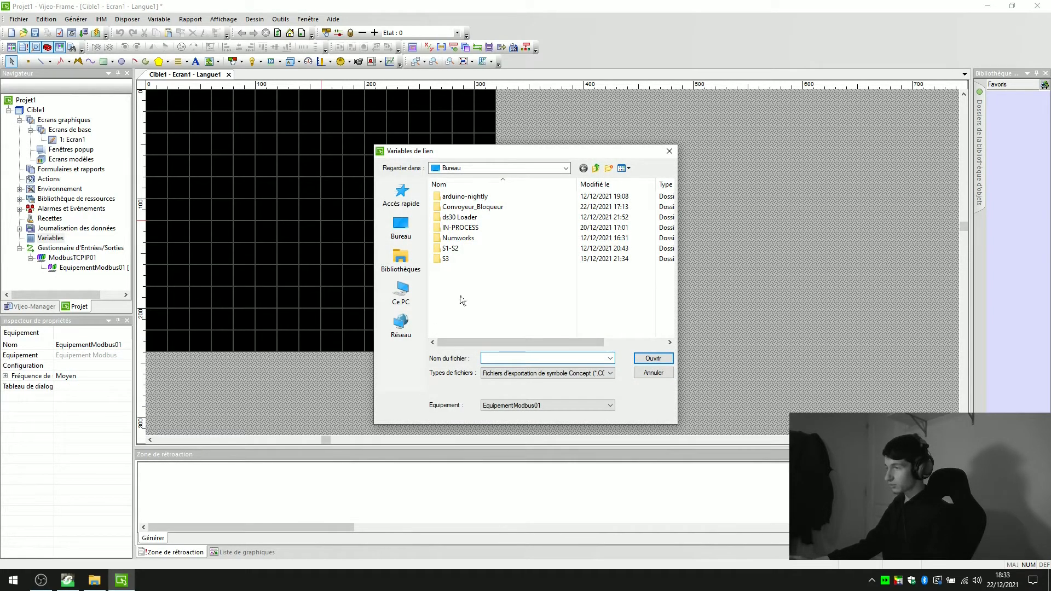
{"action": "left_click", "coordinate": [587, 372]}
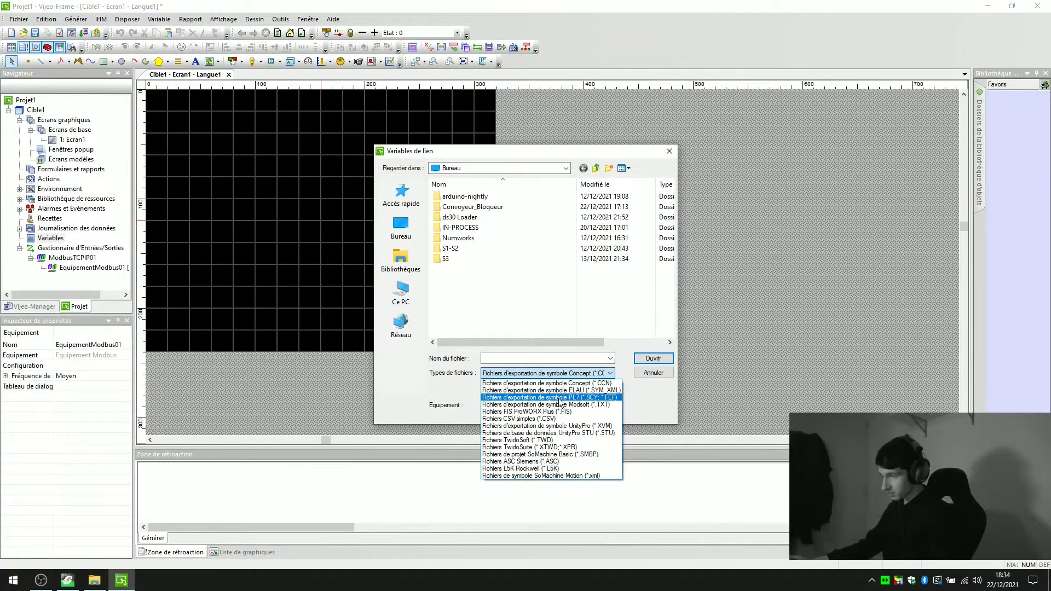
{"action": "left_click", "coordinate": [559, 398]}
{"action": "left_click", "coordinate": [462, 272]}
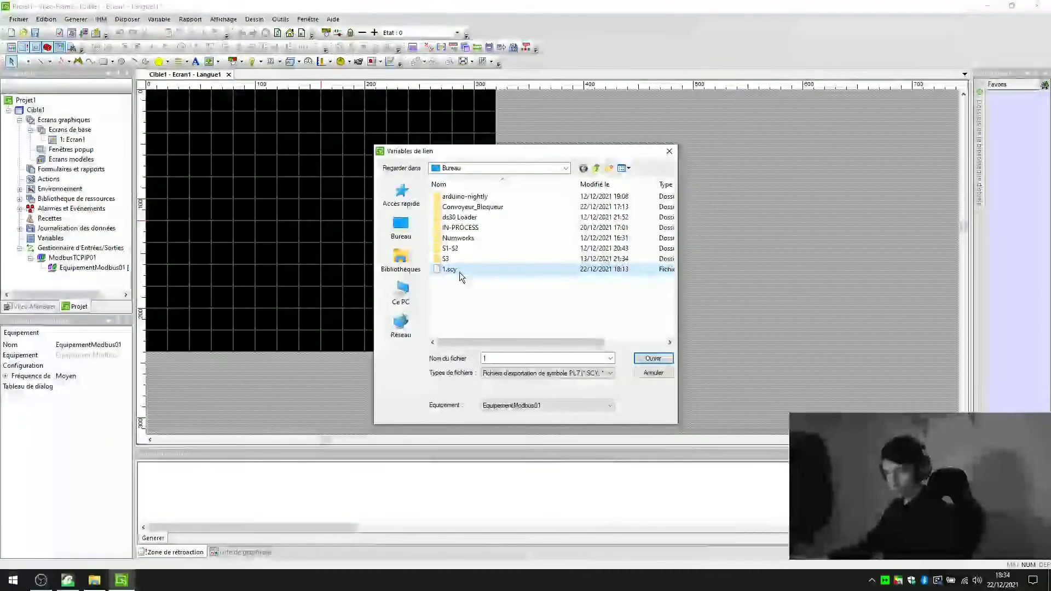
{"action": "left_click", "coordinate": [651, 358]}
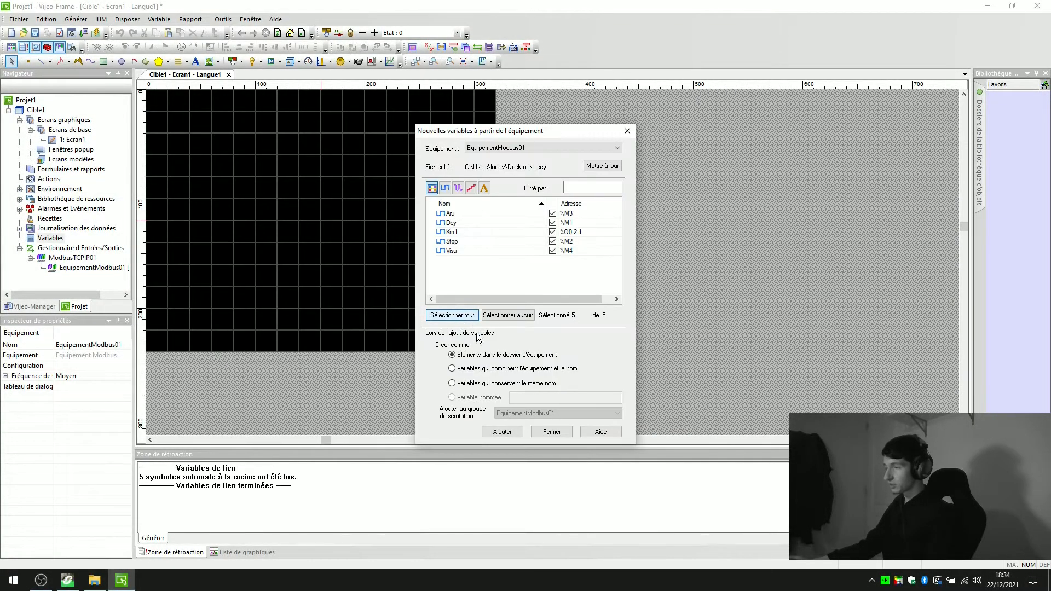
Step: Add the linked variables Aru, Dcy, Km1, Stop and Visu as elements in the equipment folder
{"action": "left_click", "coordinate": [502, 432]}
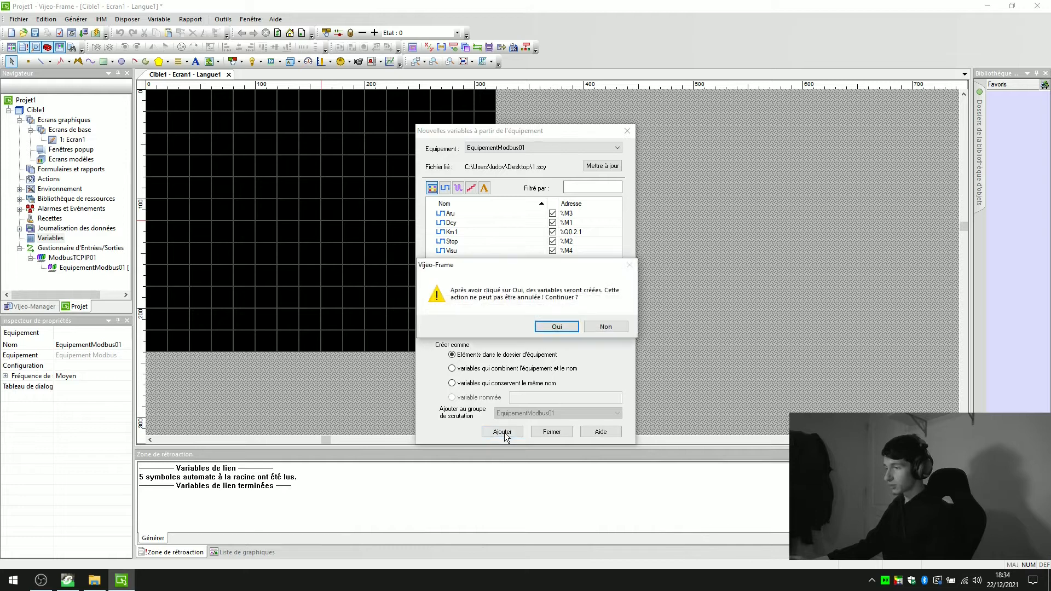
{"action": "left_click", "coordinate": [555, 326]}
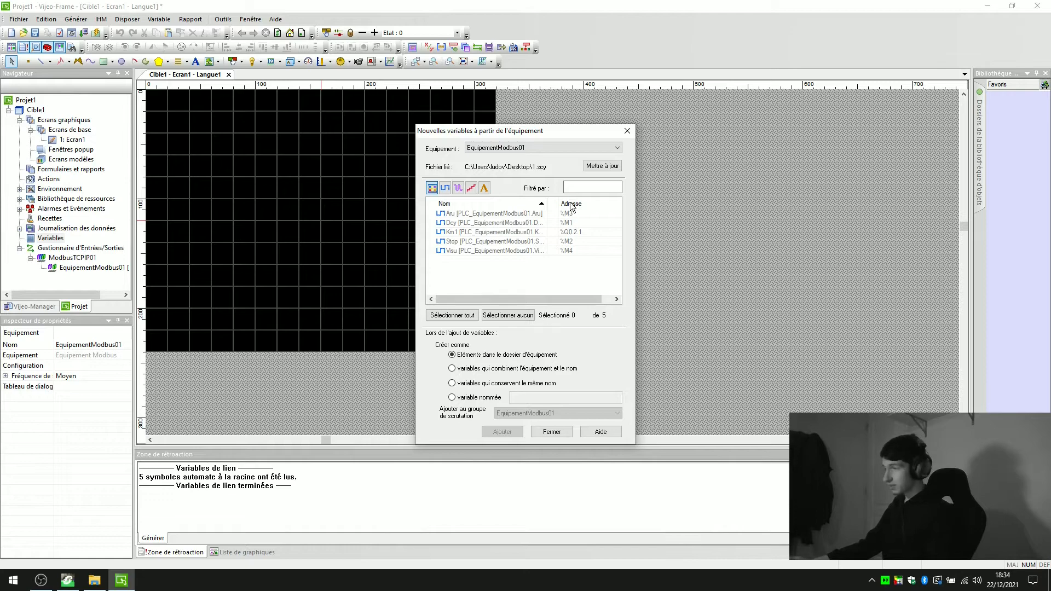
{"action": "left_click", "coordinate": [628, 132]}
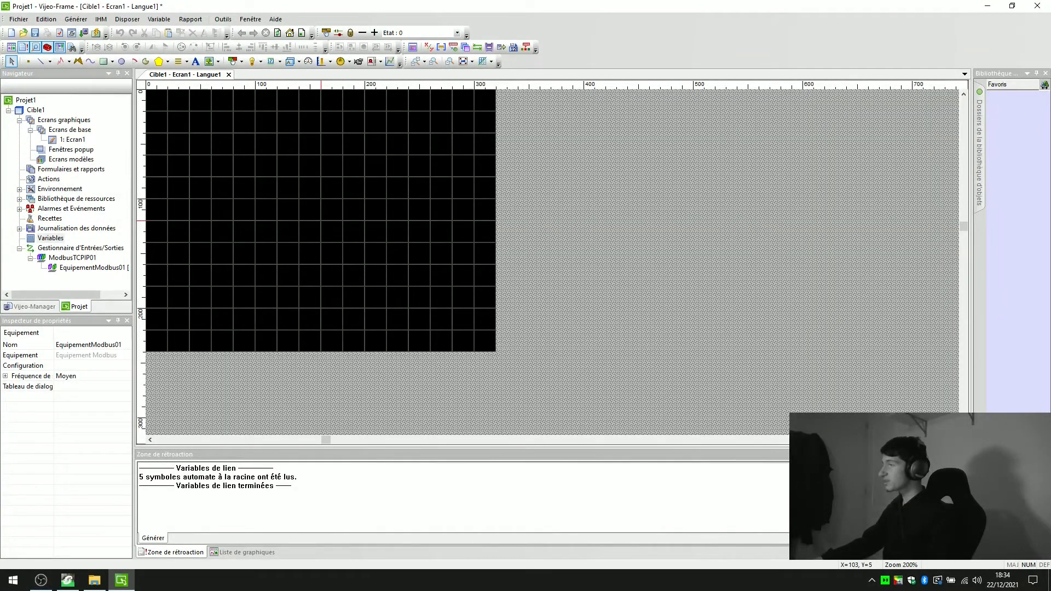
Step: Draw a switch about 60 x 20 pixels in the lower-left area of Ecran1, with an on-press Bit operation Activer for PLC_EquipementModbus01.Dcy
{"action": "left_click", "coordinate": [235, 61]}
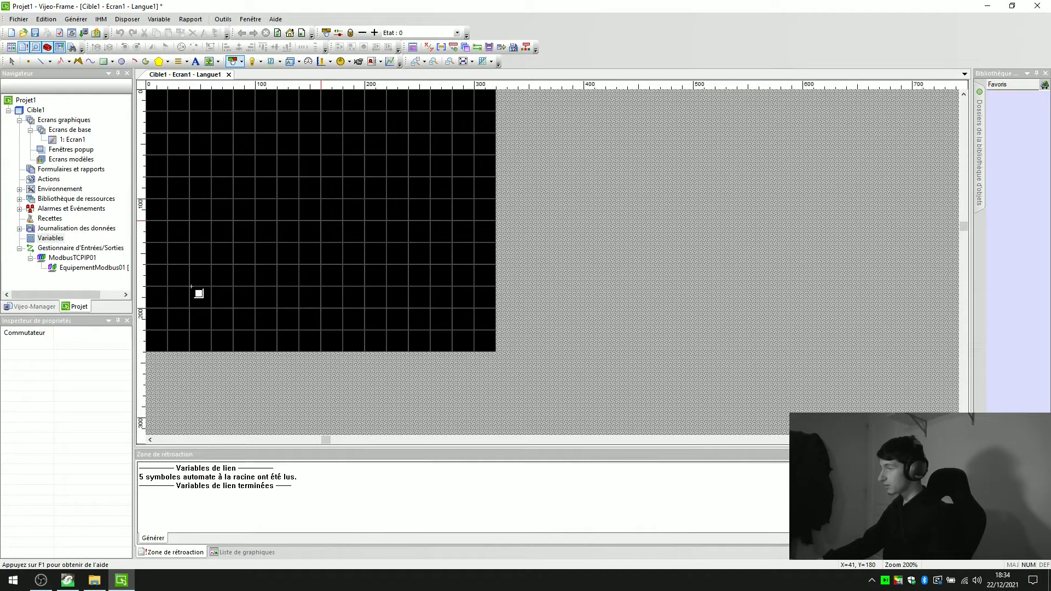
{"action": "left_click_drag", "start_coordinate": [190, 286], "coordinate": [256, 307]}
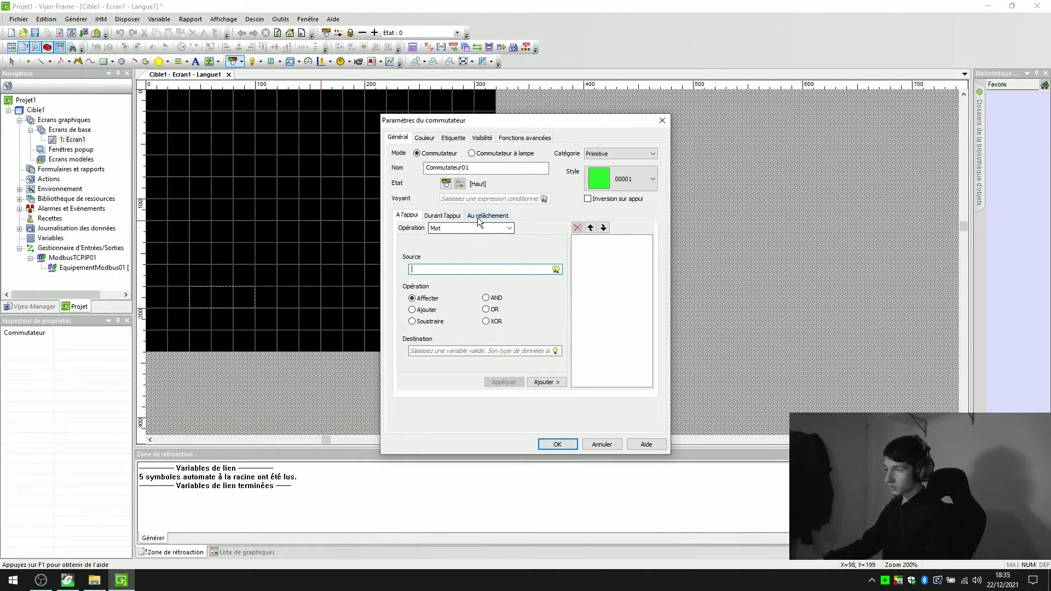
{"action": "left_click", "coordinate": [510, 229]}
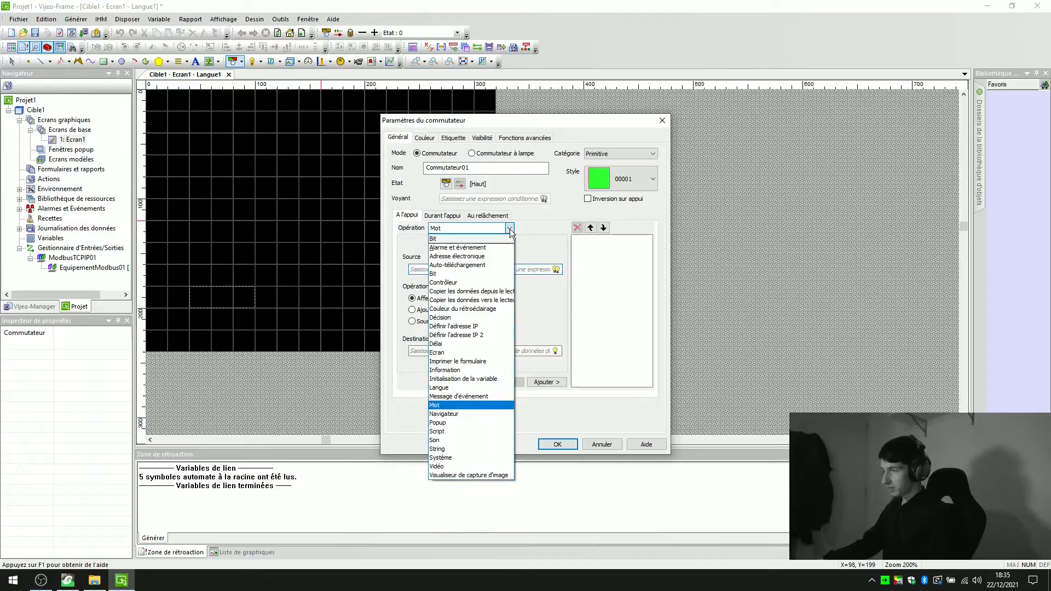
{"action": "left_click", "coordinate": [457, 270]}
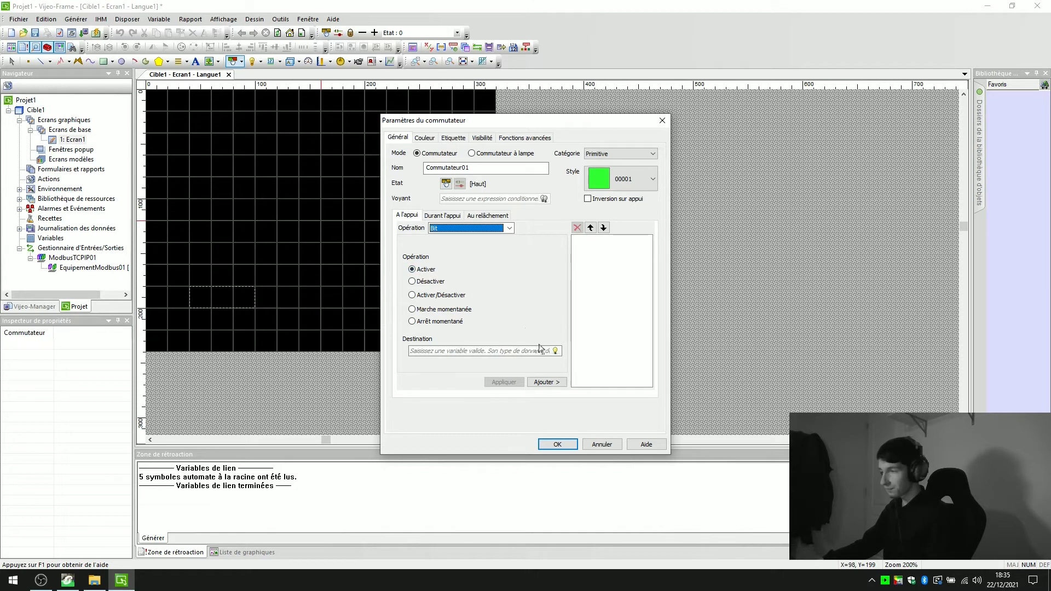
{"action": "left_click", "coordinate": [555, 351]}
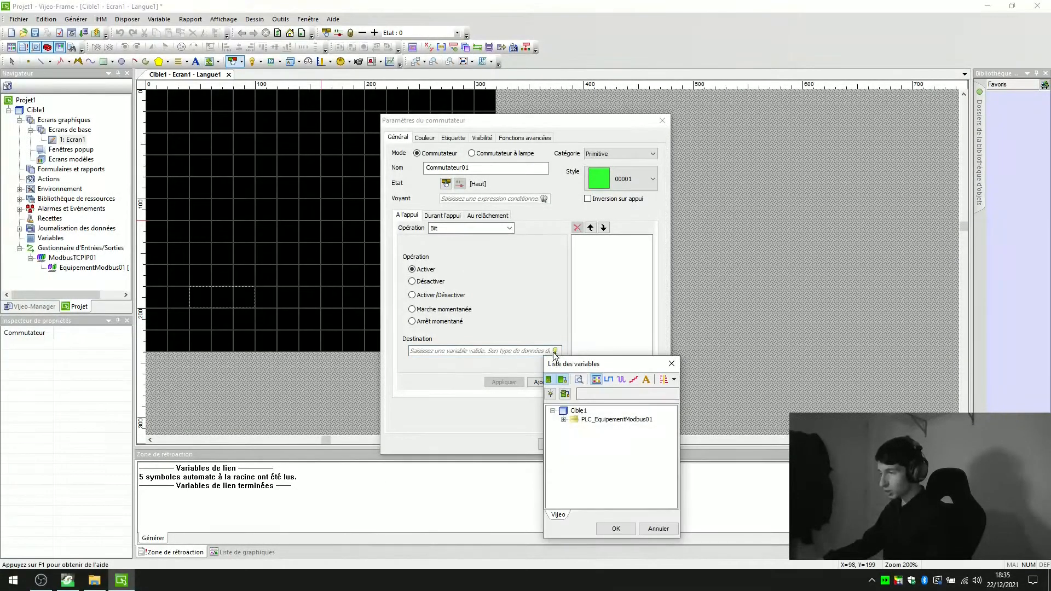
{"action": "left_click", "coordinate": [564, 420]}
{"action": "left_click", "coordinate": [598, 436]}
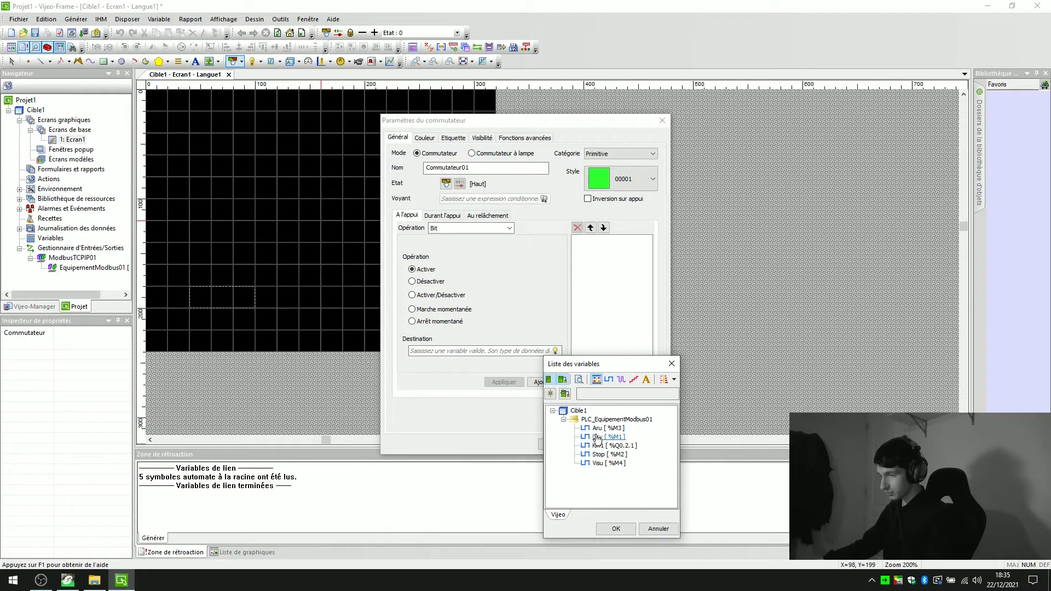
{"action": "left_click", "coordinate": [617, 529]}
{"action": "left_click", "coordinate": [546, 383]}
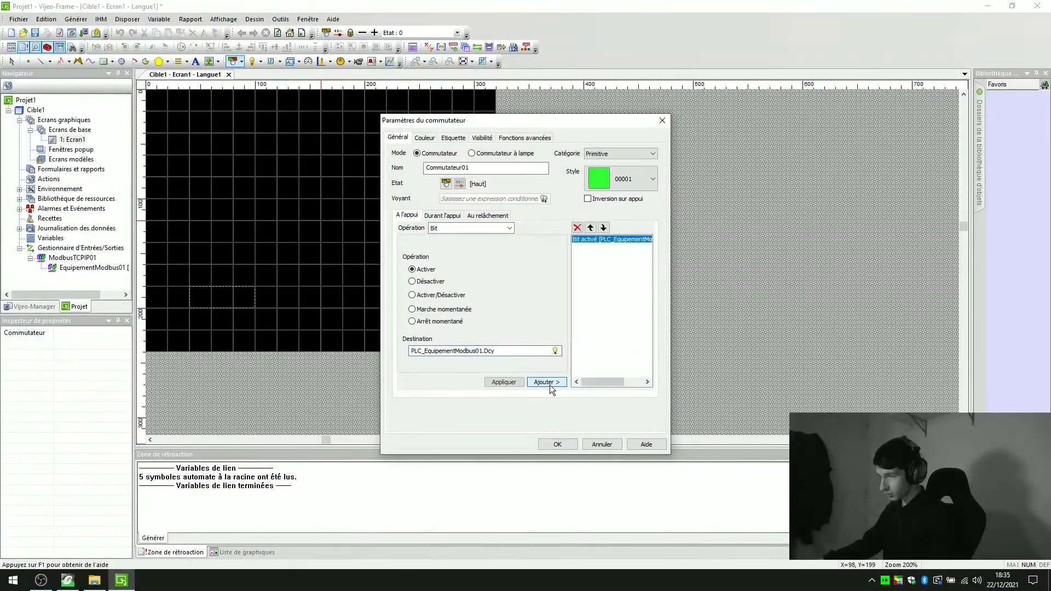
Step: Add an on-release Bit operation Désactiver for PLC_EquipementModbus01.Dcy to Commutateur01
{"action": "left_click", "coordinate": [495, 218]}
{"action": "left_click", "coordinate": [467, 229]}
{"action": "left_click", "coordinate": [453, 294]}
{"action": "left_click", "coordinate": [424, 281]}
{"action": "left_click", "coordinate": [555, 351]}
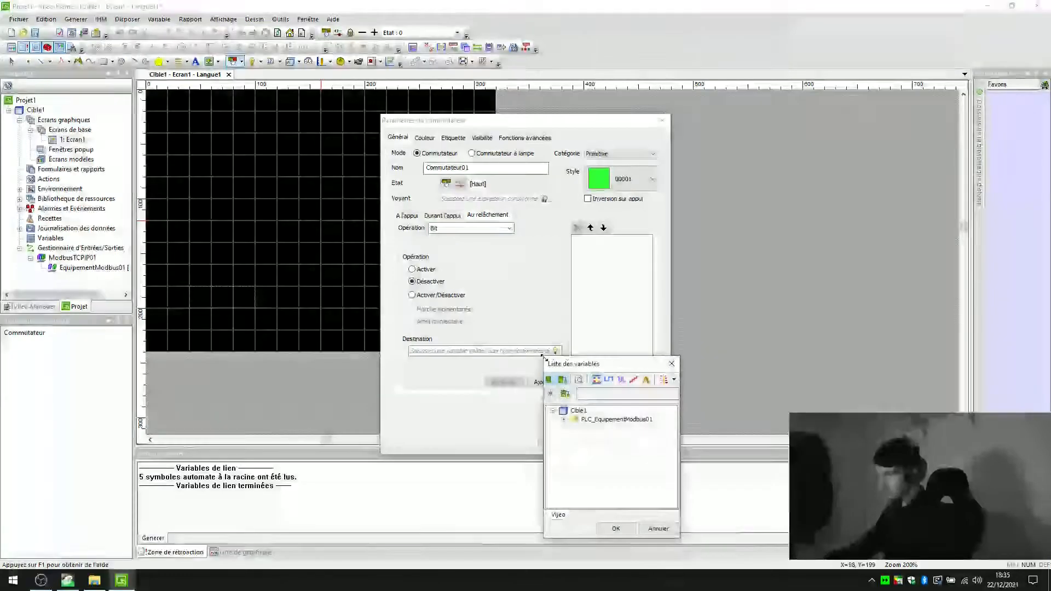
{"action": "left_click", "coordinate": [615, 528]}
{"action": "left_click", "coordinate": [546, 382]}
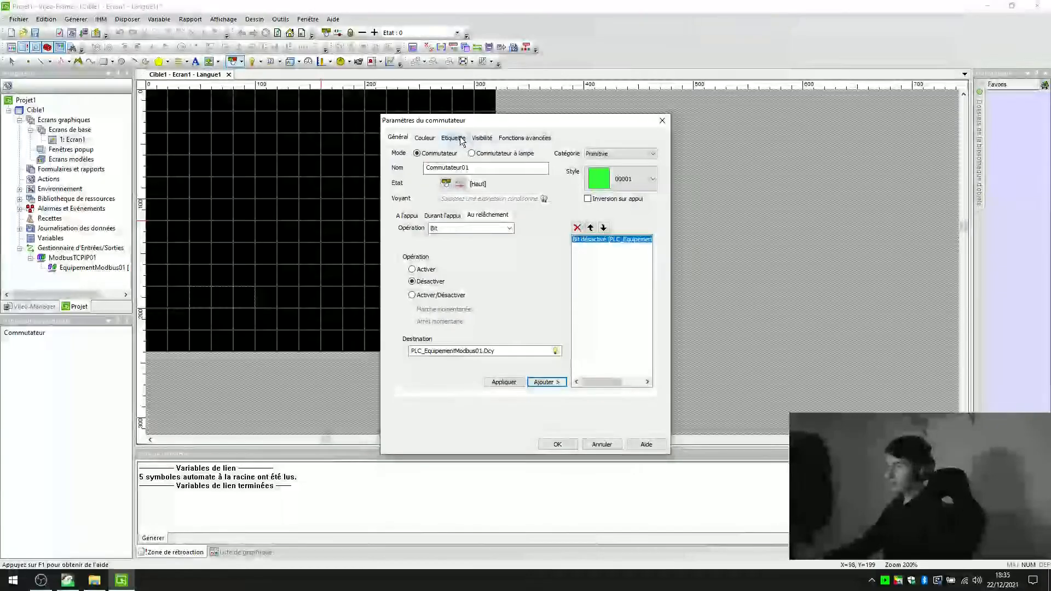
Step: Give Commutateur01 a static label reading Dcy
{"action": "left_click", "coordinate": [461, 138]}
{"action": "left_click", "coordinate": [489, 156]}
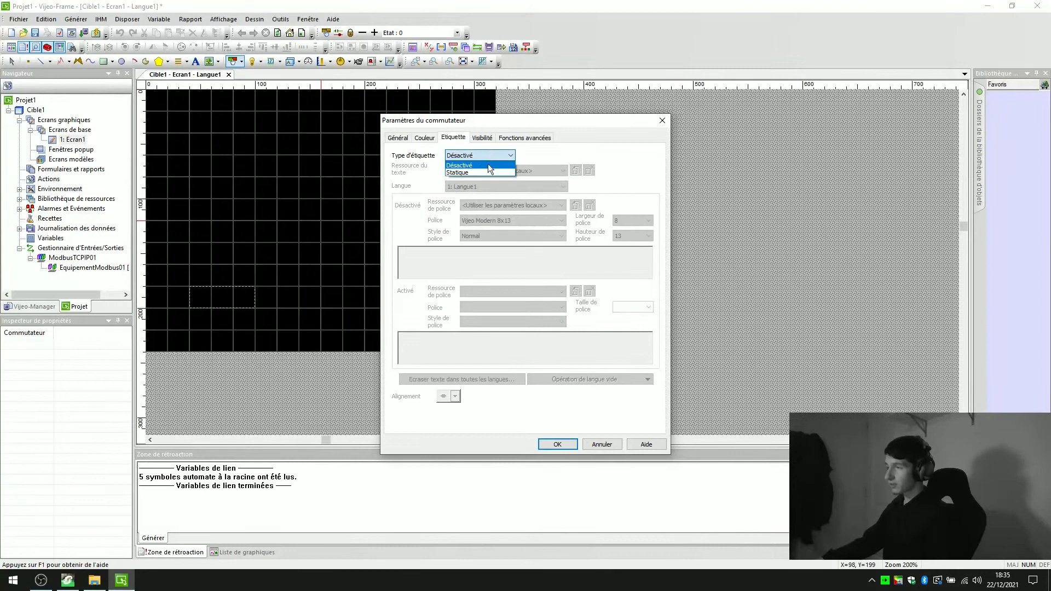
{"action": "left_click", "coordinate": [478, 173]}
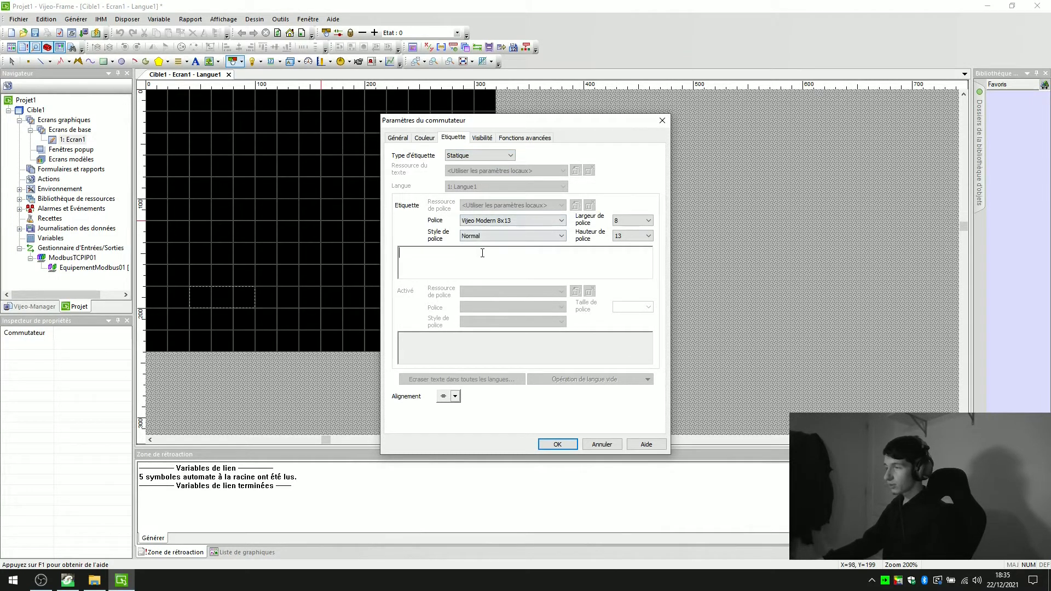
{"action": "left_click", "coordinate": [505, 265]}
{"action": "type", "text": "Dcy"}
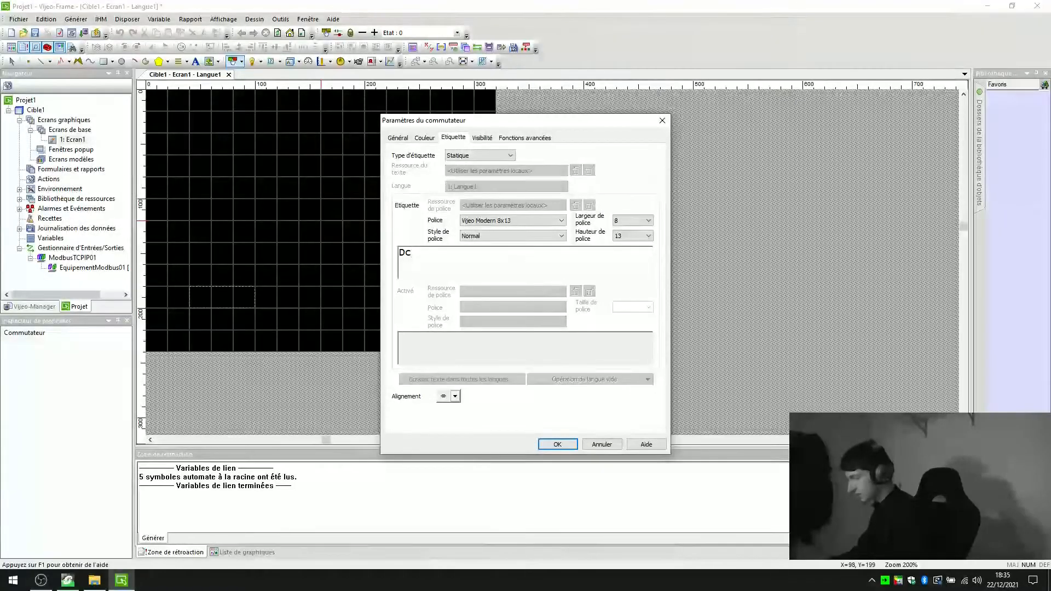
Step: Apply Primitive style 00005 to Commutateur01 and validate the switch settings
{"action": "left_click", "coordinate": [422, 139]}
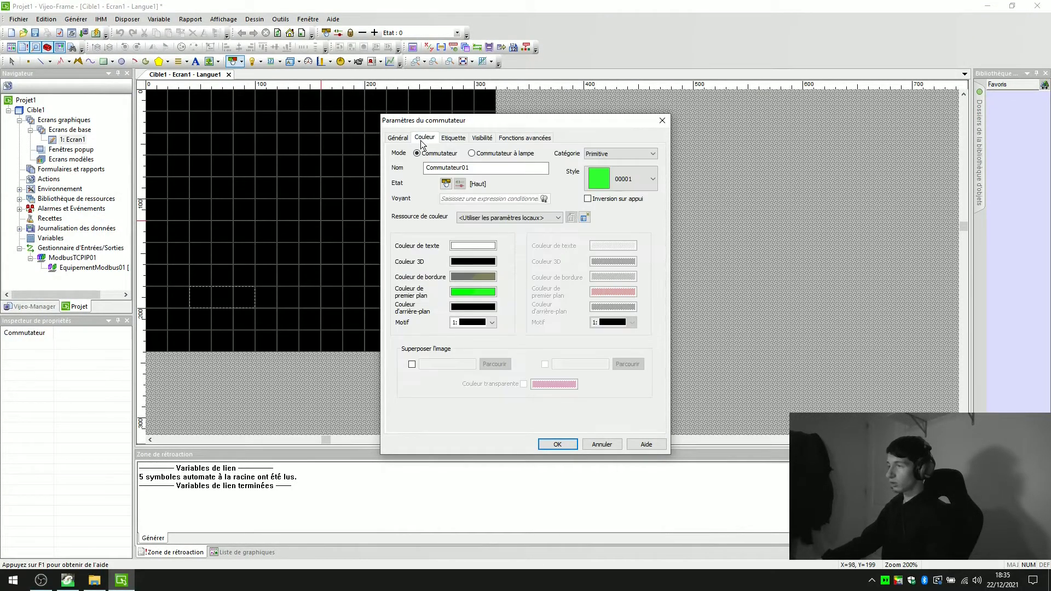
{"action": "left_click", "coordinate": [651, 183]}
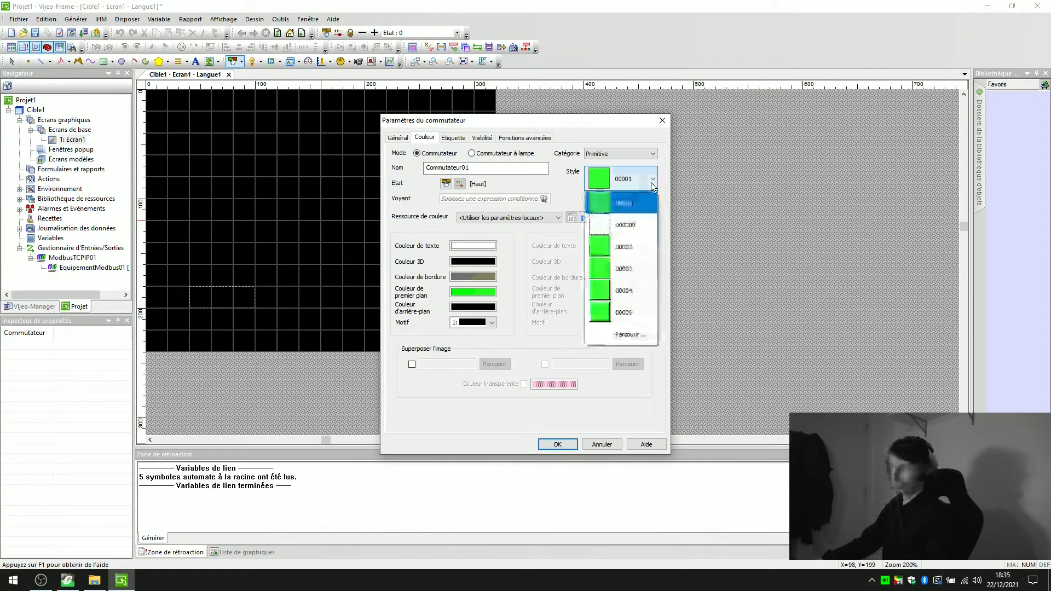
{"action": "left_click", "coordinate": [632, 313]}
{"action": "left_click", "coordinate": [557, 444]}
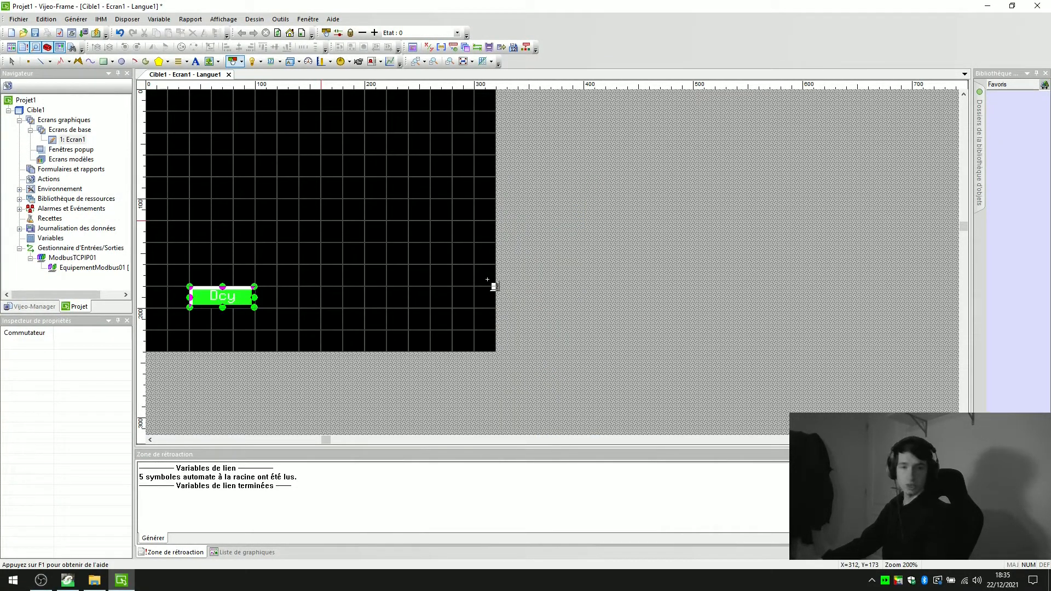
Step: Draw a second switch about 60 x 20 pixels beside Dcy, with an on-press Bit operation Activer for PLC_EquipementModbus01.Stop
{"action": "left_click_drag", "start_coordinate": [277, 286], "coordinate": [337, 302]}
{"action": "left_click", "coordinate": [341, 310]}
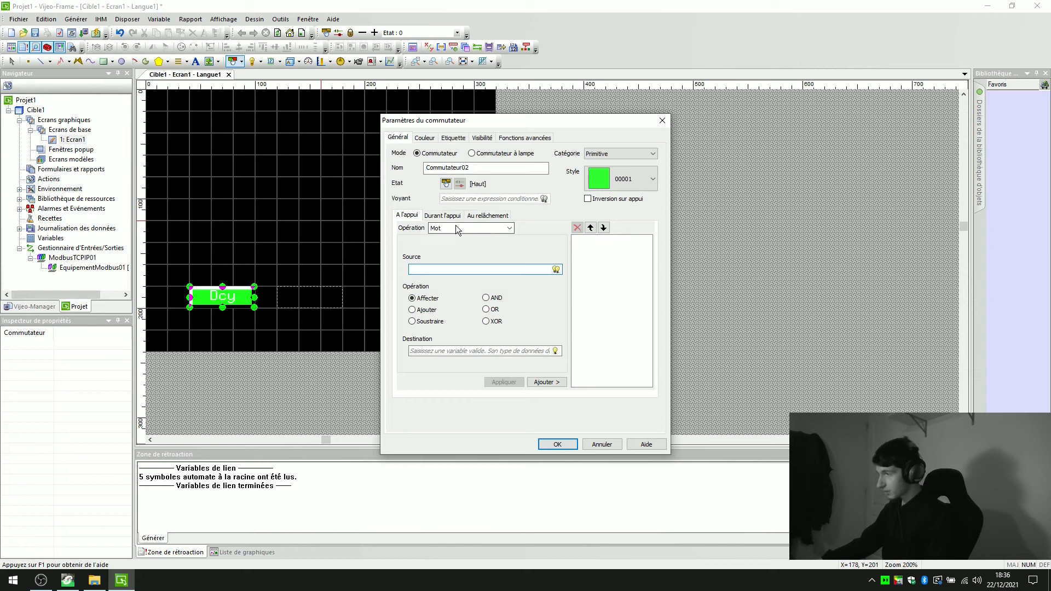
{"action": "left_click", "coordinate": [491, 228]}
{"action": "left_click", "coordinate": [470, 354]}
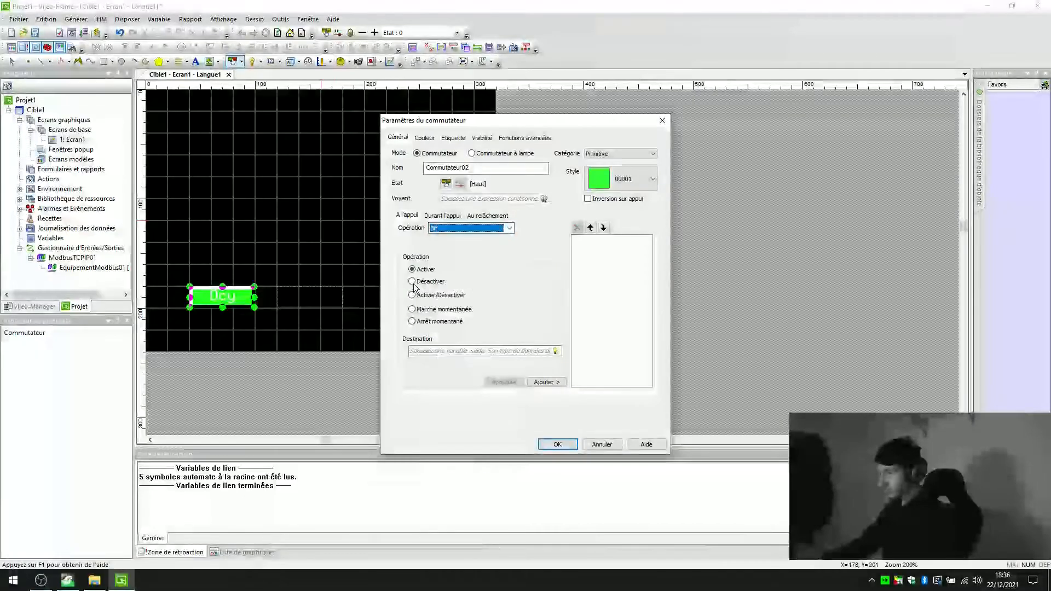
{"action": "left_click", "coordinate": [555, 350]}
{"action": "left_click", "coordinate": [563, 419]}
{"action": "left_click", "coordinate": [608, 455]}
{"action": "left_click", "coordinate": [615, 528]}
Step: Add an on-release Bit operation Désactiver for PLC_EquipementModbus01.Stop to Commutateur02
{"action": "left_click", "coordinate": [488, 217]}
{"action": "left_click", "coordinate": [486, 228]}
{"action": "left_click", "coordinate": [470, 355]}
{"action": "left_click", "coordinate": [434, 282]}
{"action": "left_click", "coordinate": [555, 351]}
{"action": "left_click", "coordinate": [563, 419]}
{"action": "left_click", "coordinate": [609, 455]}
{"action": "left_click", "coordinate": [616, 528]}
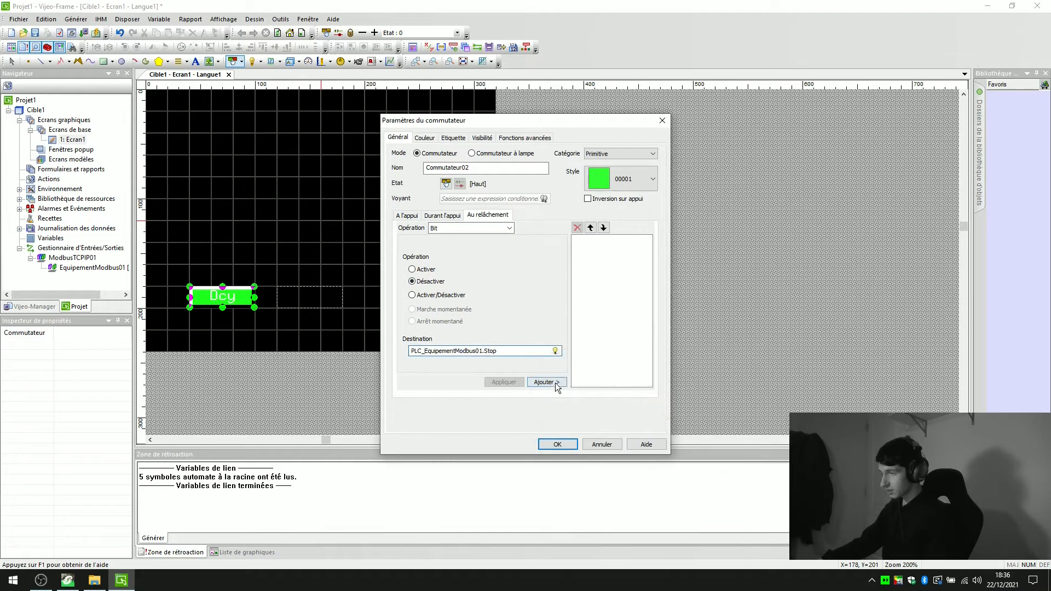
{"action": "left_click", "coordinate": [545, 382]}
{"action": "left_click", "coordinate": [406, 215]}
Step: Give Commutateur02 a static label reading Stop
{"action": "left_click", "coordinate": [453, 137]}
{"action": "left_click", "coordinate": [480, 155]}
{"action": "left_click", "coordinate": [473, 177]}
{"action": "left_click", "coordinate": [535, 268]}
{"action": "type", "text": "Stop"}
Step: Set Commutateur02's foreground colour to red and give it a bevelled Primitive style matching the Dcy switch
{"action": "left_click", "coordinate": [425, 137]}
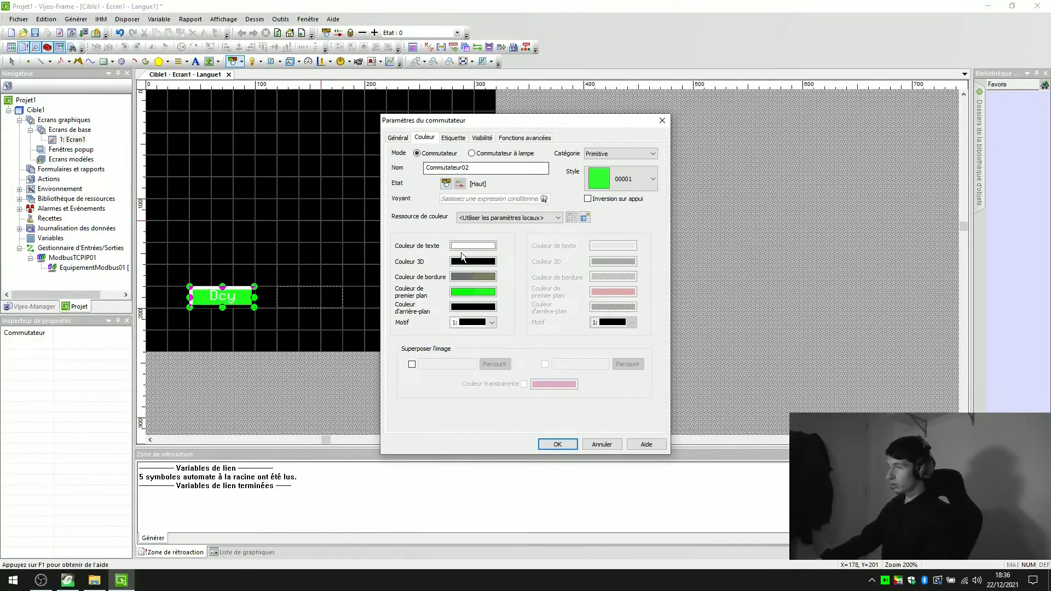
{"action": "left_click", "coordinate": [475, 287]}
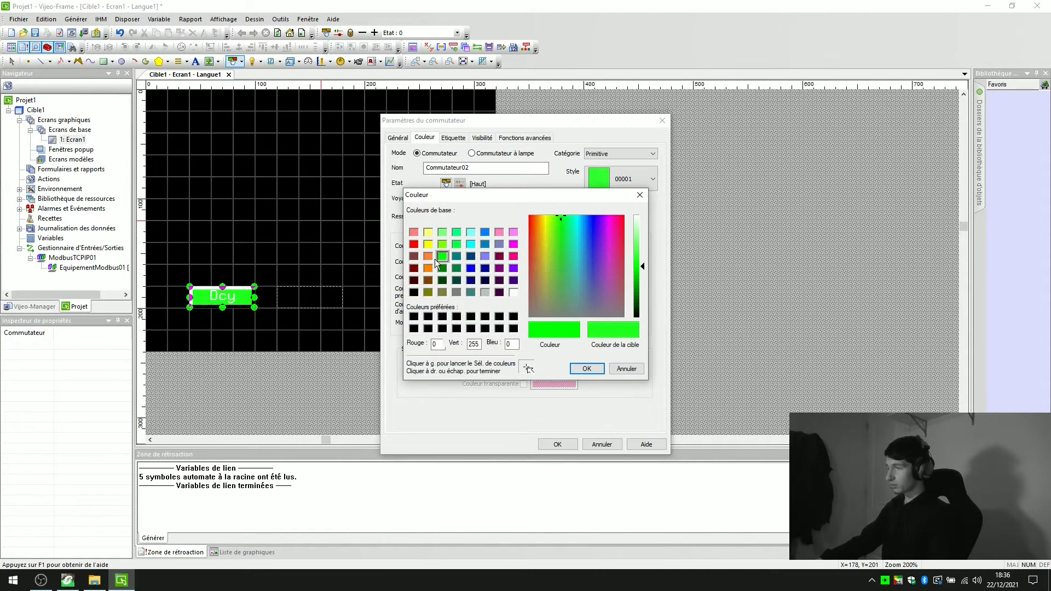
{"action": "left_click", "coordinate": [414, 244]}
{"action": "left_click", "coordinate": [584, 368]}
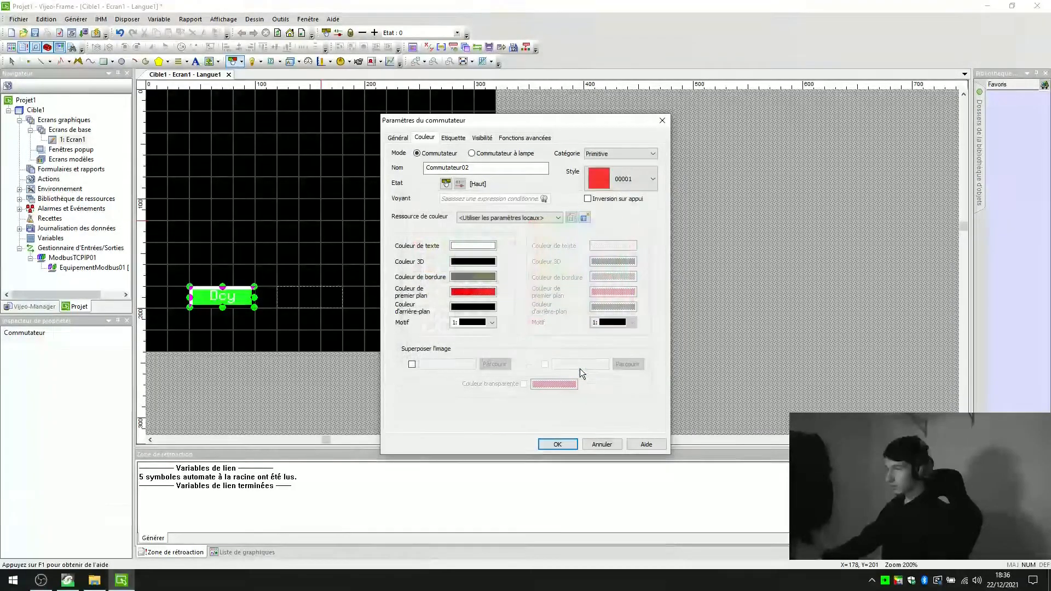
{"action": "left_click", "coordinate": [634, 183]}
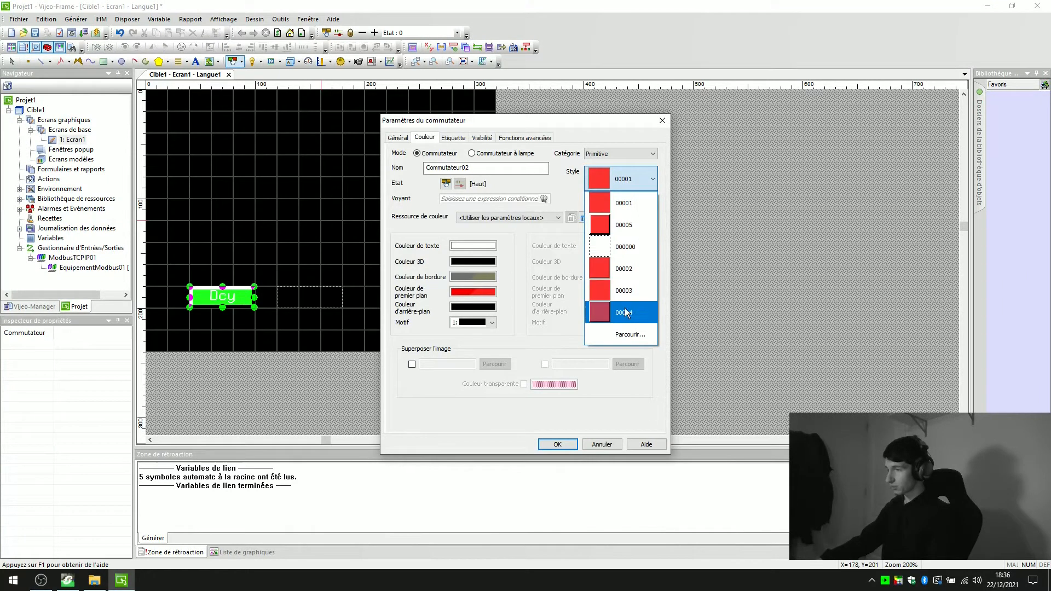
{"action": "left_click", "coordinate": [629, 325]}
{"action": "left_click", "coordinate": [557, 443]}
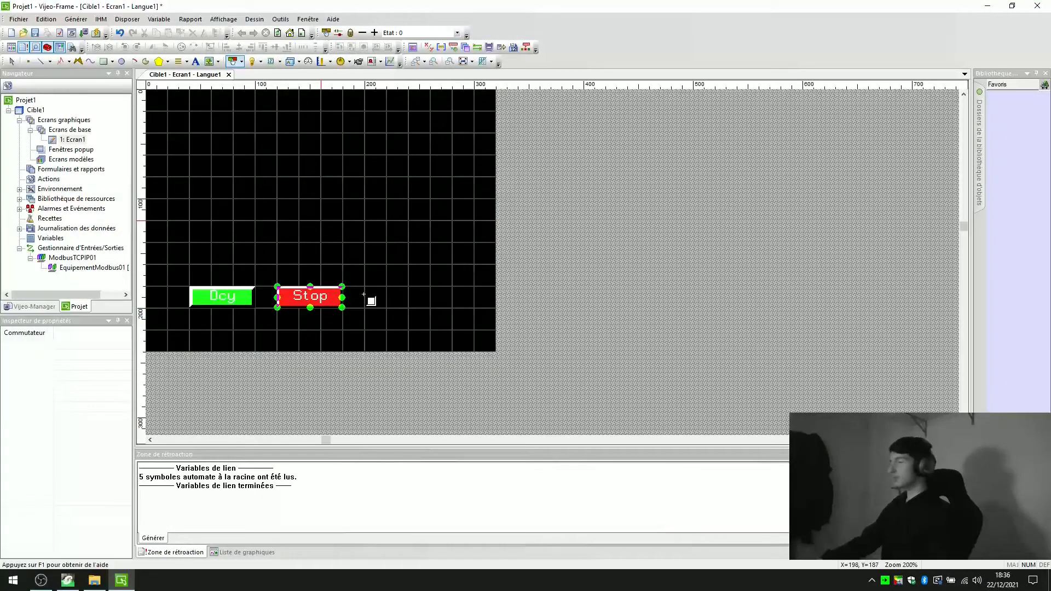
Step: Draw a third switch about 60 x 20 pixels beside Stop, with an on-press Bit operation Activer/Désactiver for PLC_EquipementModbus01.Aru
{"action": "left_click_drag", "start_coordinate": [361, 287], "coordinate": [430, 309]}
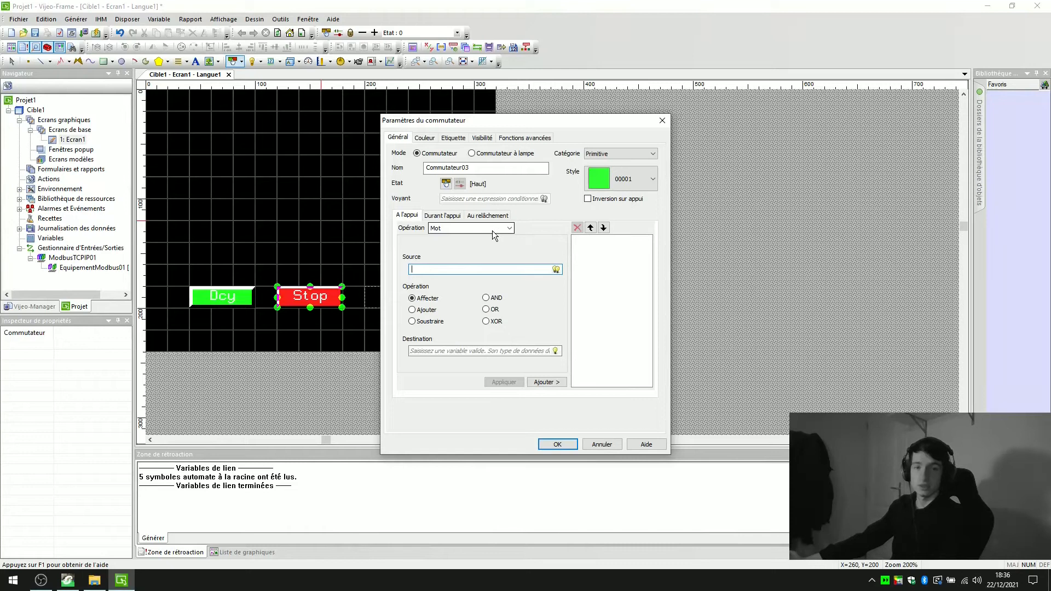
{"action": "left_click", "coordinate": [514, 228]}
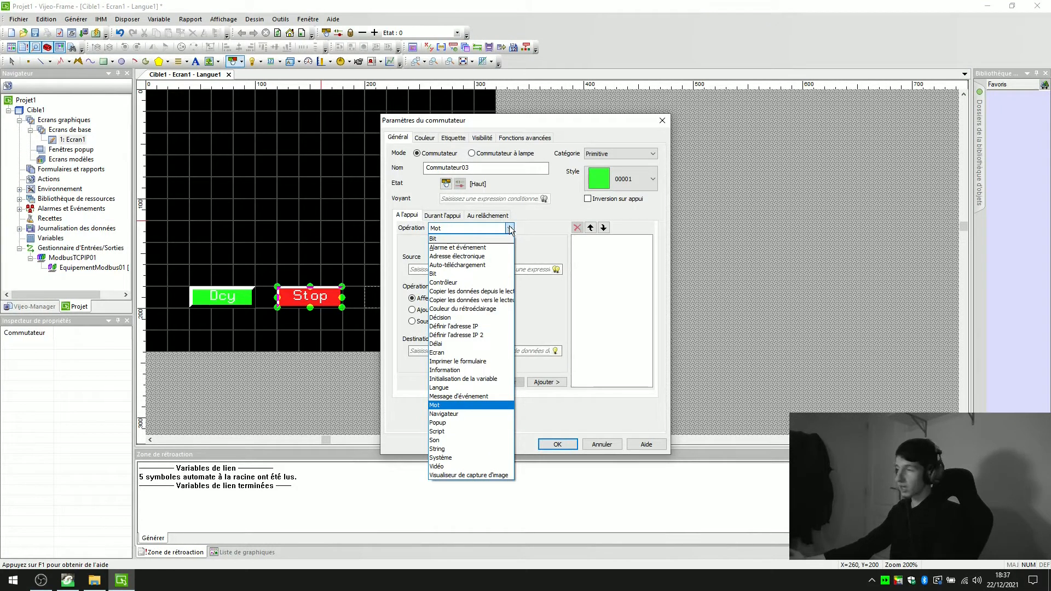
{"action": "left_click", "coordinate": [461, 273]}
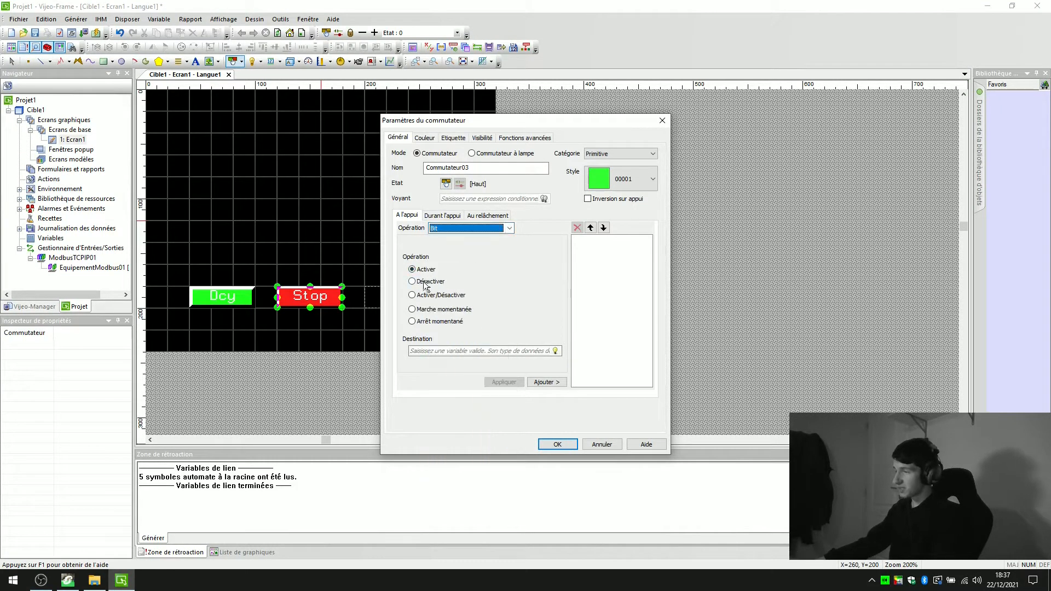
{"action": "left_click", "coordinate": [413, 296]}
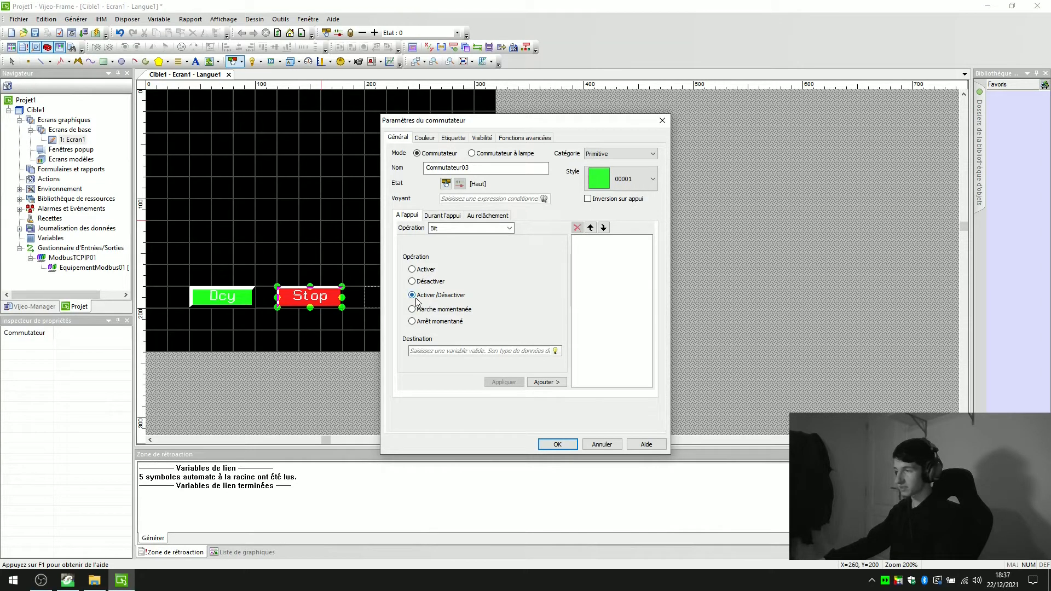
{"action": "left_click", "coordinate": [555, 351]}
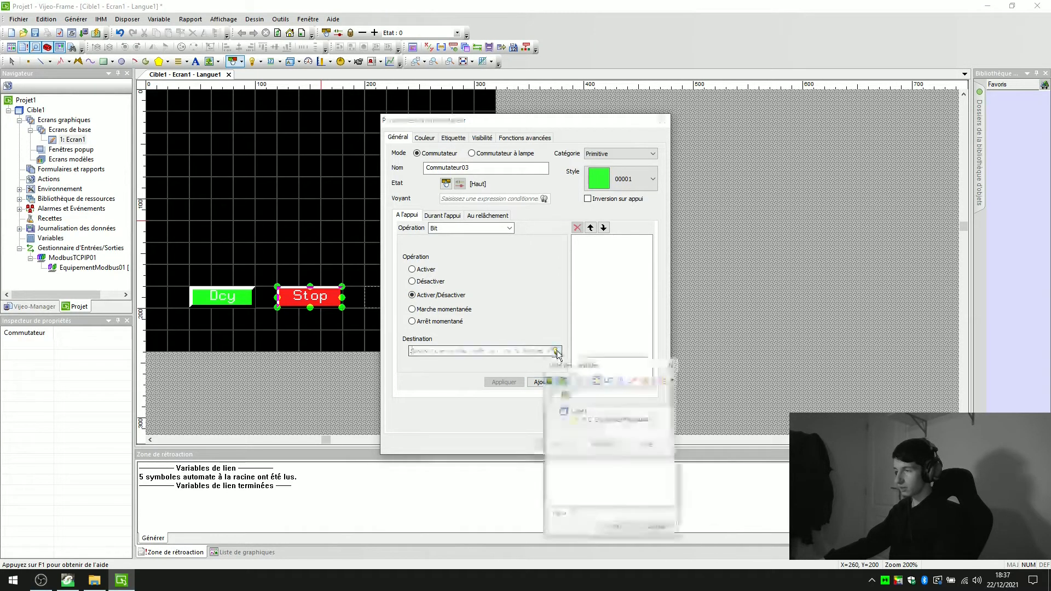
{"action": "left_click", "coordinate": [563, 419]}
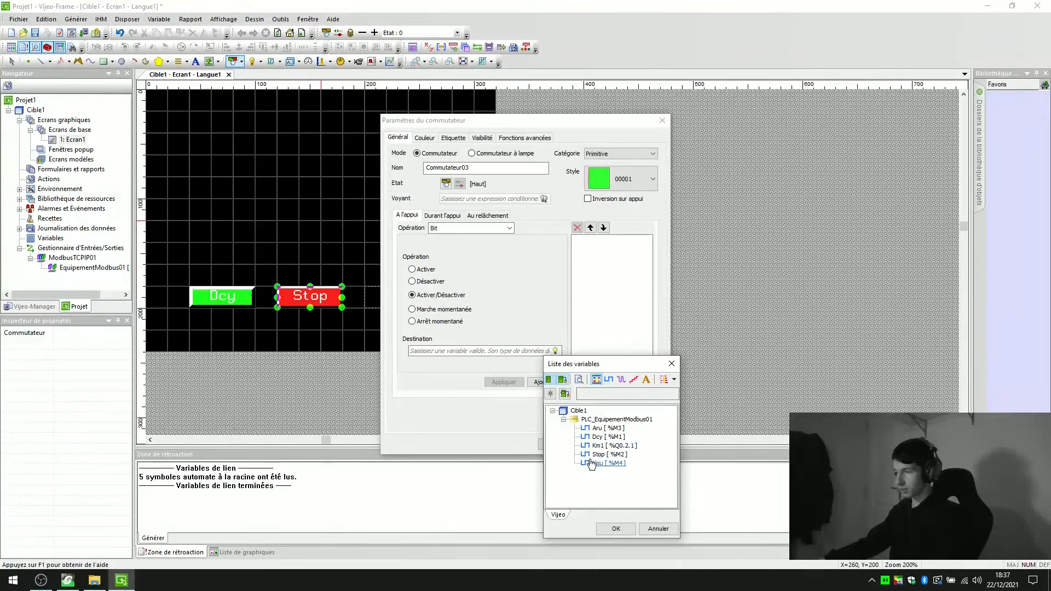
{"action": "left_click", "coordinate": [597, 427]}
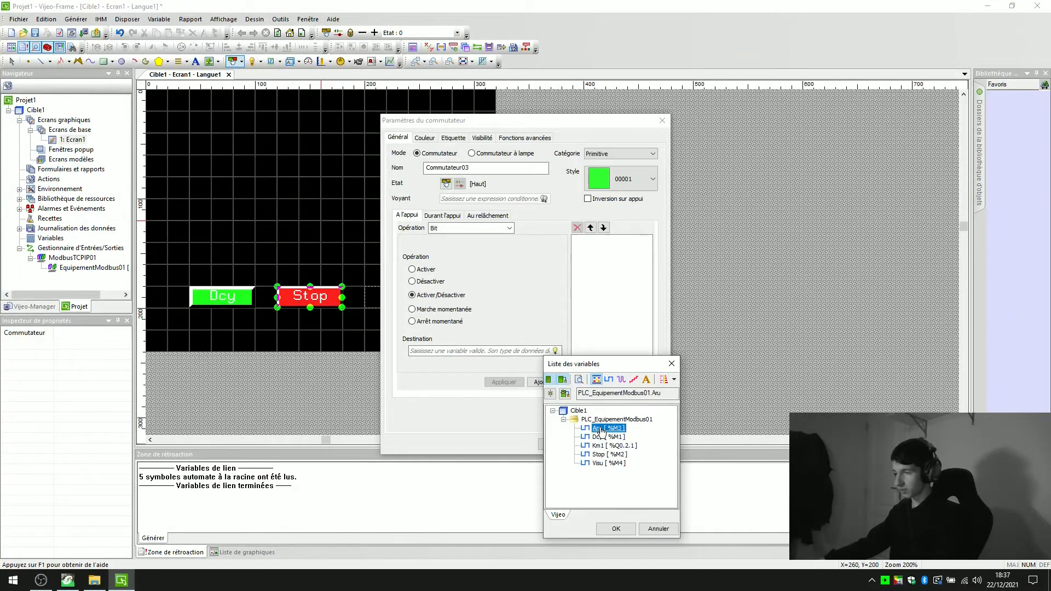
{"action": "left_click", "coordinate": [614, 526]}
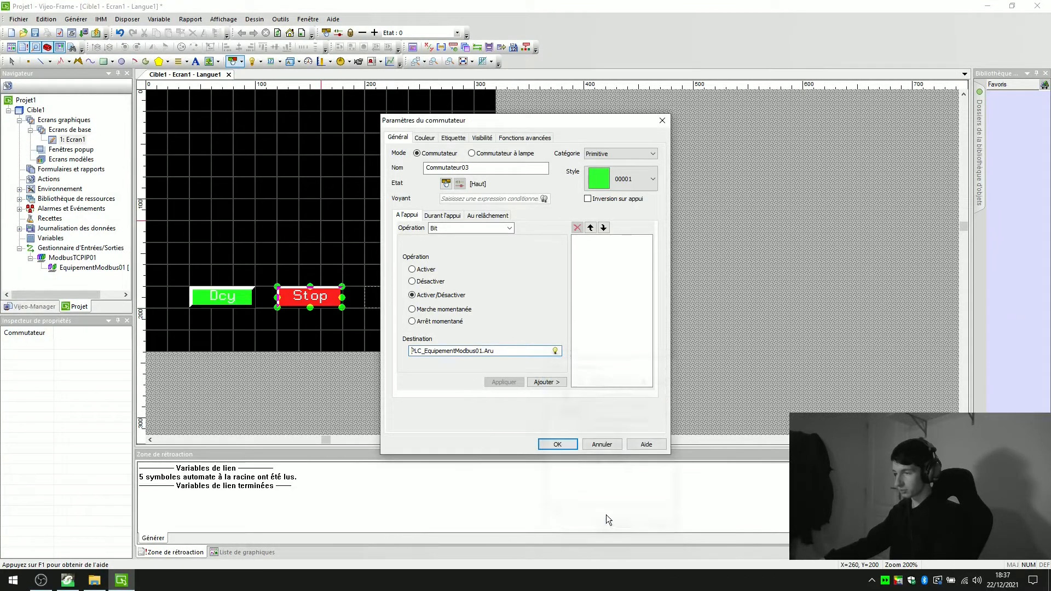
{"action": "left_click", "coordinate": [558, 383]}
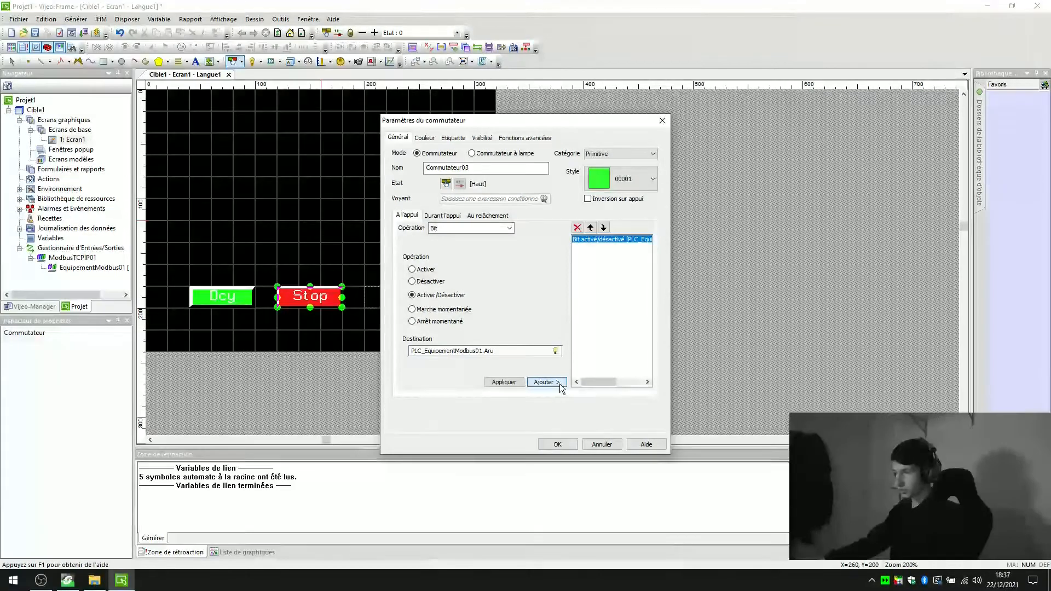
Step: Give Commutateur03 a static label reading ARU
{"action": "left_click", "coordinate": [453, 138]}
{"action": "left_click", "coordinate": [476, 155]}
{"action": "left_click", "coordinate": [469, 173]}
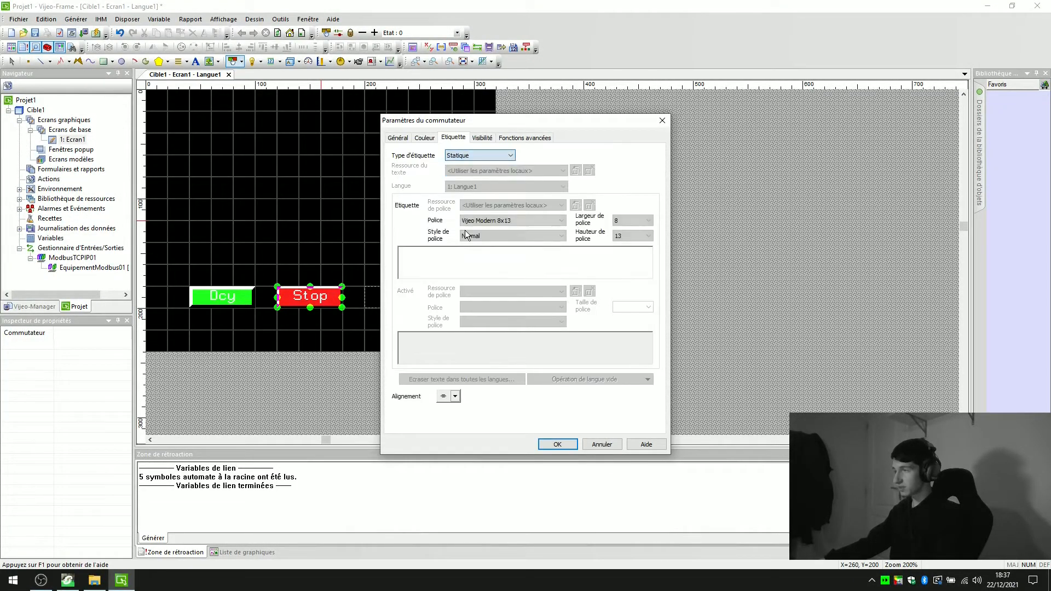
{"action": "left_click", "coordinate": [457, 259]}
{"action": "type", "text": "ARU"}
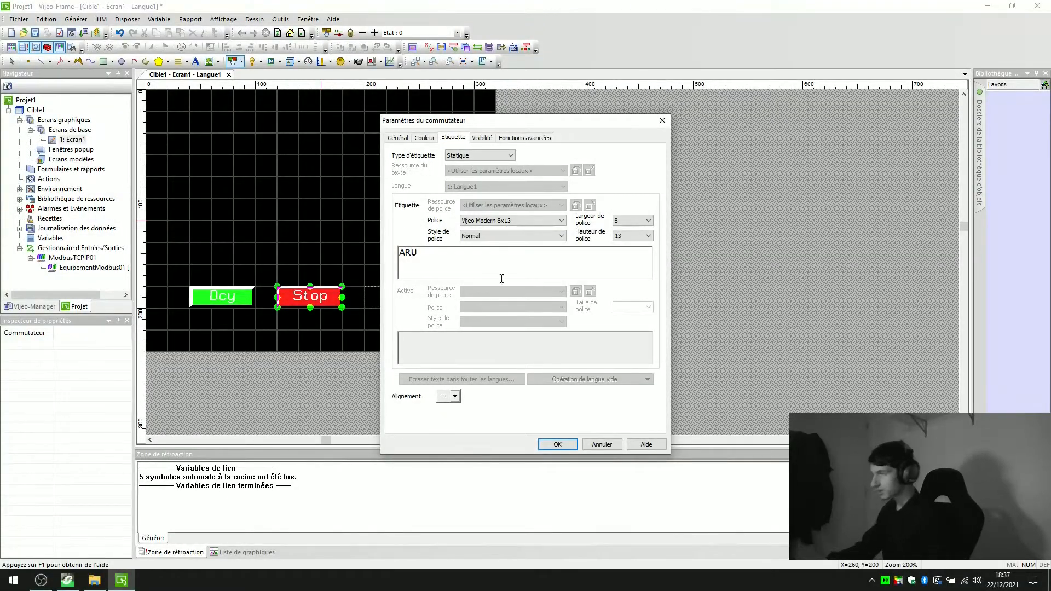
Step: Set Commutateur03's foreground colour to red and give it a bevelled Primitive style matching the Stop switch
{"action": "left_click", "coordinate": [424, 138]}
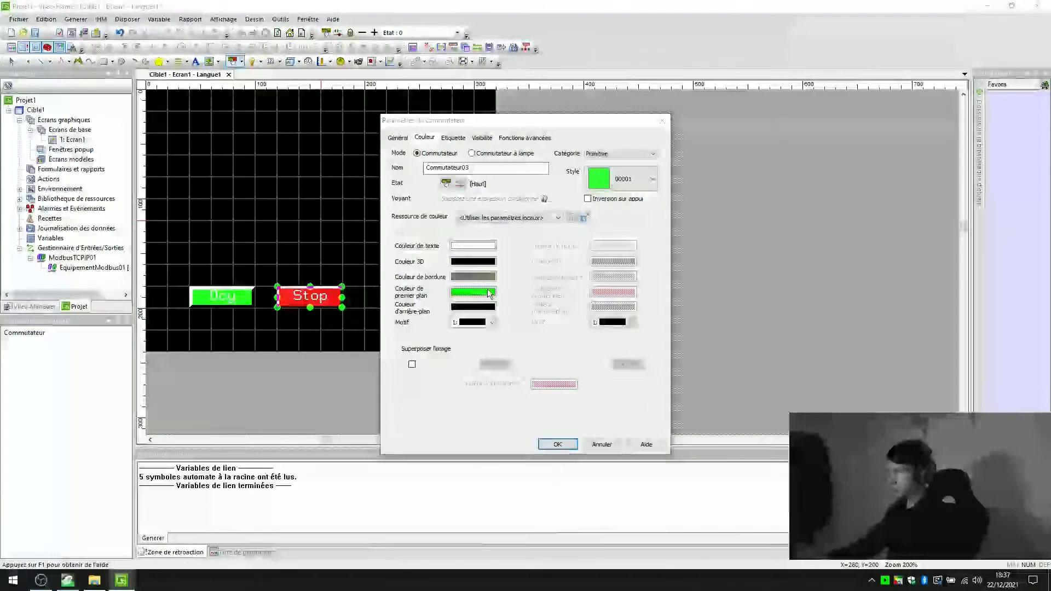
{"action": "left_click", "coordinate": [488, 293]}
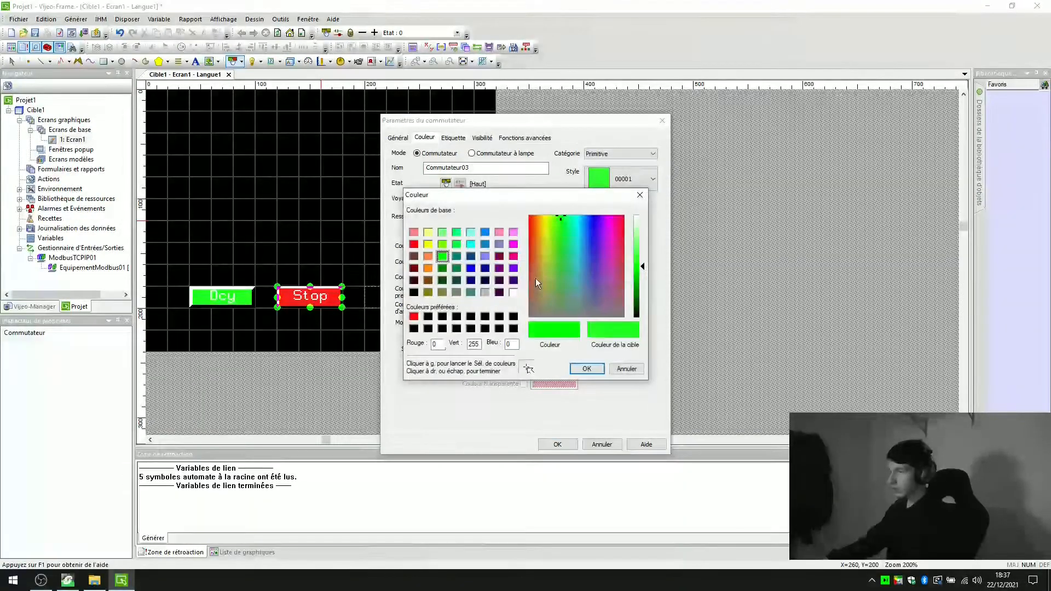
{"action": "left_click", "coordinate": [413, 317]}
{"action": "left_click", "coordinate": [577, 368]}
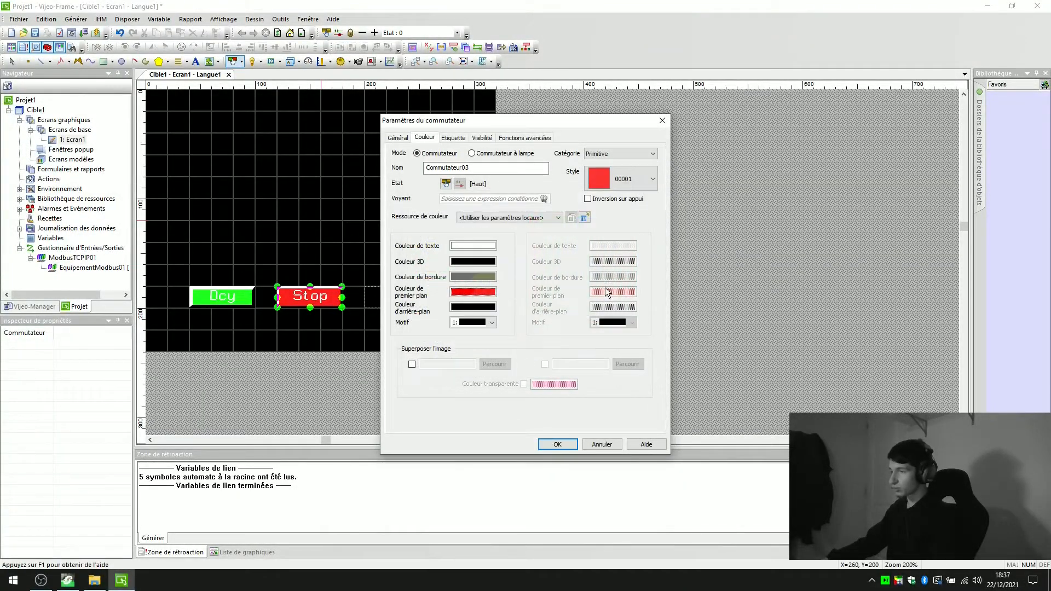
{"action": "left_click", "coordinate": [633, 174]}
{"action": "left_click", "coordinate": [630, 292]}
{"action": "left_click", "coordinate": [557, 443]}
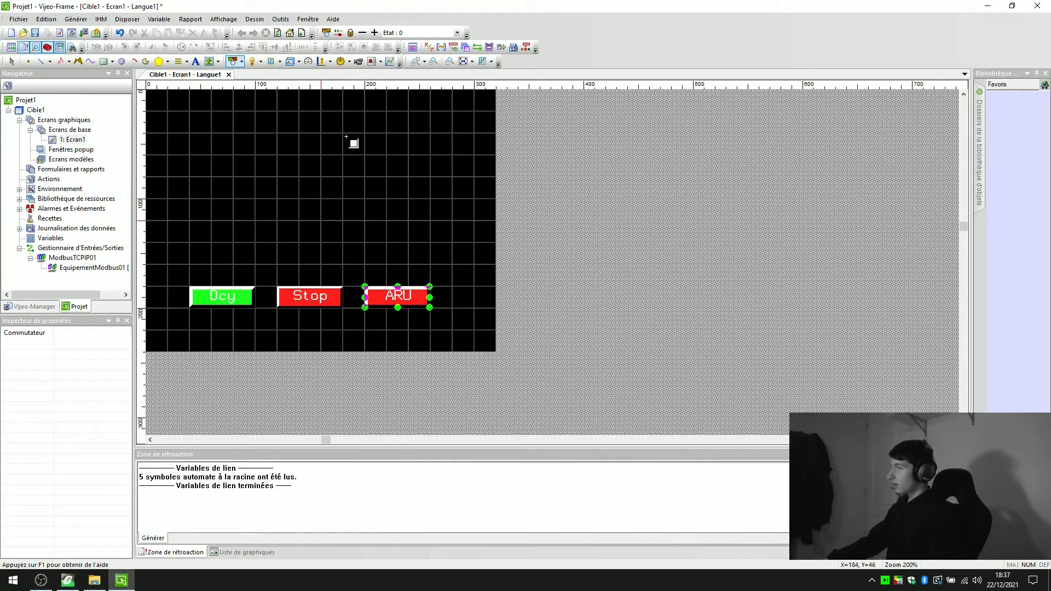
Step: Draw an indicator lamp about 60 x 60 pixels in the upper part of Ecran1, linked to PLC_EquipementModbus01.Visu, in Primitive style 10001
{"action": "left_click", "coordinate": [159, 62]}
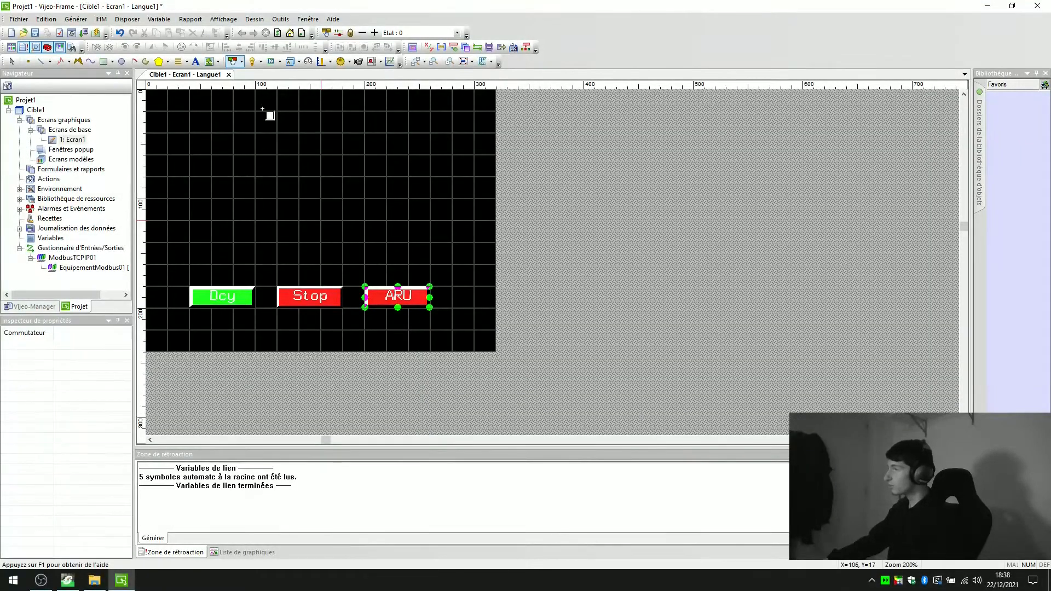
{"action": "left_click", "coordinate": [253, 62]}
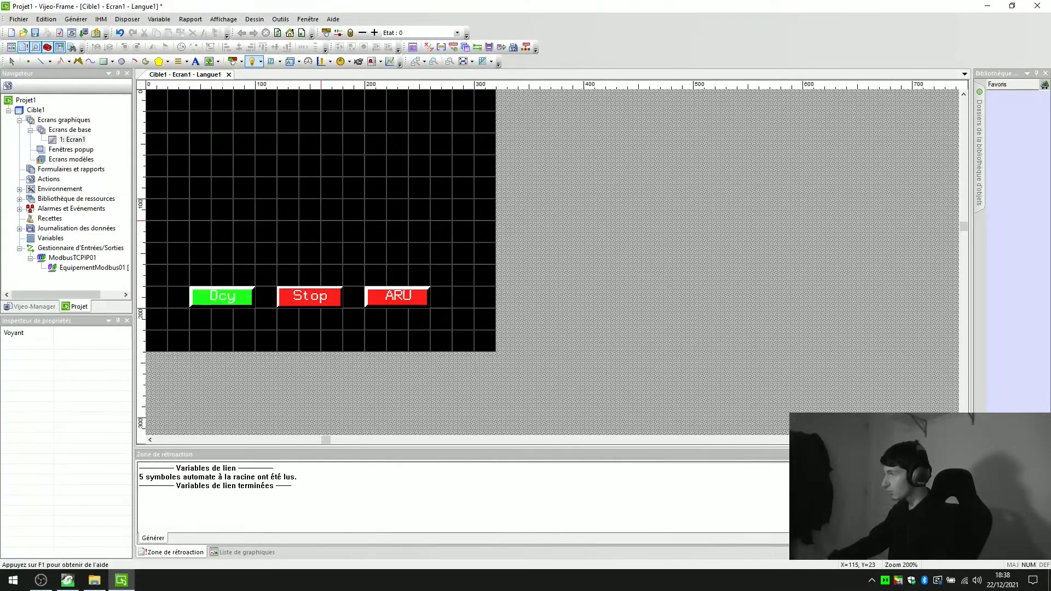
{"action": "left_click_drag", "start_coordinate": [277, 111], "coordinate": [336, 174]}
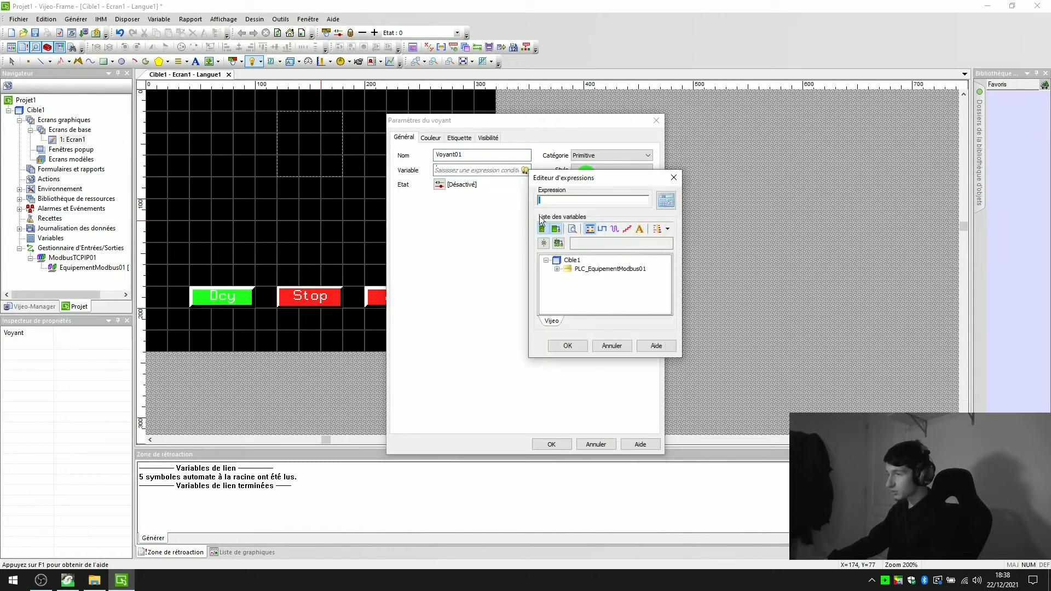
{"action": "left_click", "coordinate": [556, 268]}
{"action": "left_click", "coordinate": [602, 311]}
{"action": "left_click", "coordinate": [569, 345]}
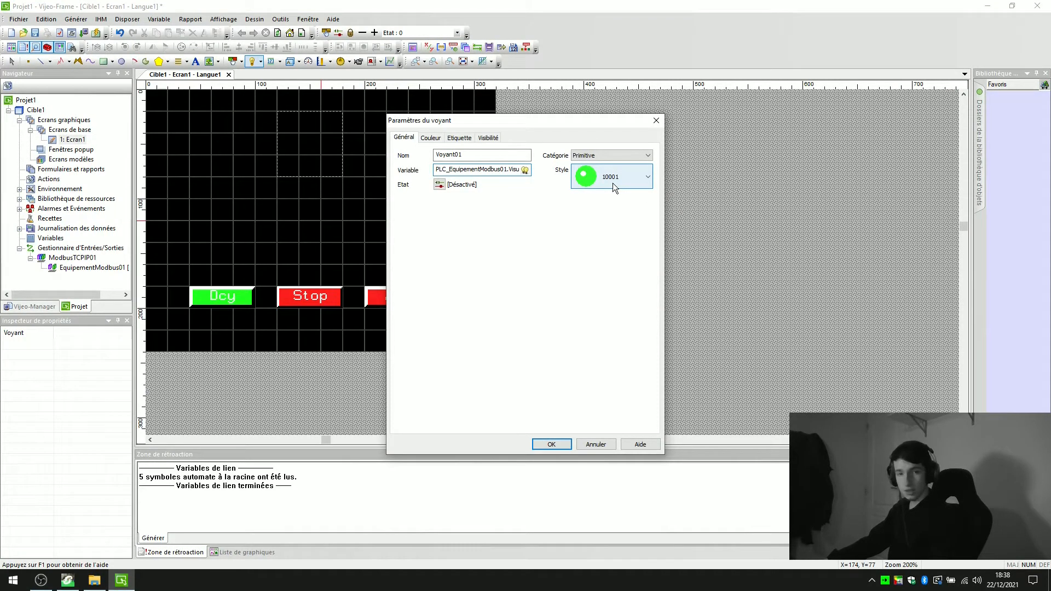
{"action": "left_click", "coordinate": [547, 443]}
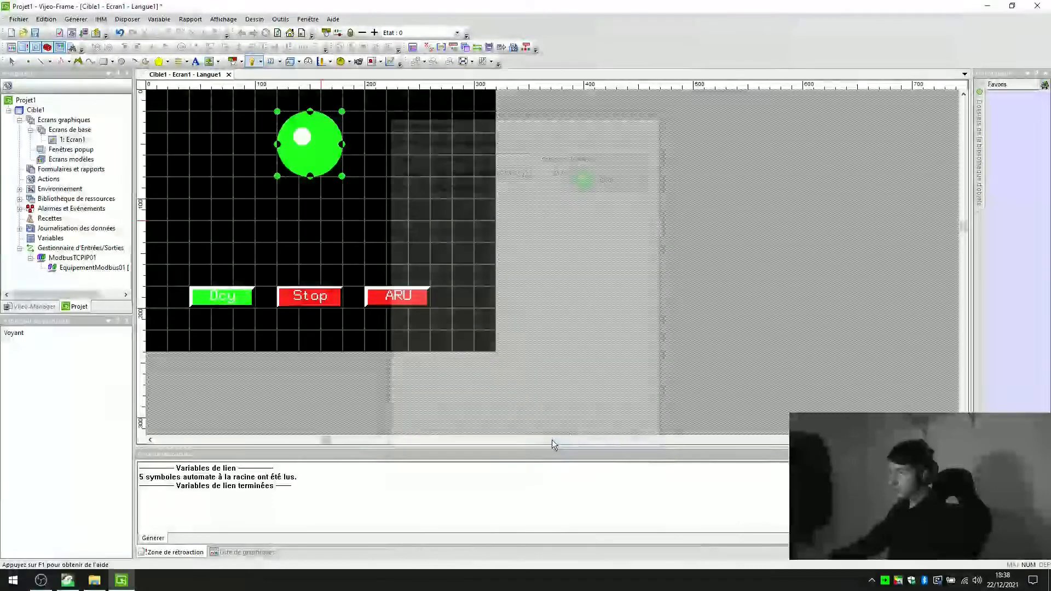
Step: Place a text about 60 x 20 pixels reading Voyant directly below the green indicator lamp
{"action": "left_click", "coordinate": [196, 62]}
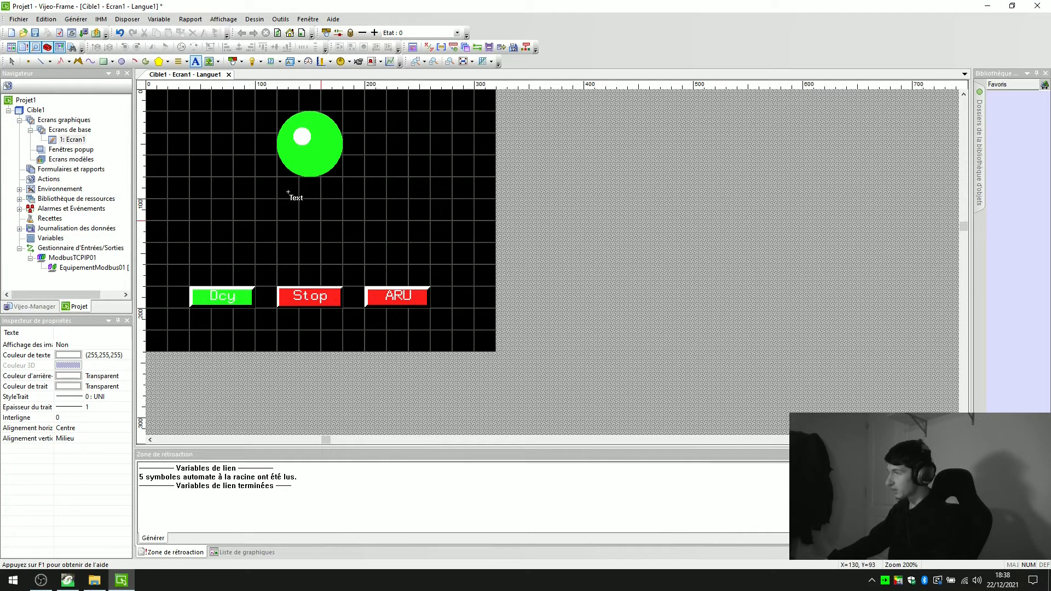
{"action": "left_click_drag", "start_coordinate": [278, 177], "coordinate": [343, 198]}
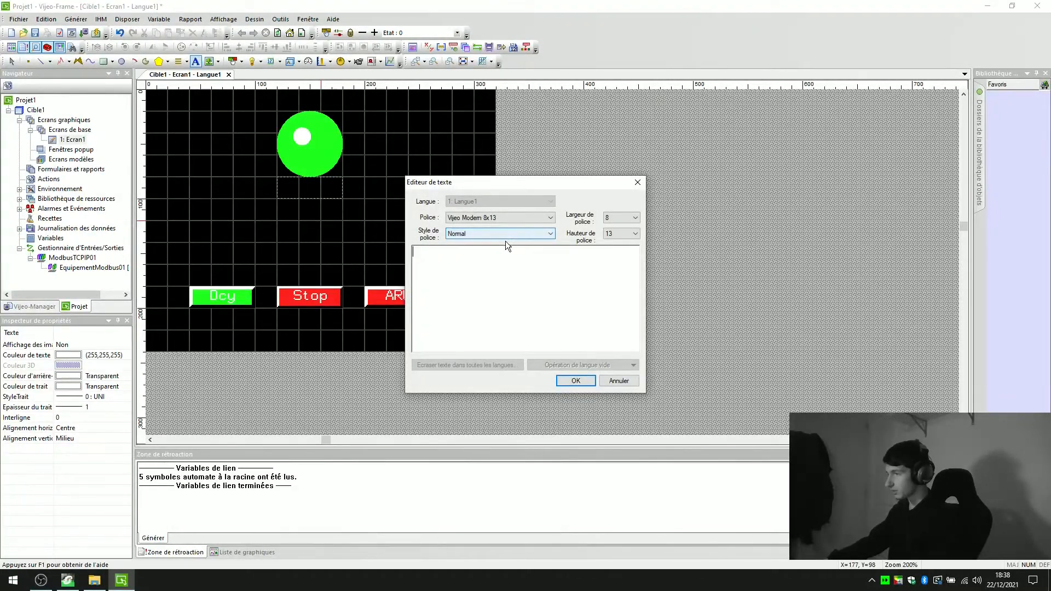
{"action": "type", "text": "V"}
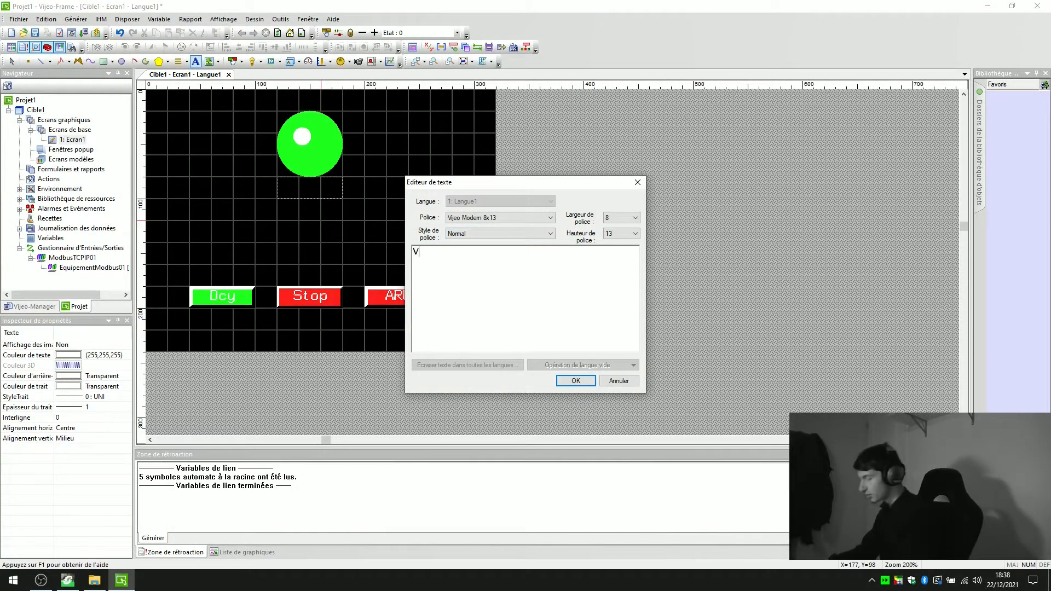
{"action": "type", "text": "oyant"}
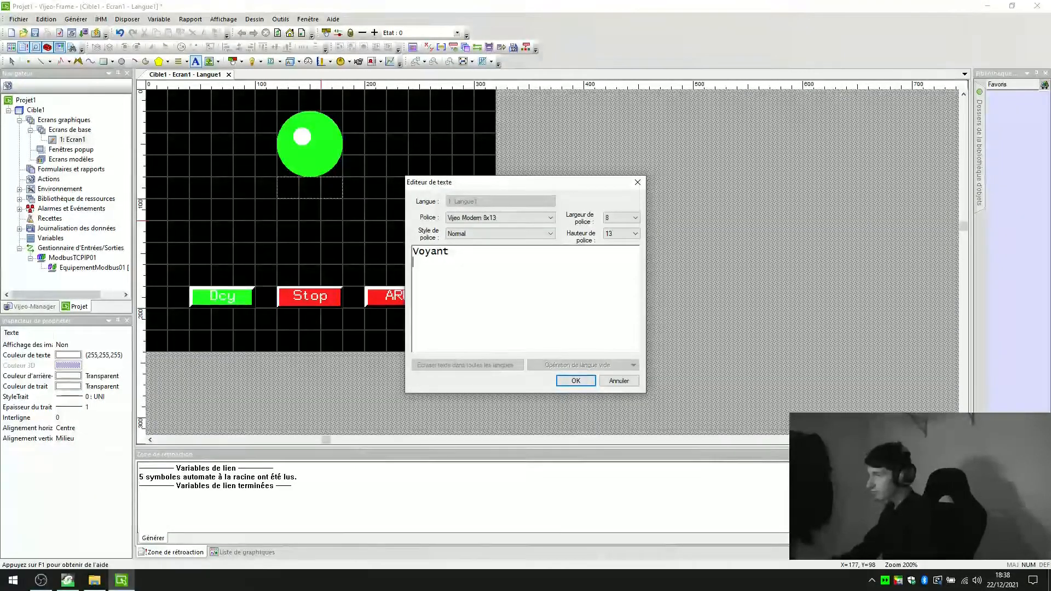
{"action": "key", "text": "Return"}
{"action": "left_click", "coordinate": [574, 380]}
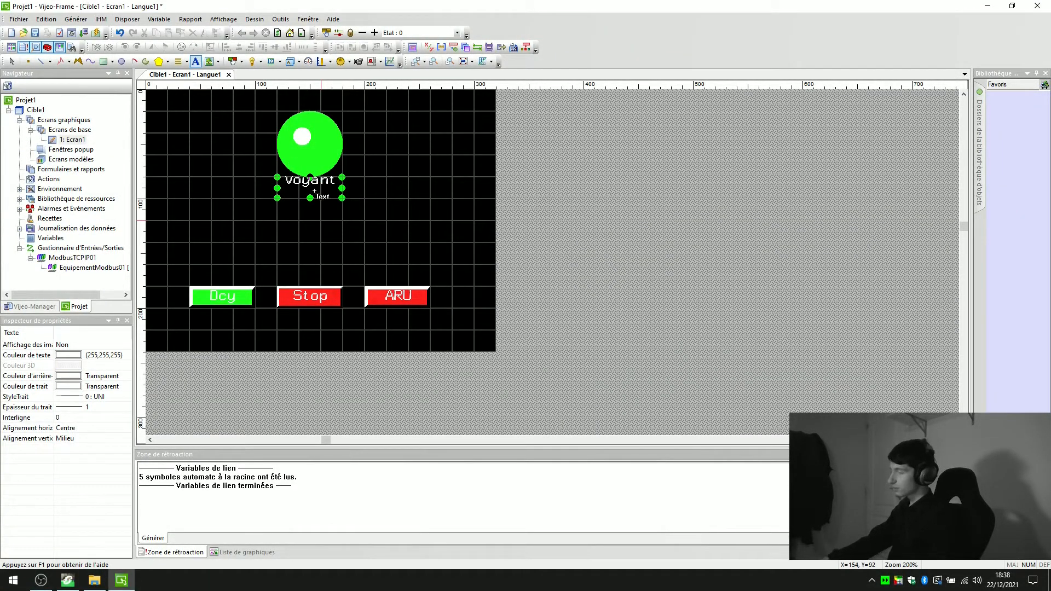
{"action": "double_click", "coordinate": [325, 192]}
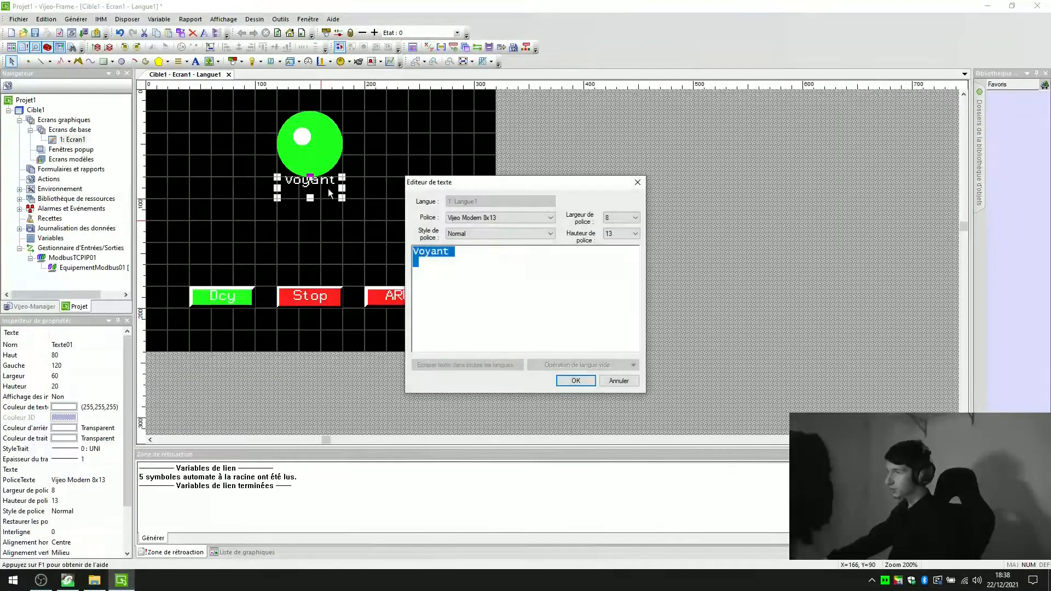
{"action": "left_click", "coordinate": [544, 238]}
{"action": "left_click", "coordinate": [543, 238]}
{"action": "left_click", "coordinate": [538, 218]}
{"action": "left_click", "coordinate": [539, 218]}
{"action": "left_click", "coordinate": [618, 218]}
{"action": "left_click", "coordinate": [619, 218]}
{"action": "left_click", "coordinate": [625, 235]}
{"action": "left_click", "coordinate": [625, 235]}
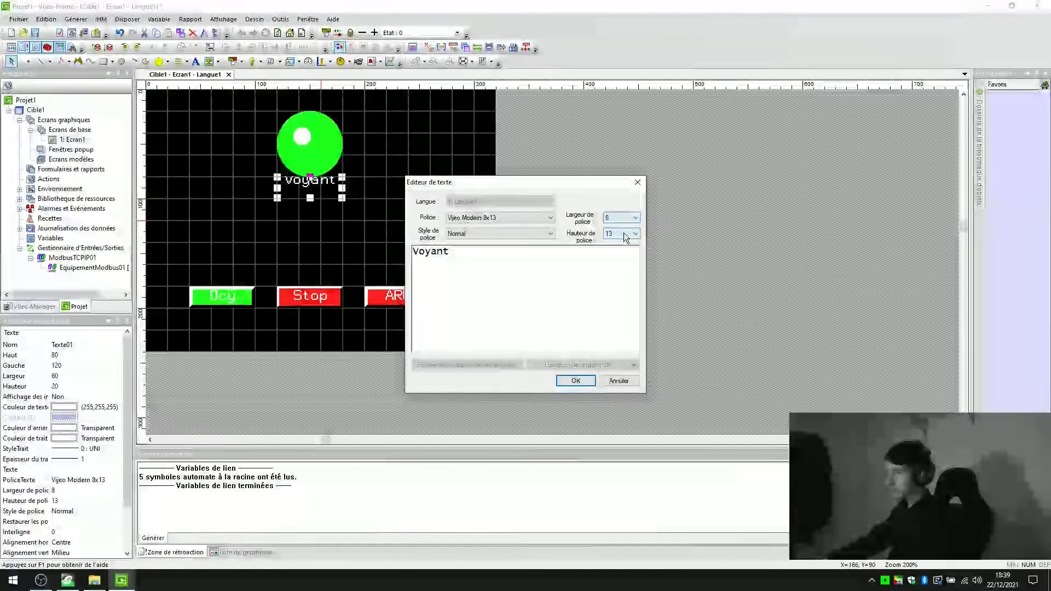
{"action": "left_click", "coordinate": [638, 182]}
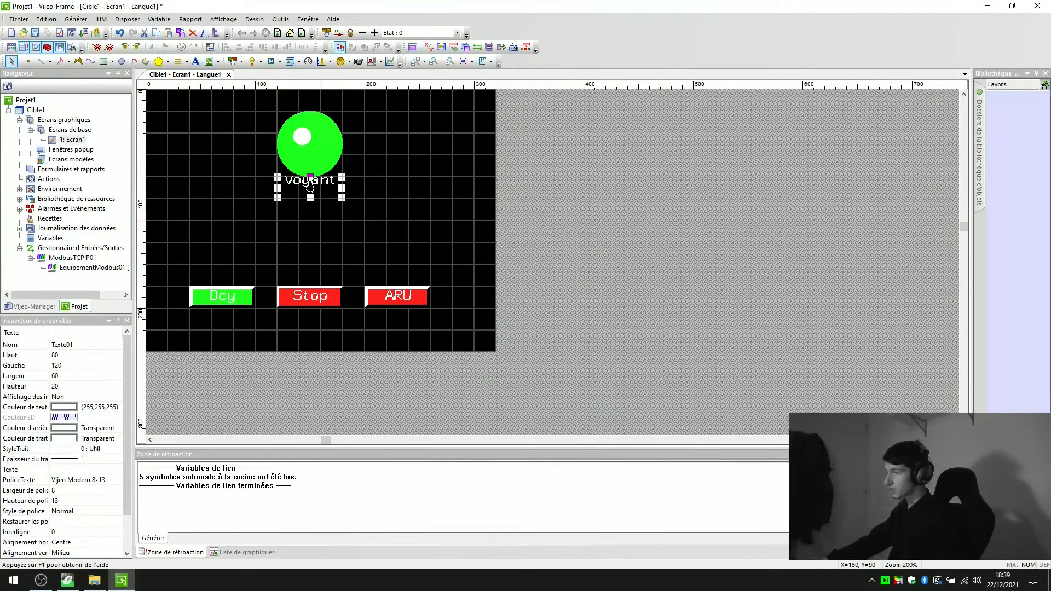
Step: Stretch the Voyant text box downward to a height of 40 pixels and deselect it
{"action": "left_click_drag", "start_coordinate": [310, 198], "coordinate": [313, 221]}
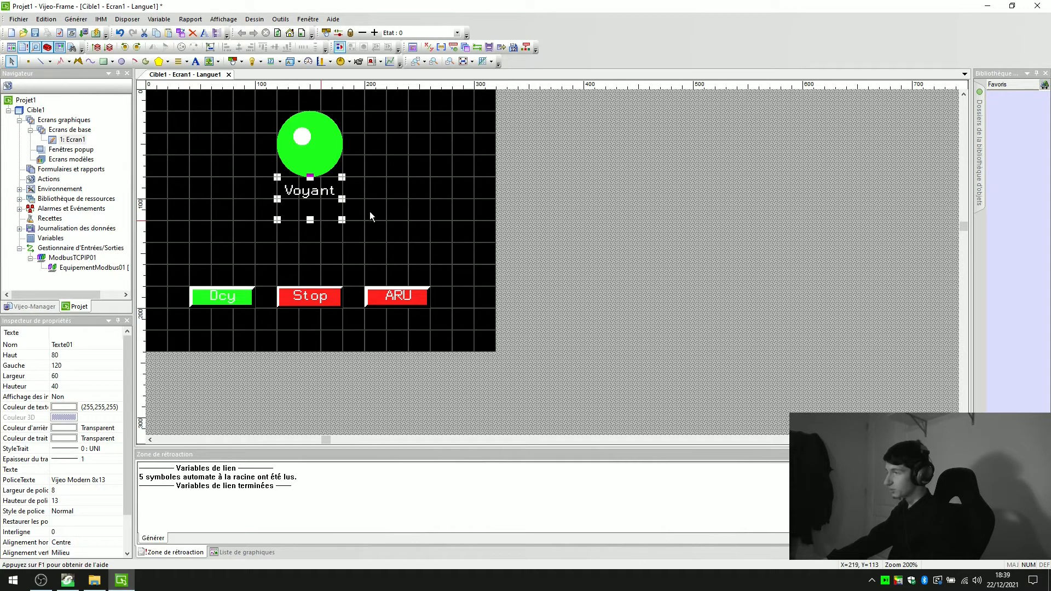
{"action": "left_click", "coordinate": [401, 212]}
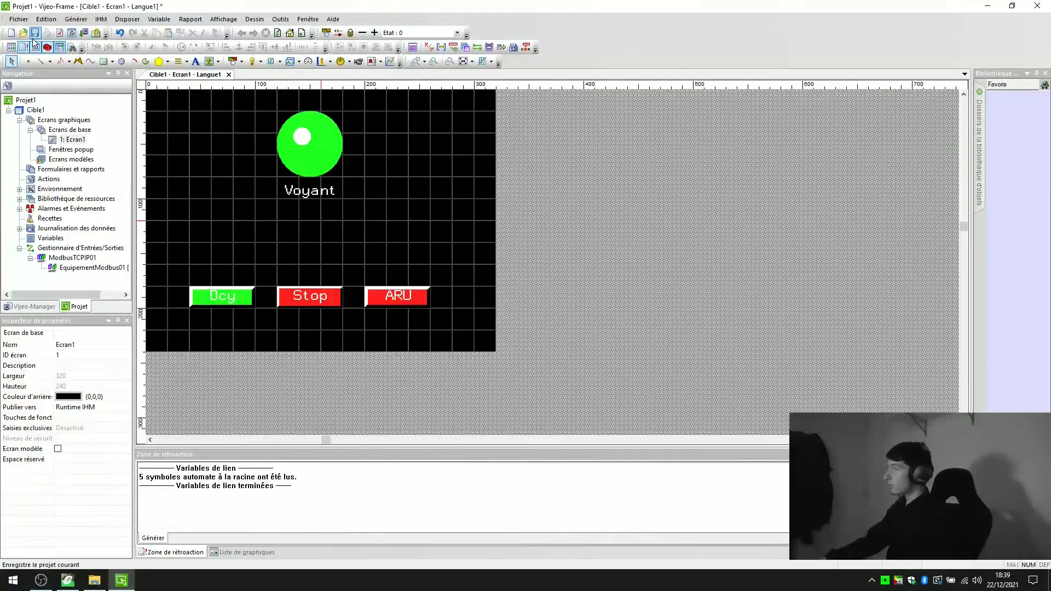
Step: Restore Vijeo-Frame to a smaller window, switch to EcoStruxure Control Expert and connect to the simulated PLC
{"action": "double_click", "coordinate": [241, 8]}
{"action": "left_click_drag", "start_coordinate": [347, 28], "coordinate": [533, 57]}
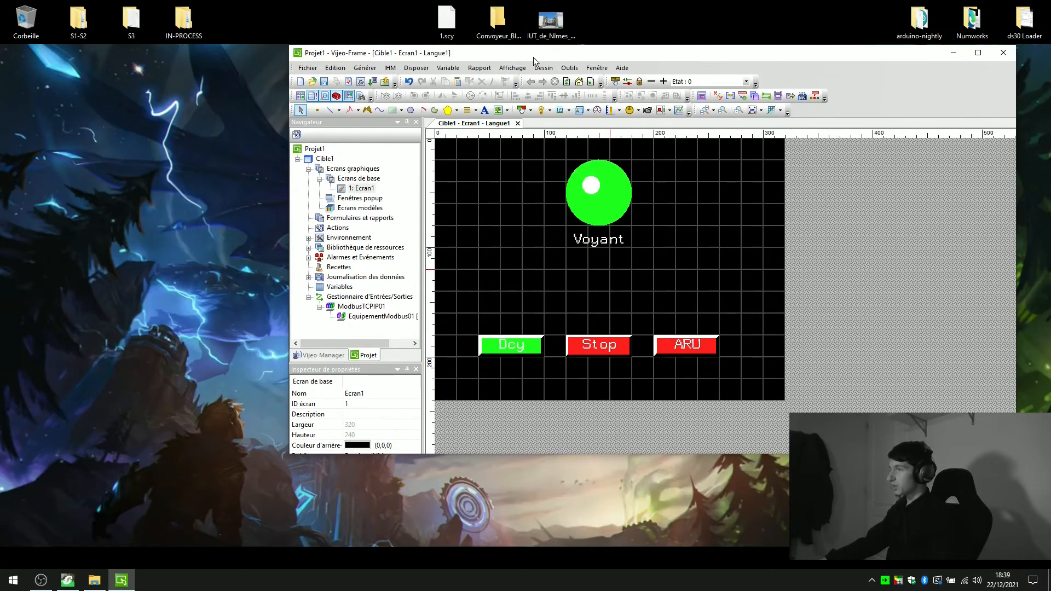
{"action": "left_click", "coordinate": [65, 580]}
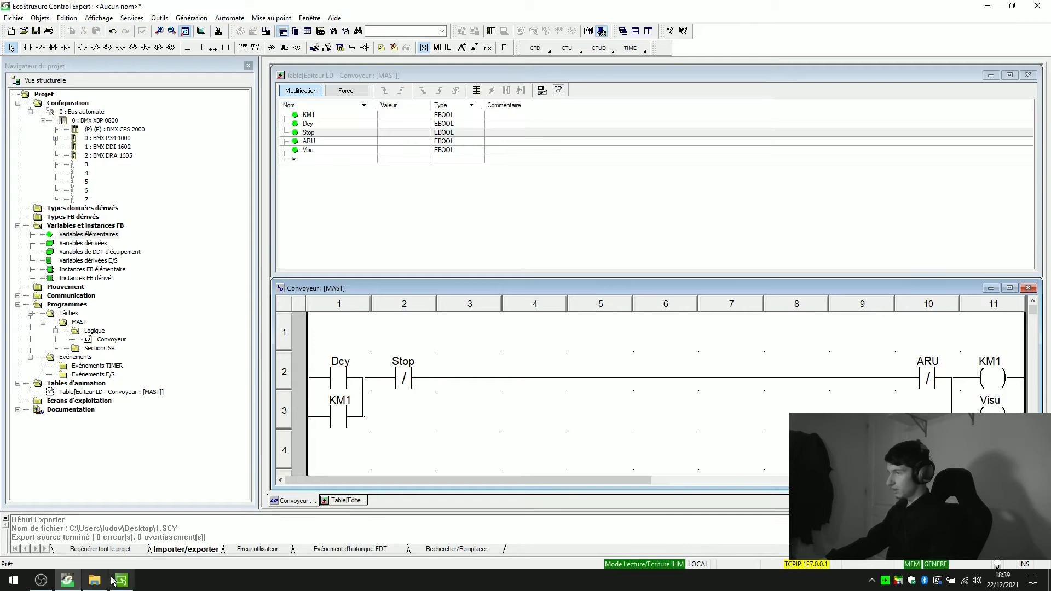
{"action": "left_click", "coordinate": [240, 20]}
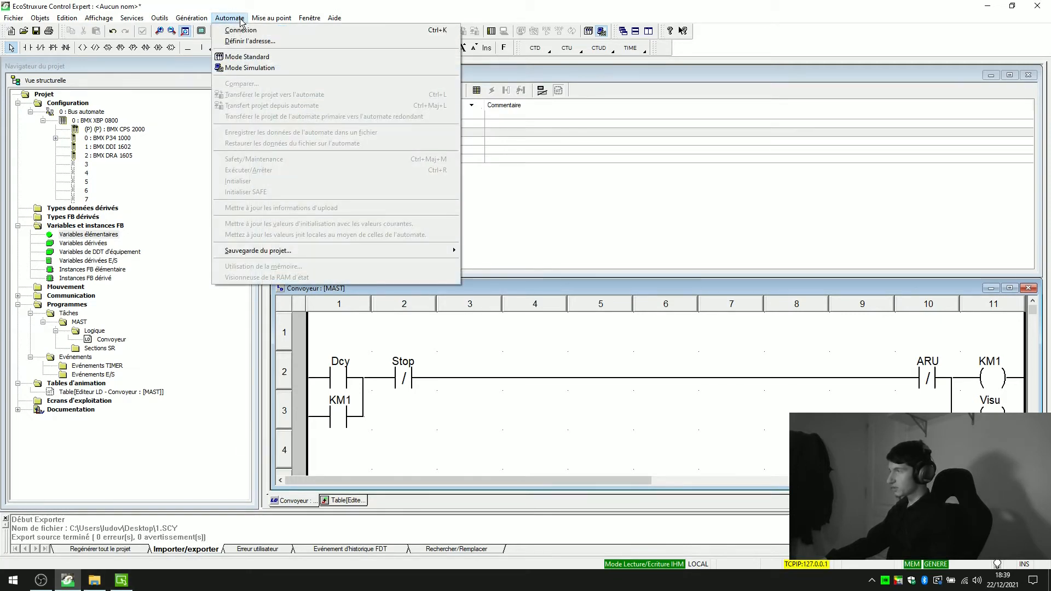
{"action": "left_click", "coordinate": [241, 30]}
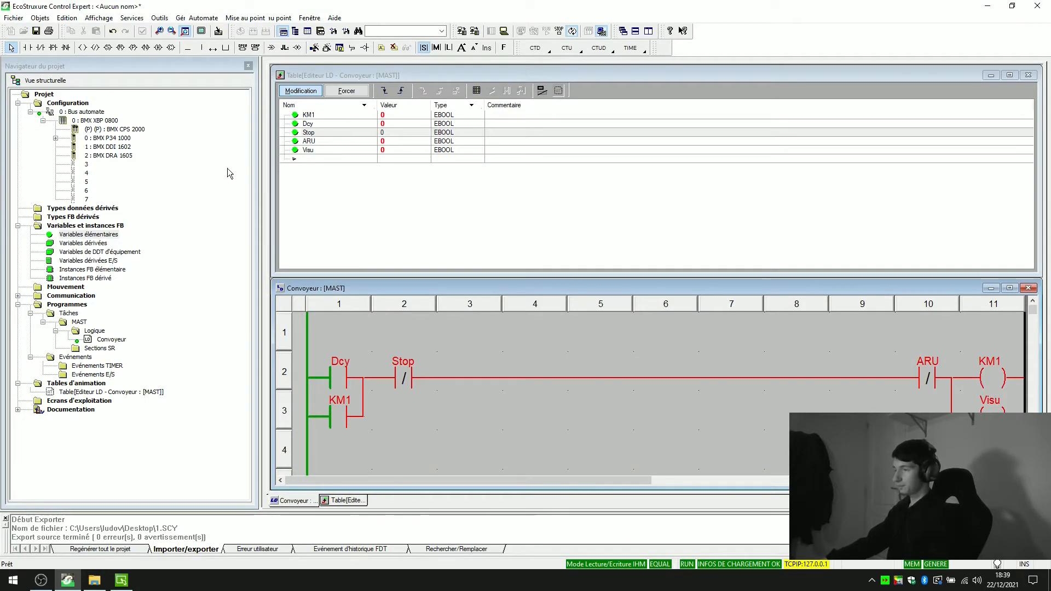
Step: Switch to Vijeo-Frame, try to start the simulation of Cible1 and examine the validation errors
{"action": "left_click", "coordinate": [122, 581]}
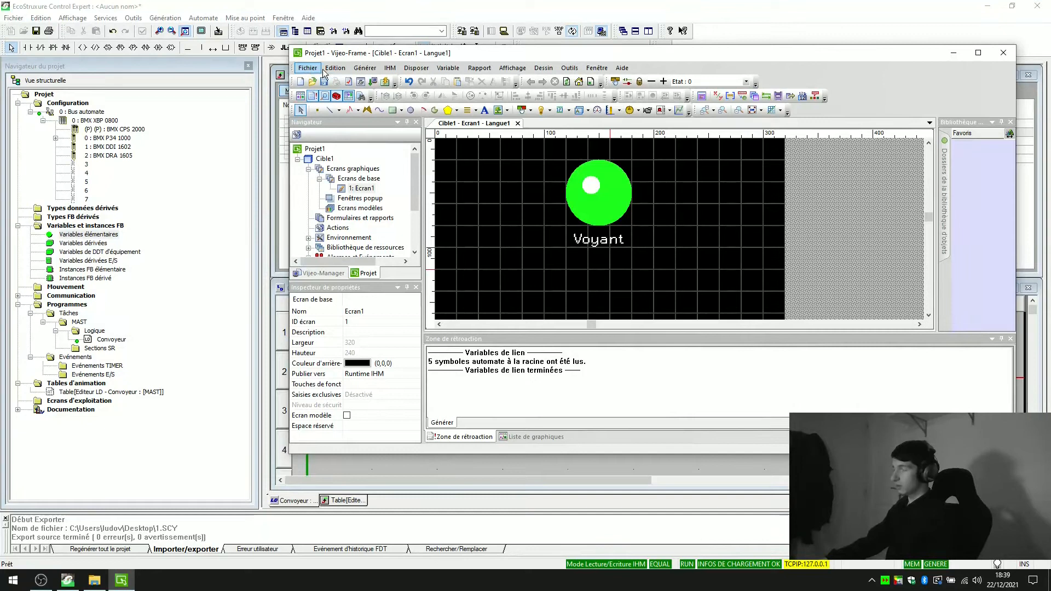
{"action": "left_click", "coordinate": [385, 81]}
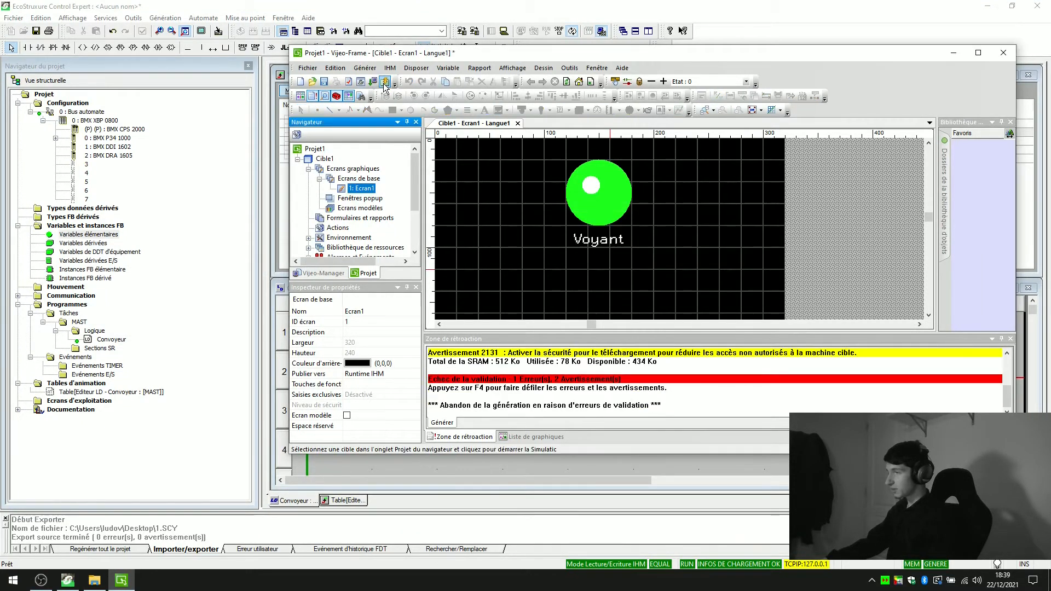
{"action": "scroll", "coordinate": [616, 381], "scroll_direction": "up", "scroll_amount": 2}
{"action": "scroll", "coordinate": [616, 381], "scroll_direction": "up", "scroll_amount": 1}
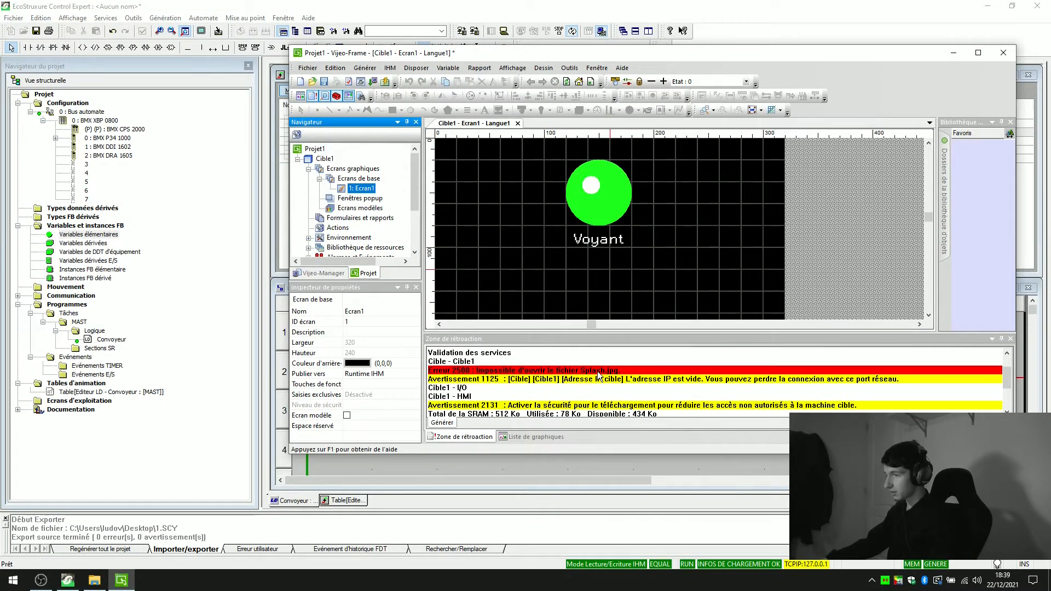
Step: Disable Cible1's start-up screen option that uses Splash.jpg and relaunch the simulation
{"action": "double_click", "coordinate": [599, 372]}
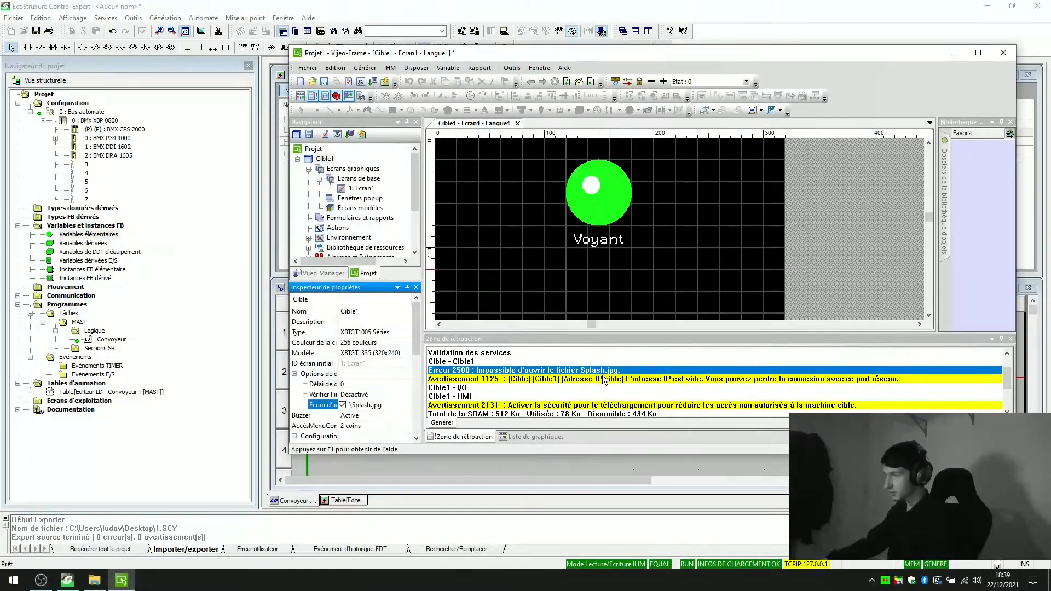
{"action": "scroll", "coordinate": [596, 380], "scroll_direction": "up", "scroll_amount": 1}
{"action": "scroll", "coordinate": [592, 385], "scroll_direction": "down", "scroll_amount": 1}
{"action": "left_click", "coordinate": [350, 406]}
{"action": "left_click", "coordinate": [342, 405]}
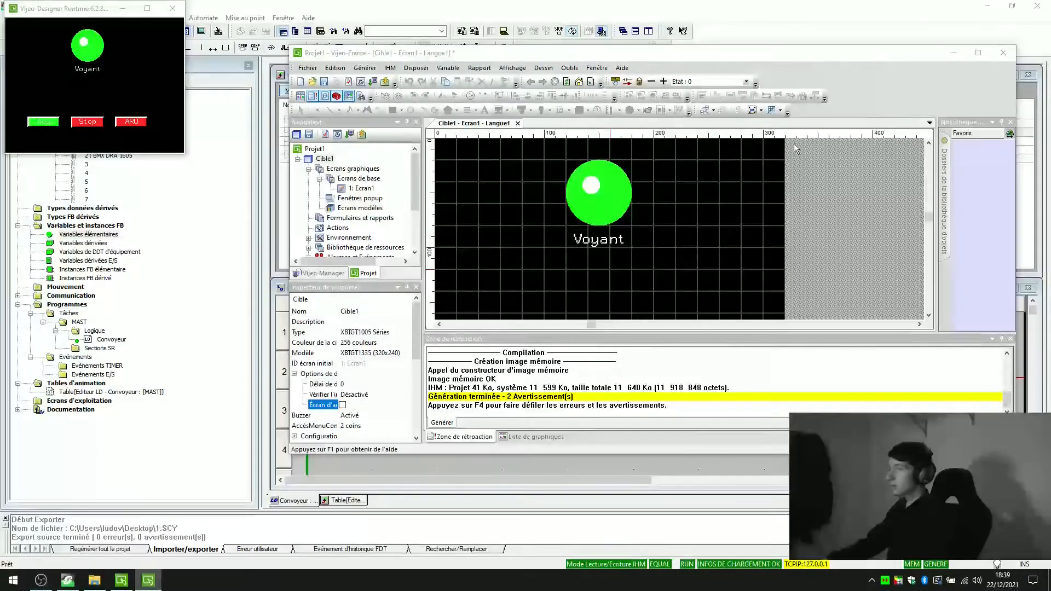
Step: Minimise Vijeo-Frame, place the runtime window over Control Expert and test the Dcy, Stop and ARU switches against the live ladder
{"action": "left_click", "coordinate": [954, 50]}
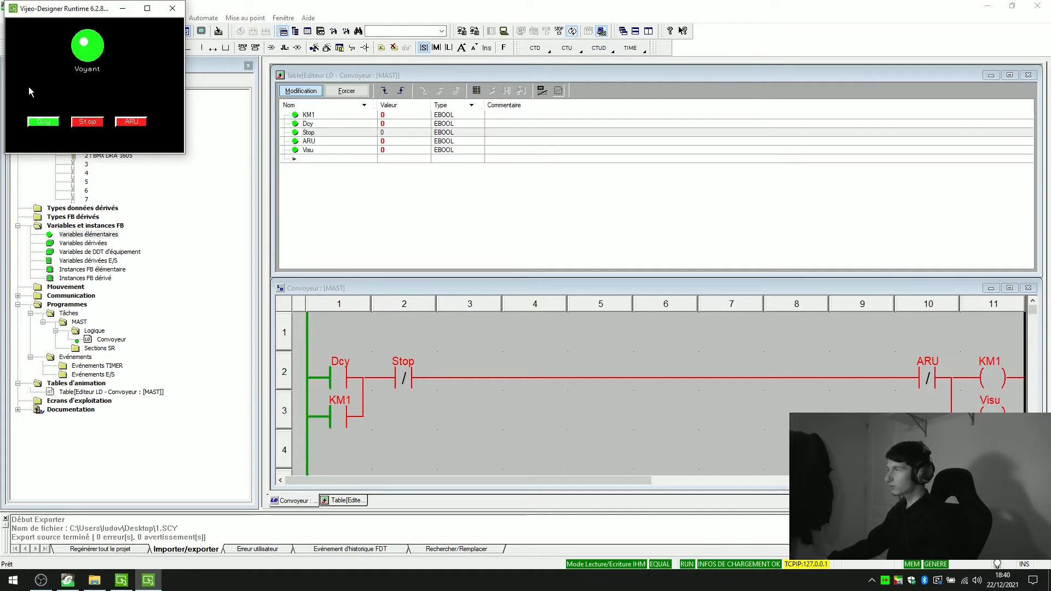
{"action": "left_click_drag", "start_coordinate": [57, 13], "coordinate": [134, 69]}
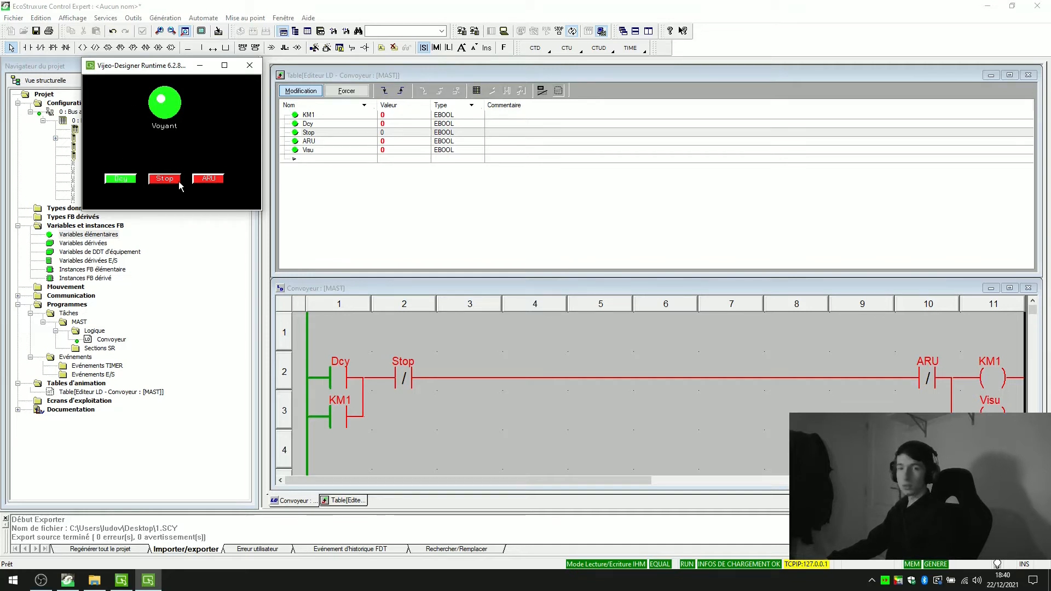
{"action": "left_click", "coordinate": [123, 182]}
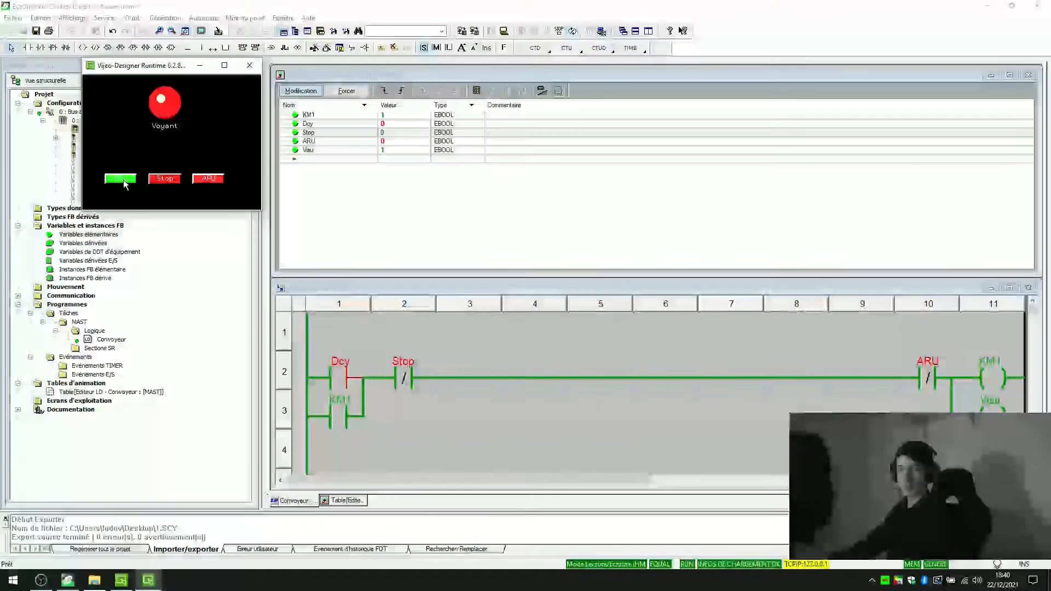
{"action": "left_click", "coordinate": [171, 182]}
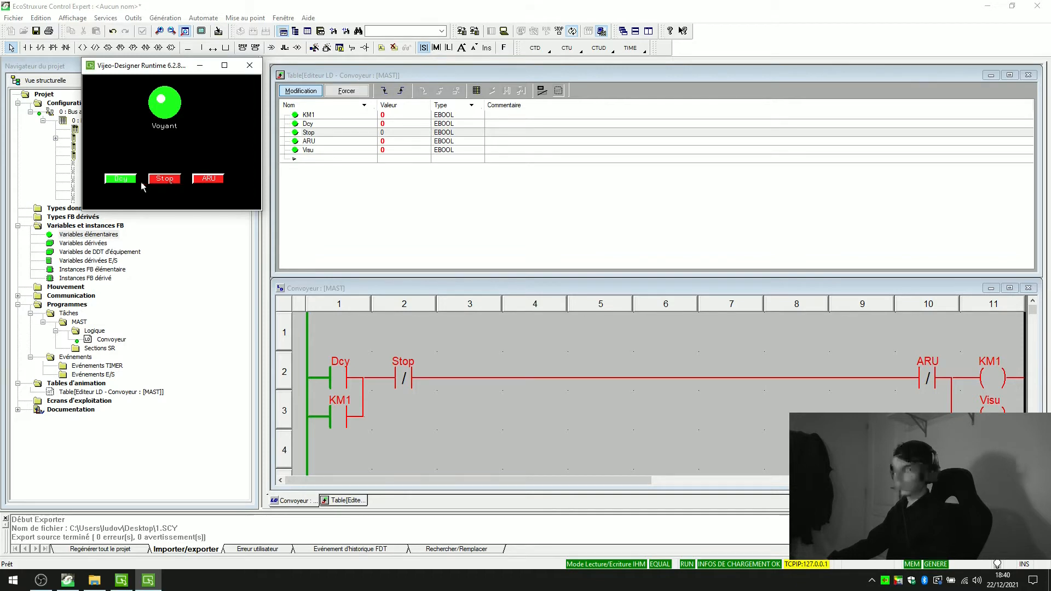
{"action": "left_click", "coordinate": [208, 181]}
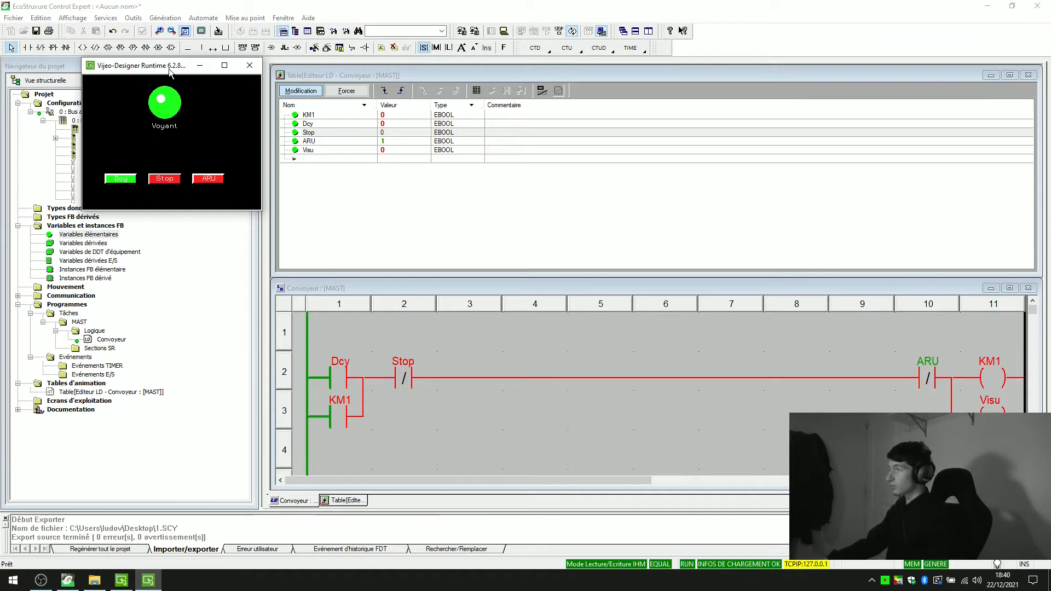
{"action": "left_click_drag", "start_coordinate": [162, 69], "coordinate": [137, 94]}
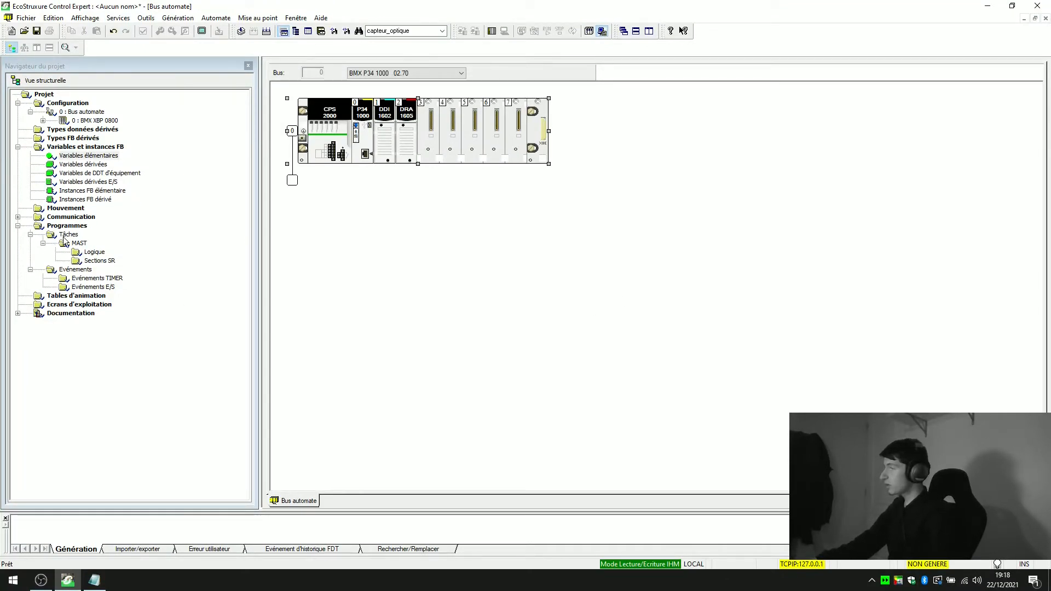
Step: Create a new structured text (ST) section named Bloqueur under the Logique folder of the MAST task
{"action": "left_click", "coordinate": [86, 253]}
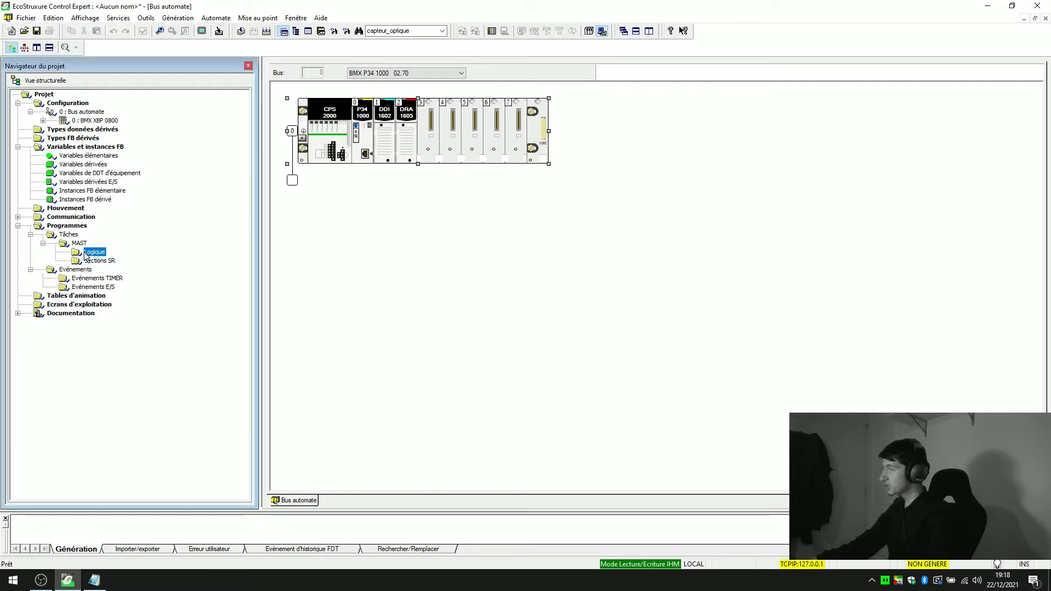
{"action": "right_click", "coordinate": [86, 253]}
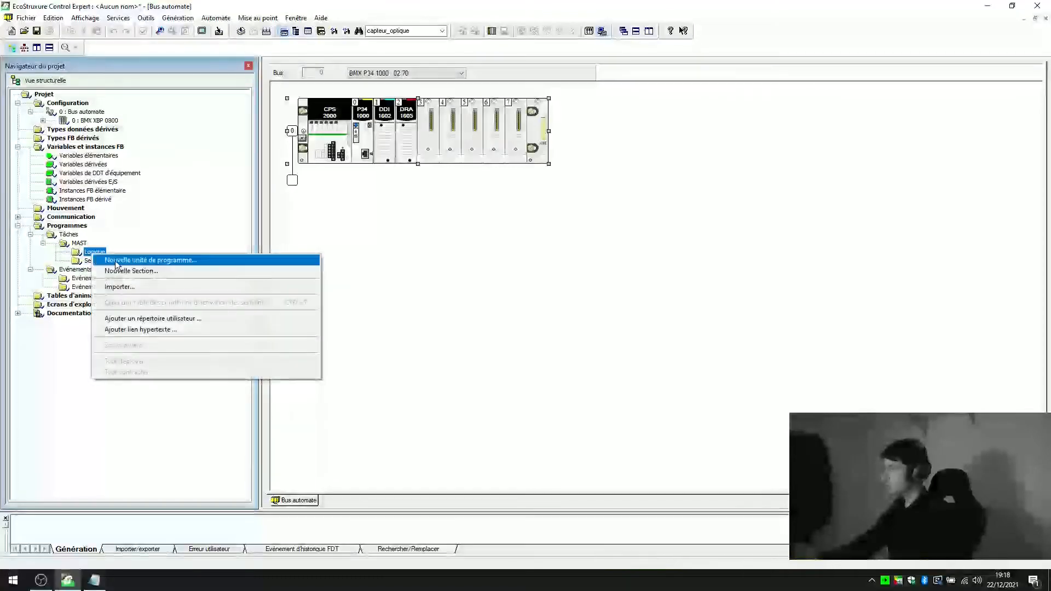
{"action": "left_click", "coordinate": [140, 271]}
{"action": "left_click", "coordinate": [452, 285]}
{"action": "left_click", "coordinate": [439, 297]}
{"action": "left_click", "coordinate": [447, 264]}
{"action": "type", "text": "Bloqueur"}
{"action": "key", "text": "Return"}
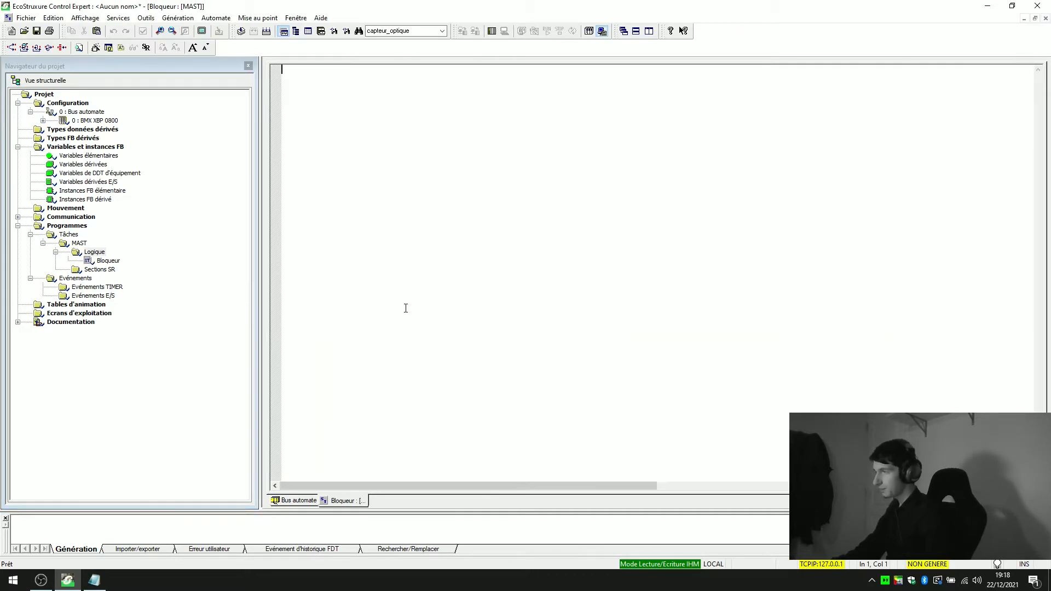
Step: Start a CTU function block call, assigning capteur_optique to input CU and nv_carton to reset input R
{"action": "left_click", "coordinate": [95, 49]}
{"action": "type", "text": "CTU"}
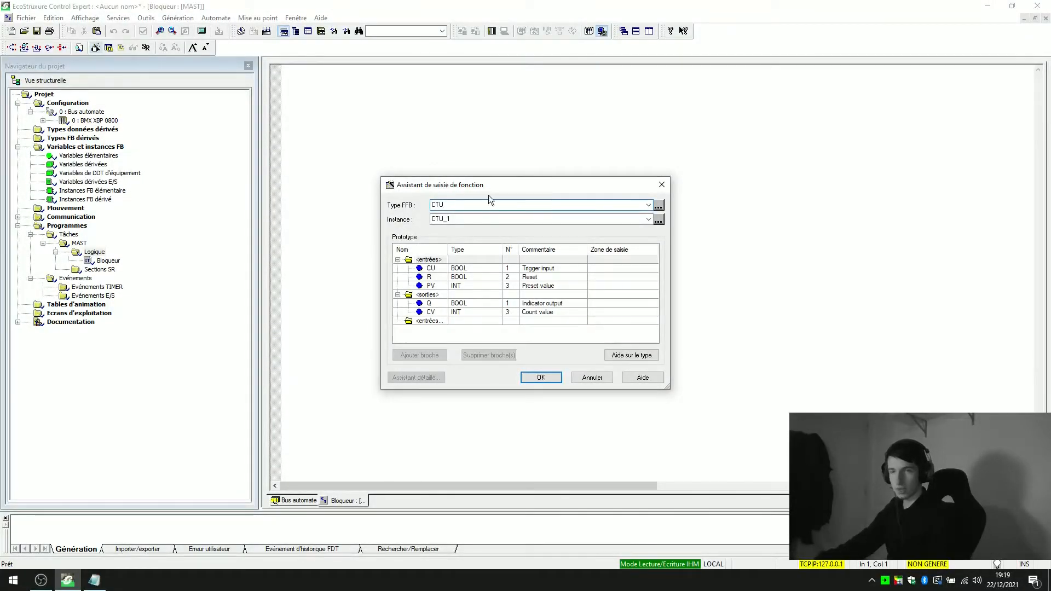
{"action": "left_click", "coordinate": [594, 269]}
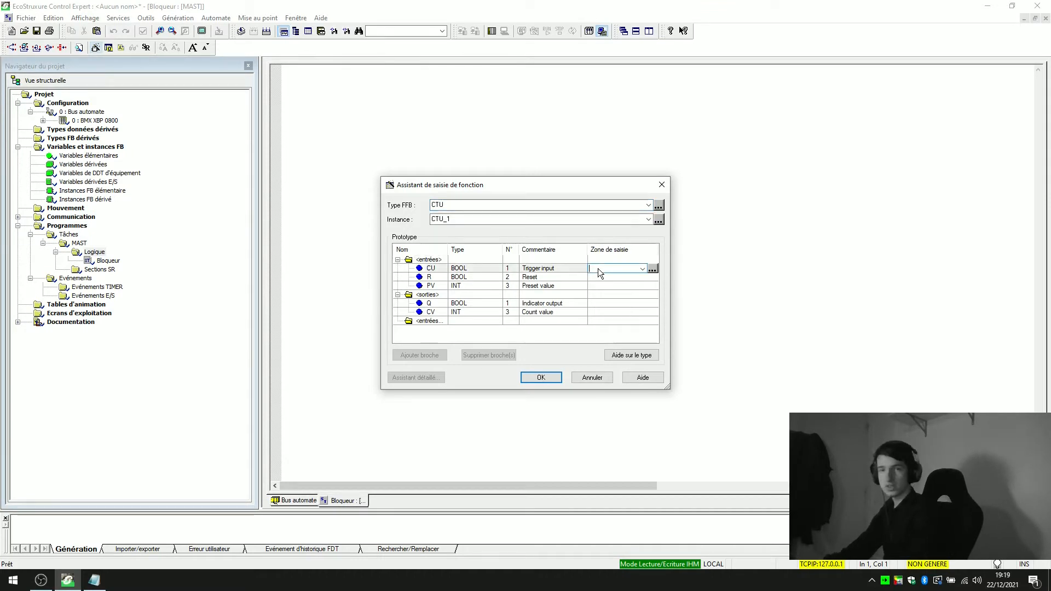
{"action": "type", "text": "cateu"}
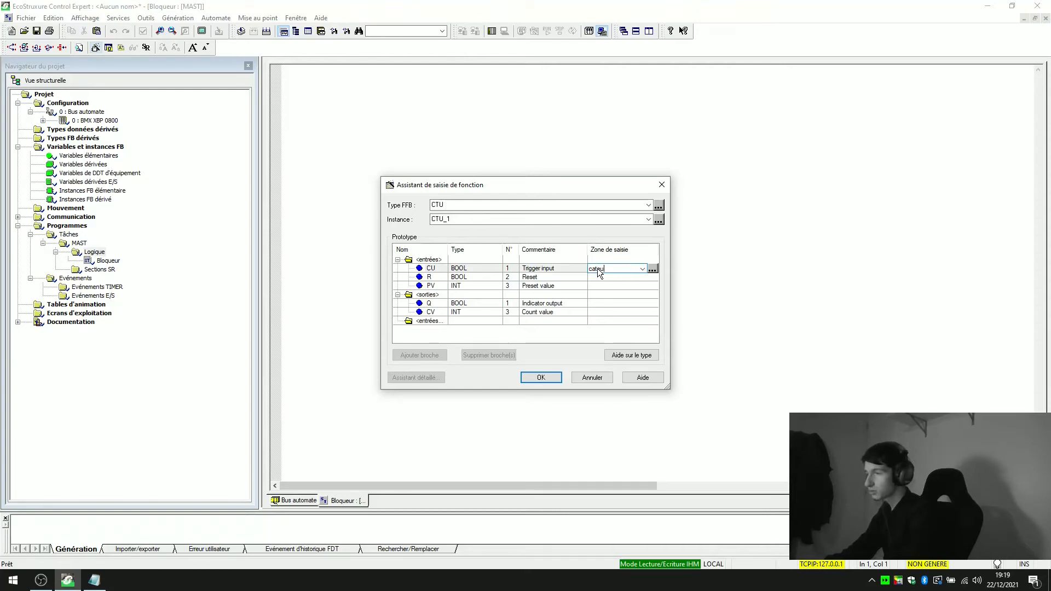
{"action": "type", "text": "teur"}
{"action": "left_click", "coordinate": [607, 278]}
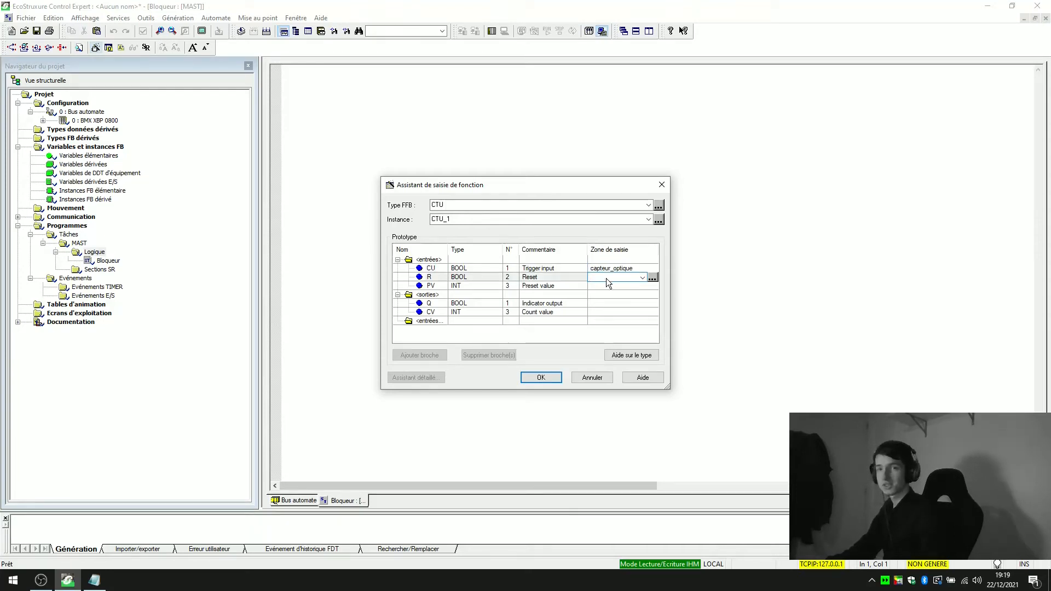
{"action": "type", "text": "nv_carton"}
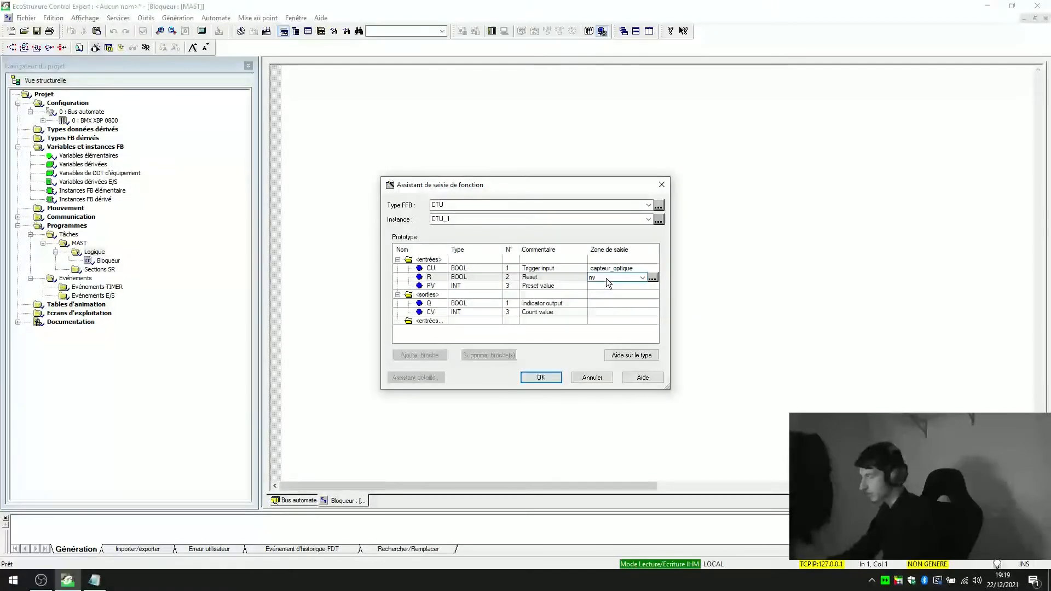
{"action": "key", "text": "Return"}
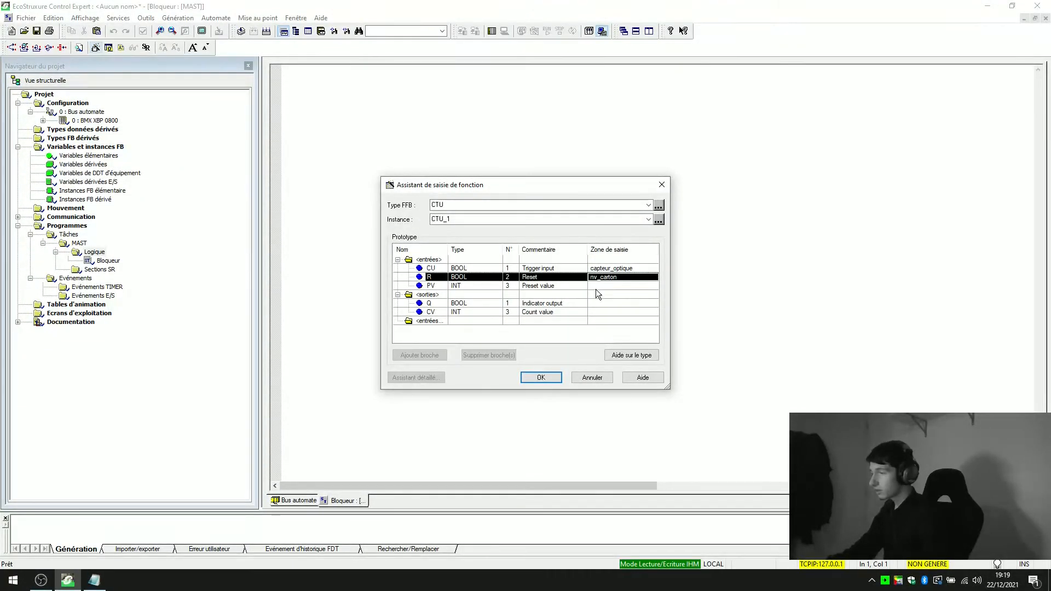
Step: Assign consigne_operateur to PV, bloqueur to Q and nb_boites to CV, and insert the CTU_1 call in the section
{"action": "left_click", "coordinate": [603, 286]}
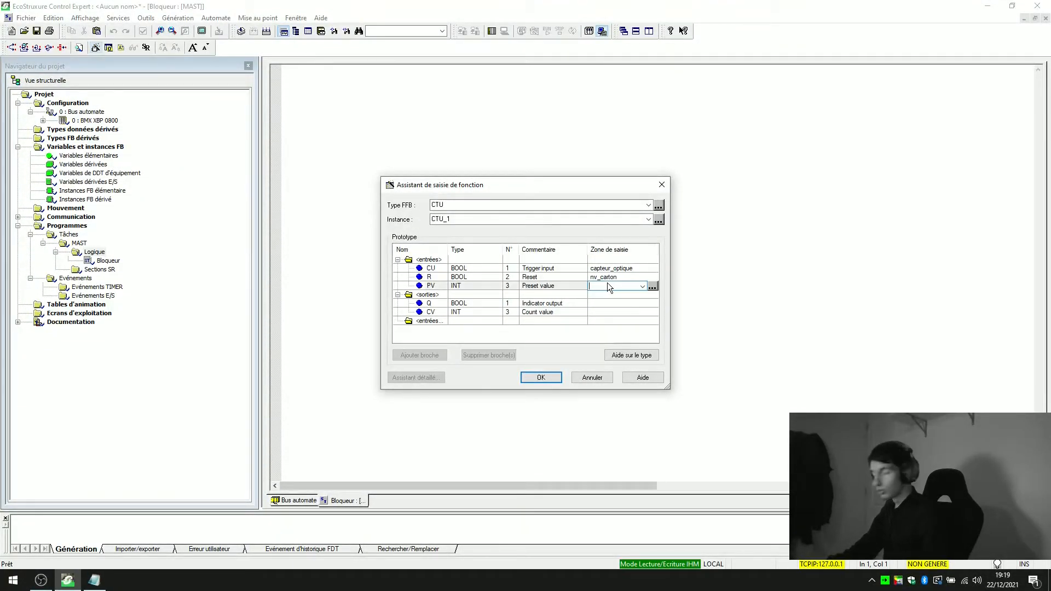
{"action": "type", "text": "cons"}
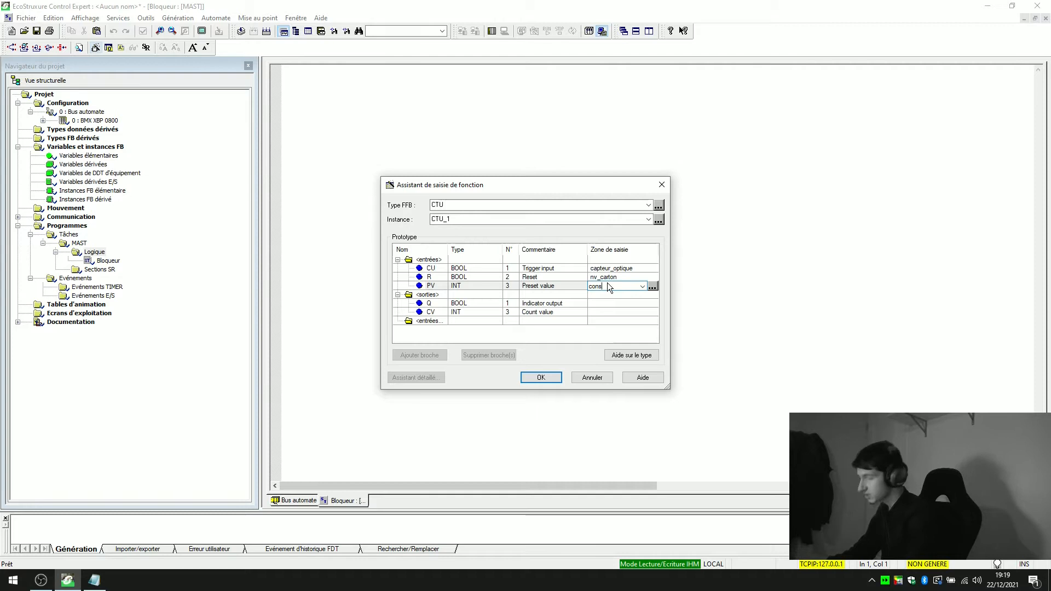
{"action": "type", "text": "igne_operateur"}
{"action": "left_click", "coordinate": [612, 303]}
{"action": "type", "text": "bloqueur"}
{"action": "key", "text": "Return"}
{"action": "left_click", "coordinate": [605, 314]}
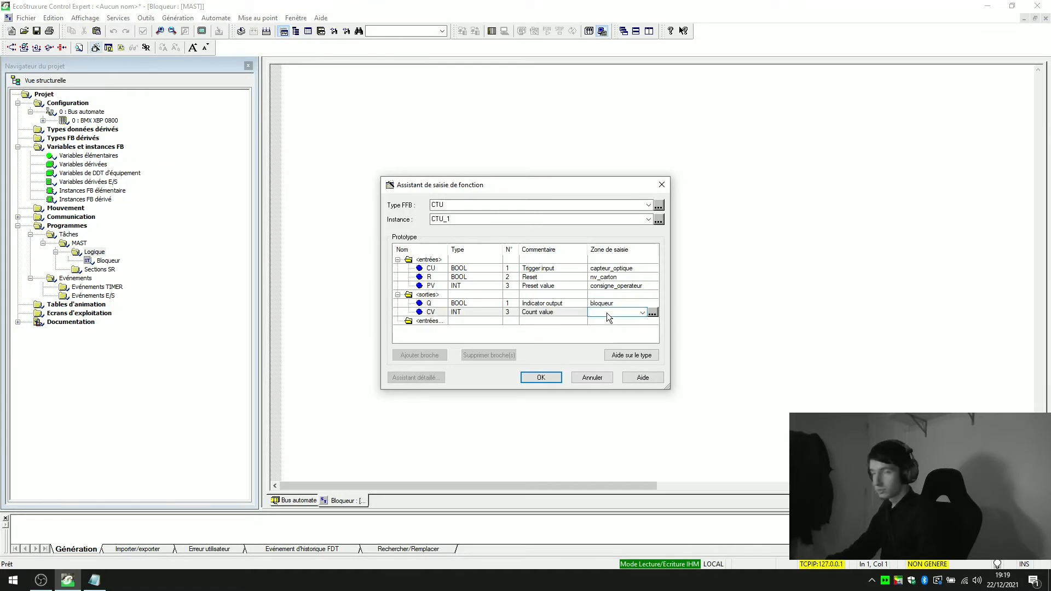
{"action": "type", "text": "nb_boites"}
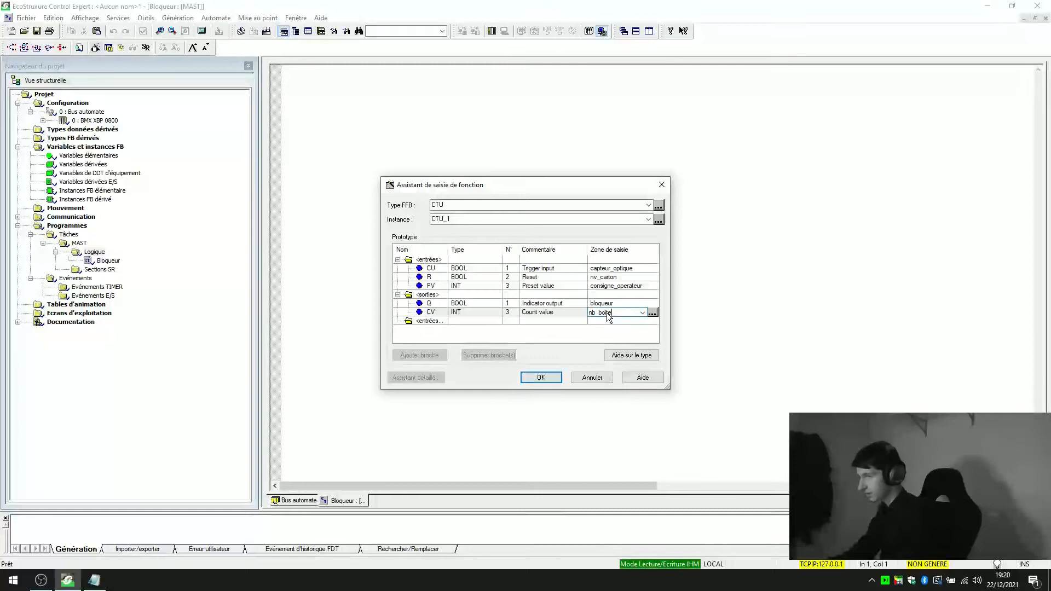
{"action": "key", "text": "Return"}
{"action": "left_click", "coordinate": [541, 378]}
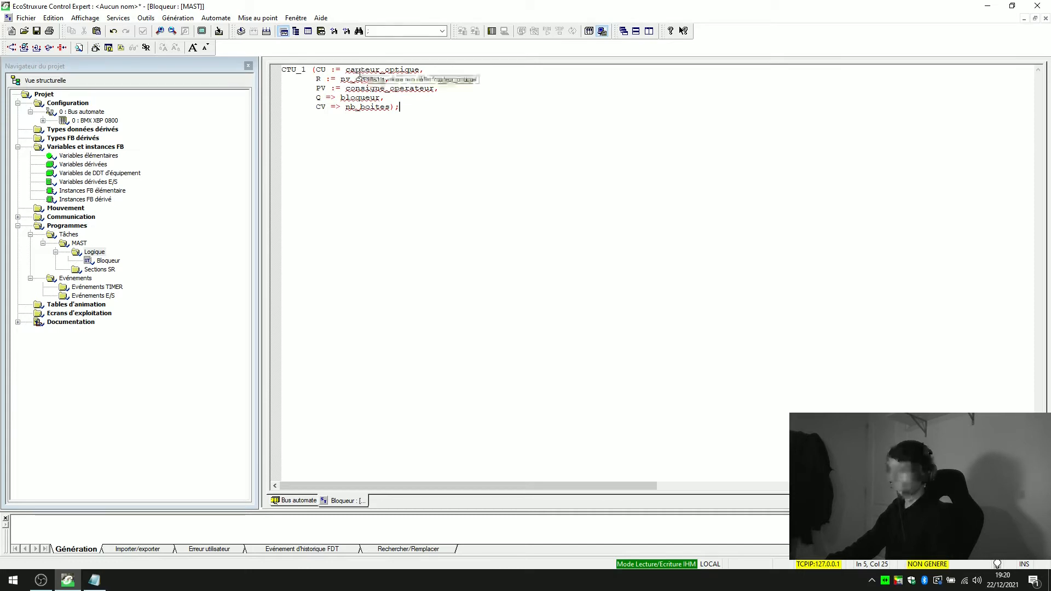
Step: Create the variable capteur_optique used in the CTU_1 call as type EBOOL at address %M10
{"action": "right_click", "coordinate": [389, 72]}
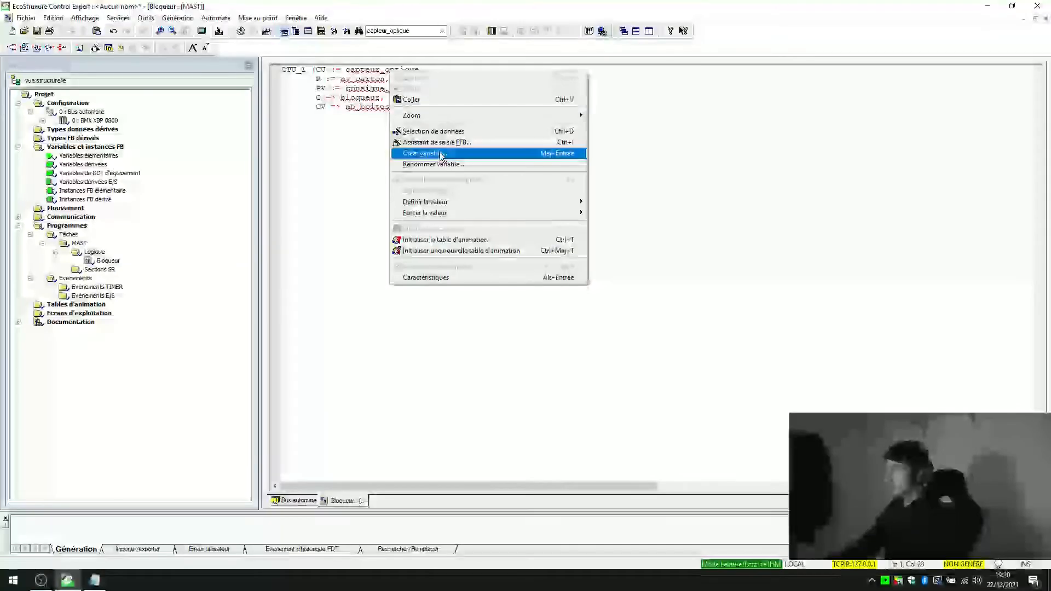
{"action": "right_click", "coordinate": [376, 71]}
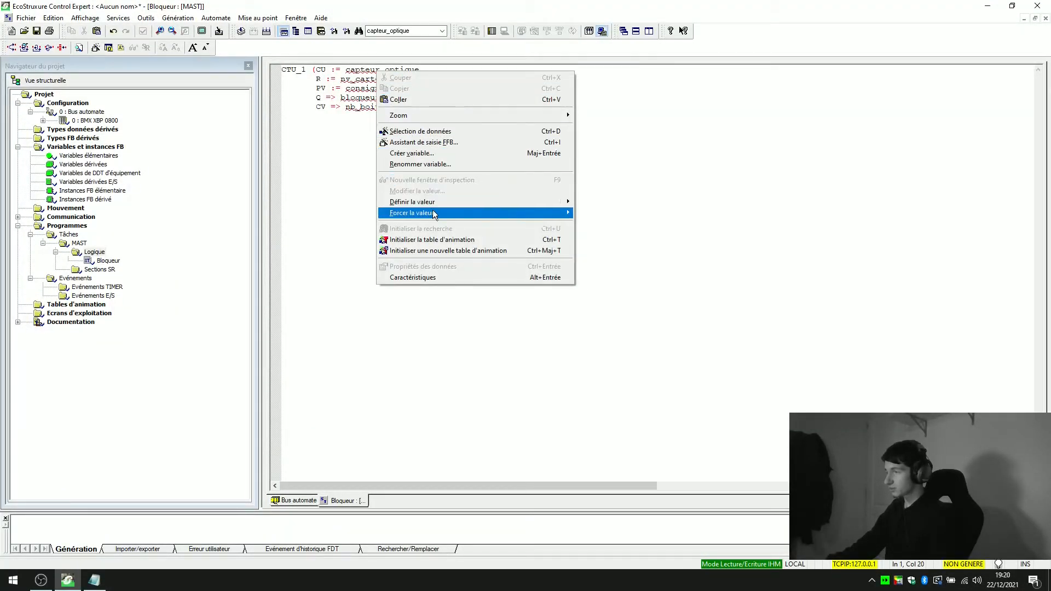
{"action": "left_click", "coordinate": [441, 155]}
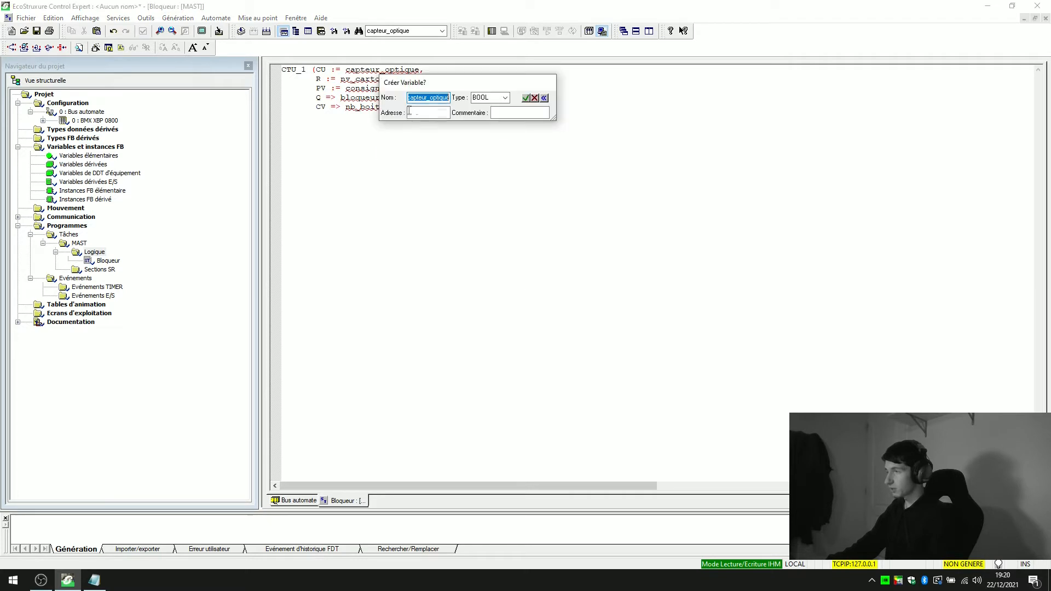
{"action": "left_click", "coordinate": [504, 97]}
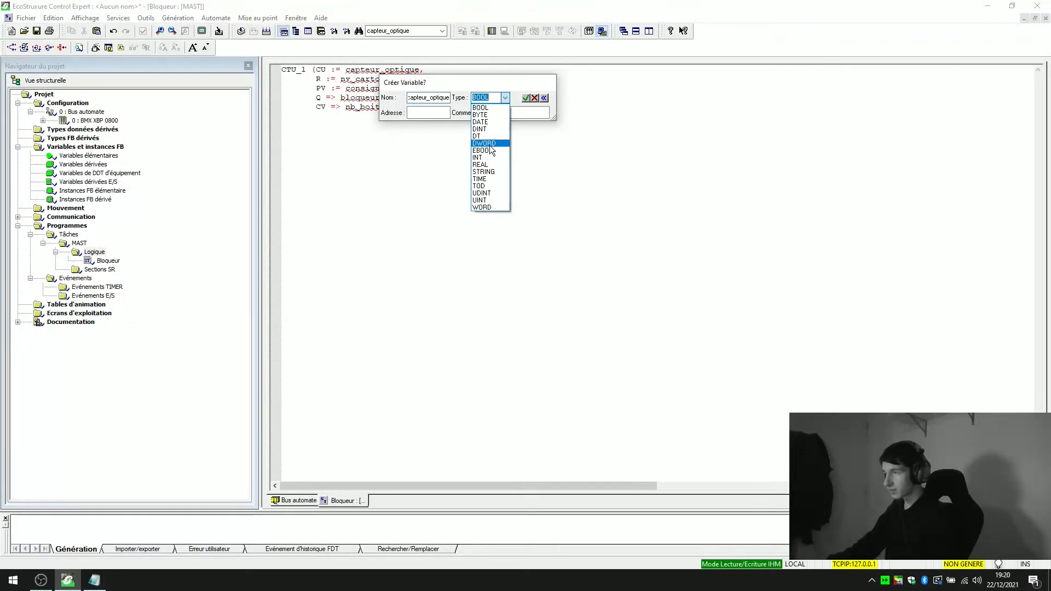
{"action": "left_click", "coordinate": [490, 149]}
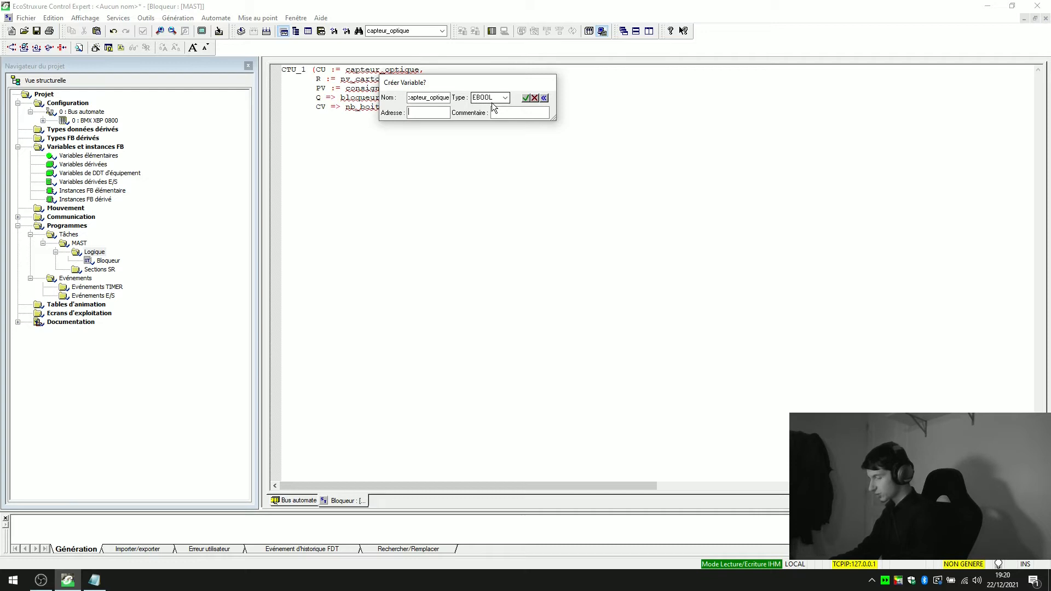
{"action": "type", "text": "%M10"}
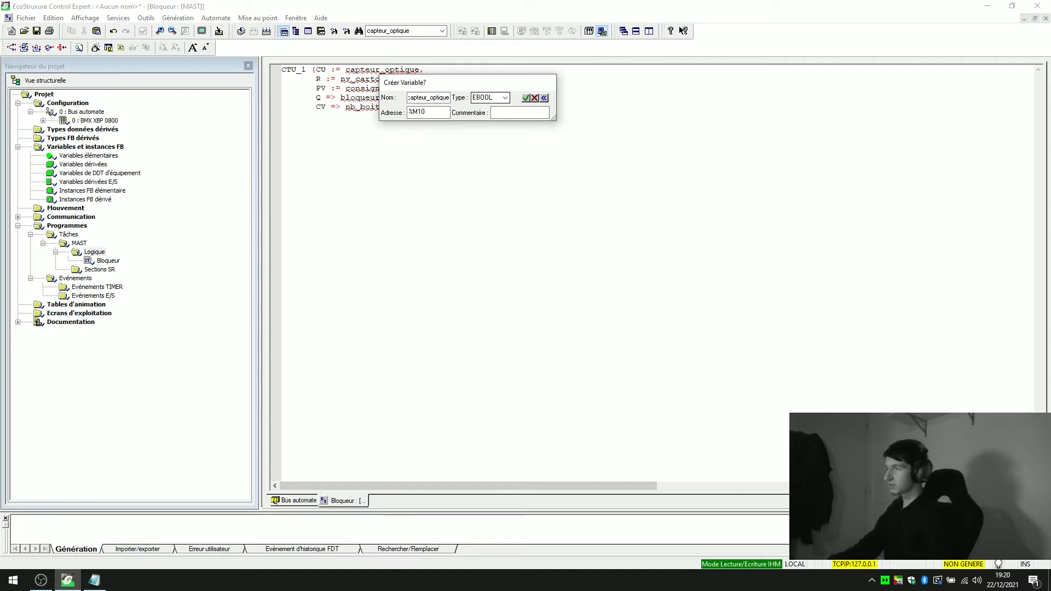
{"action": "left_click", "coordinate": [526, 97]}
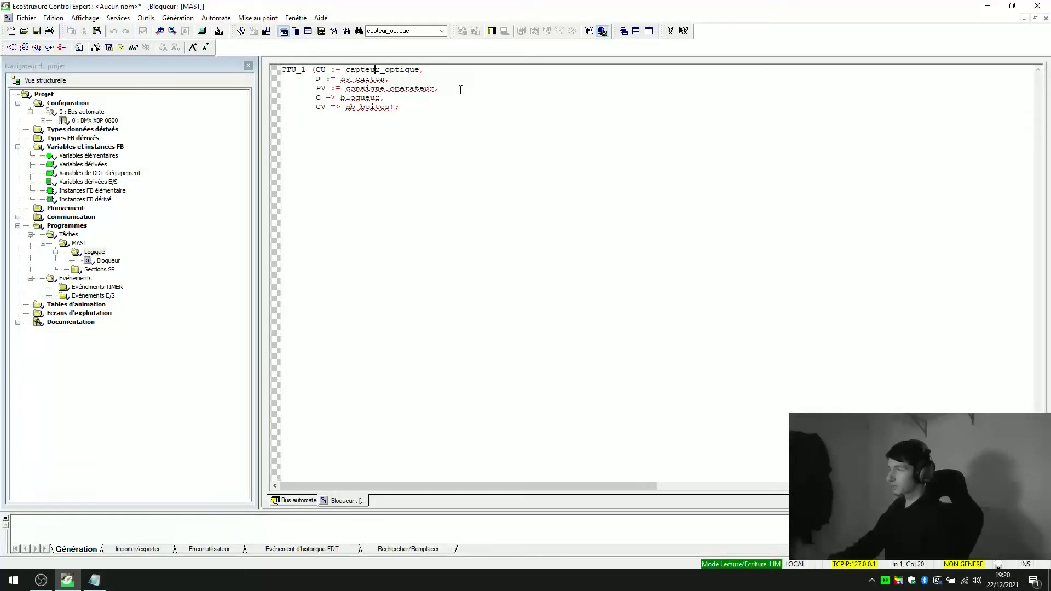
Step: Create the variable nv_carton from the reset input R as type EBOOL at address %M11
{"action": "right_click", "coordinate": [360, 80]}
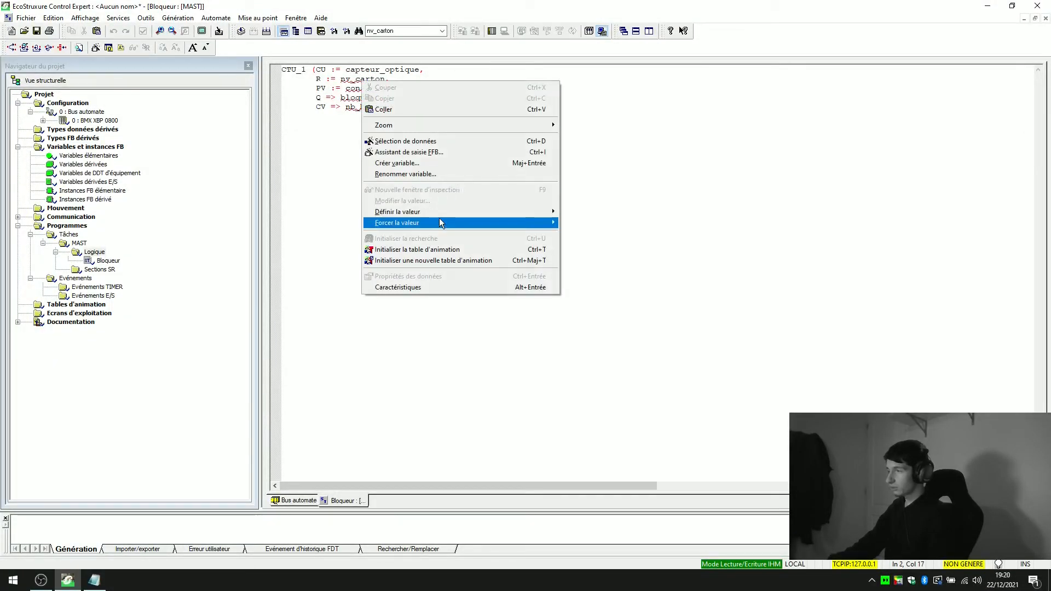
{"action": "left_click", "coordinate": [440, 165]}
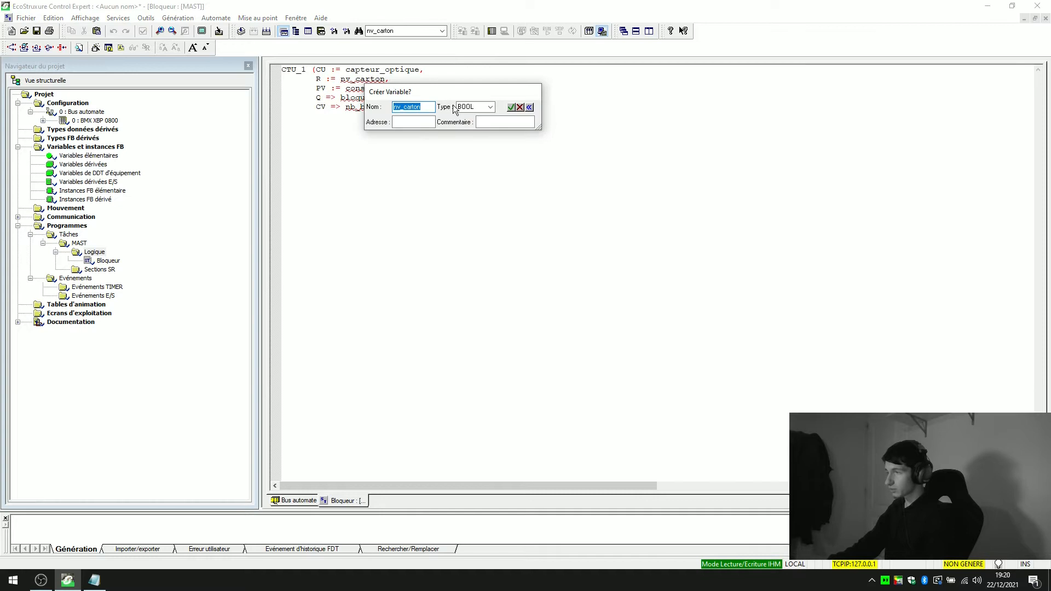
{"action": "left_click", "coordinate": [489, 106]}
{"action": "left_click", "coordinate": [465, 123]}
{"action": "left_click", "coordinate": [426, 121]}
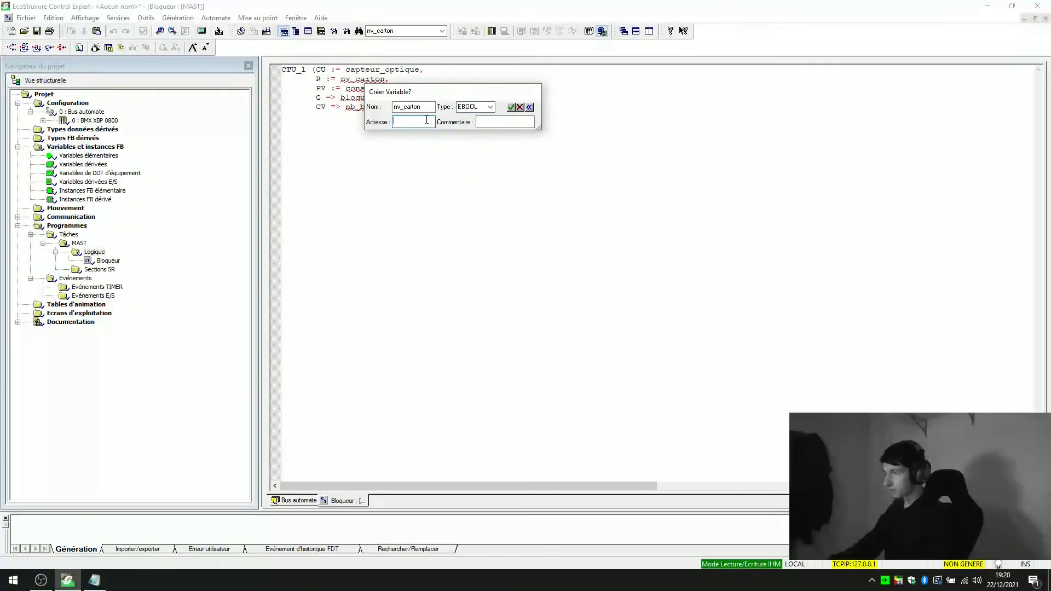
{"action": "type", "text": "%m1"}
{"action": "key", "text": "Return"}
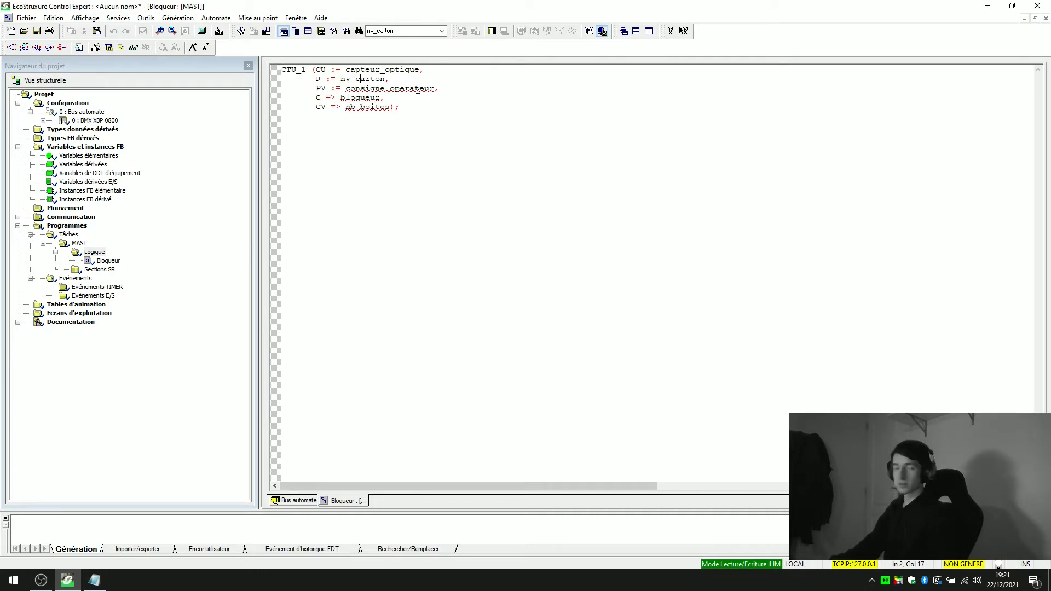
Step: Create the variable consigne_operateur from the PV input as type INT at address %MW1
{"action": "mouse_move", "coordinate": [417, 89]}
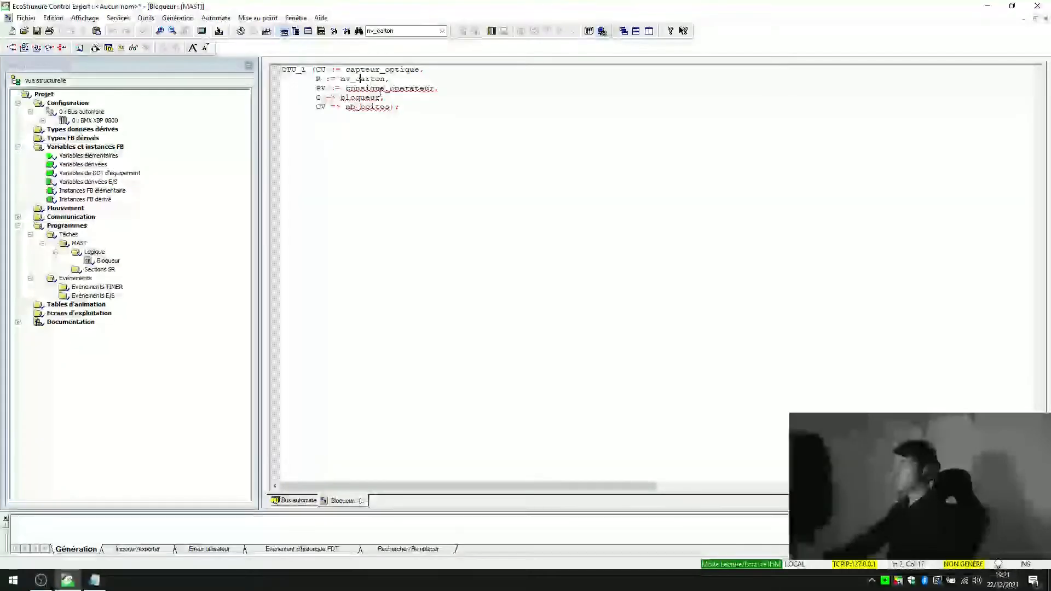
{"action": "left_click", "coordinate": [365, 89]}
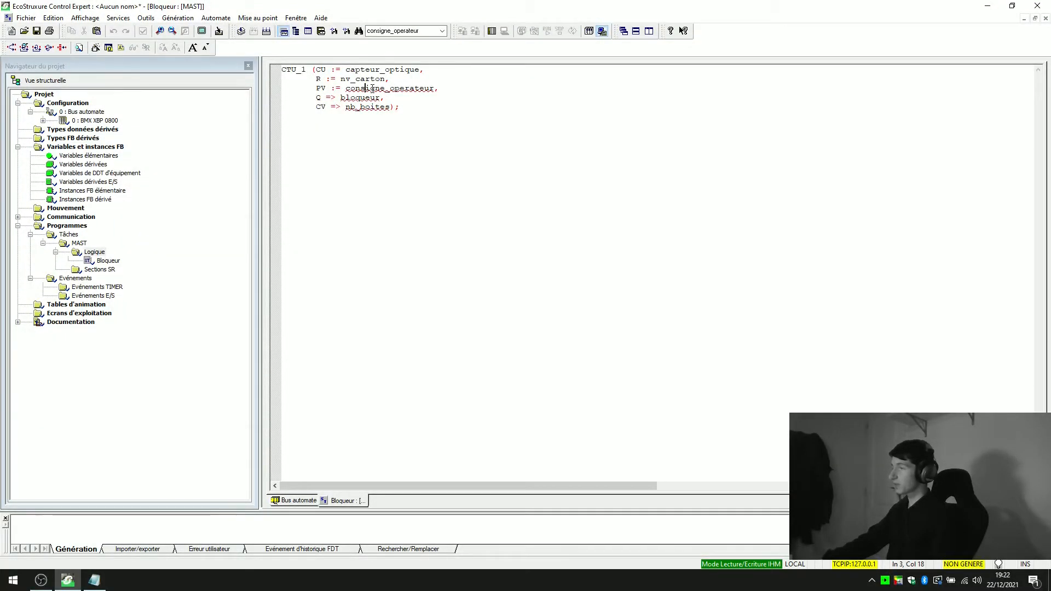
{"action": "right_click", "coordinate": [372, 88]}
{"action": "left_click", "coordinate": [432, 172]}
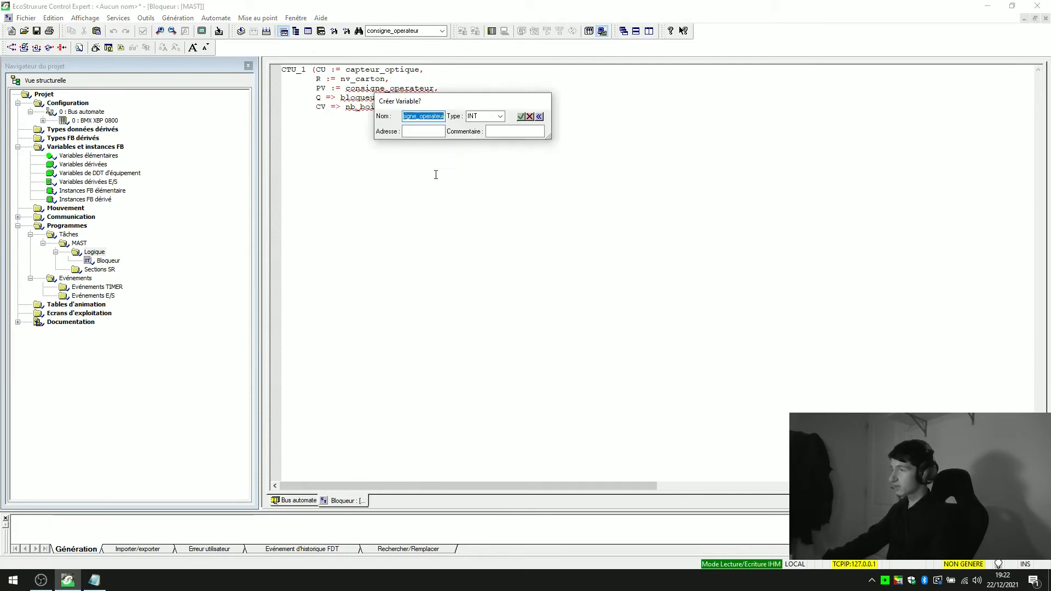
{"action": "left_click", "coordinate": [434, 133]}
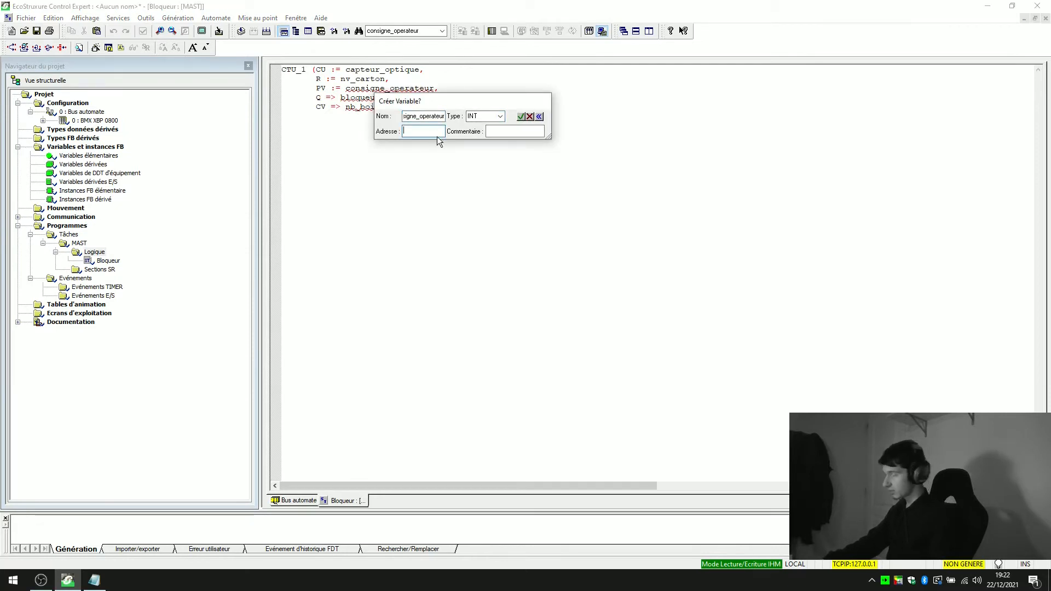
{"action": "type", "text": "%MW0"}
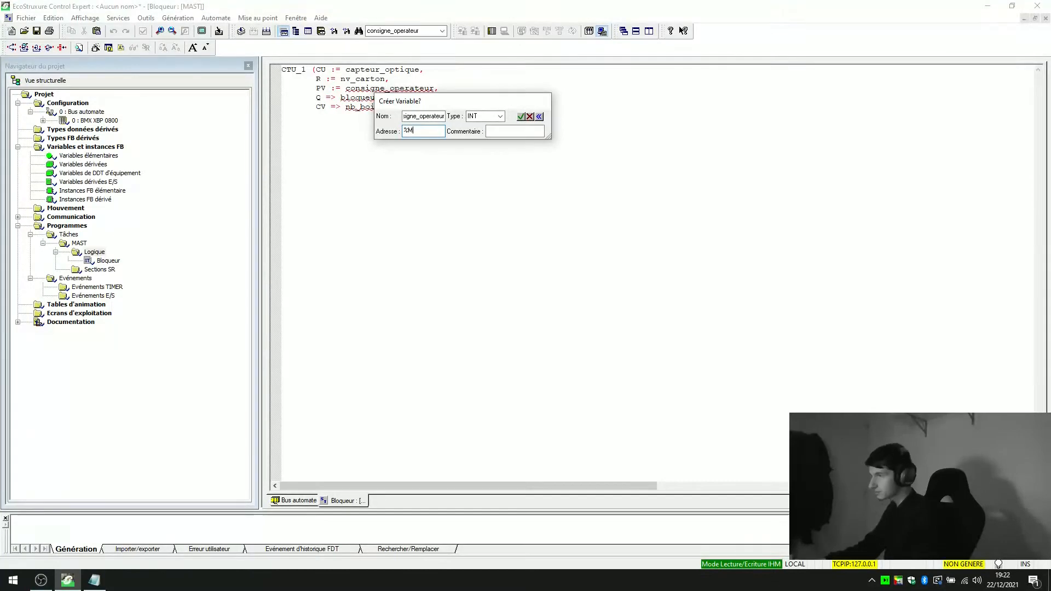
{"action": "key", "text": "Return"}
Step: Create the variable bloqueur from the Q output as type EBOOL at address %M12
{"action": "right_click", "coordinate": [372, 93]}
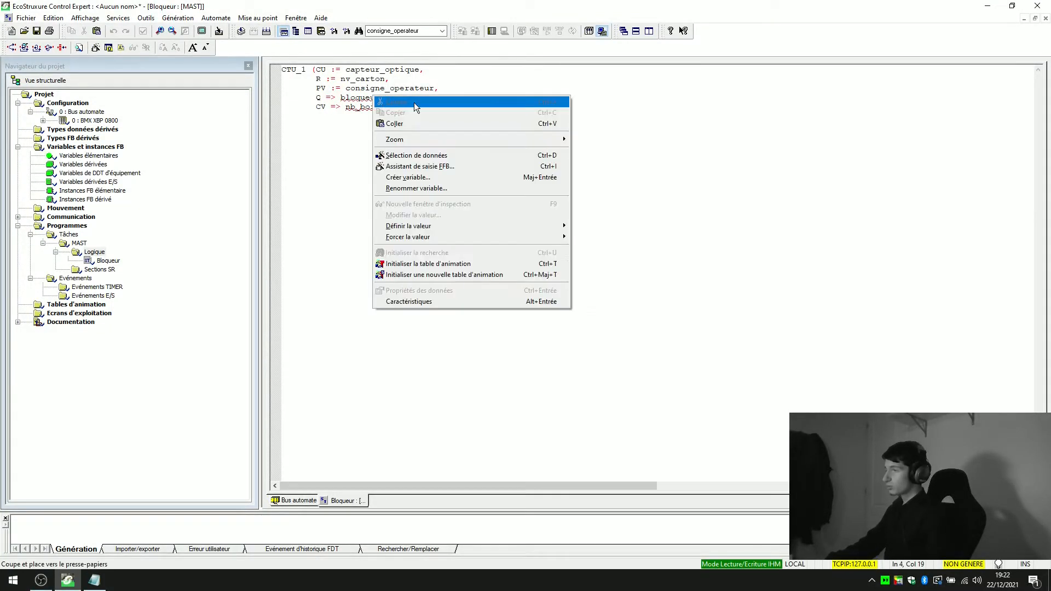
{"action": "left_click", "coordinate": [452, 177]}
{"action": "left_click", "coordinate": [482, 125]}
{"action": "left_click", "coordinate": [481, 178]}
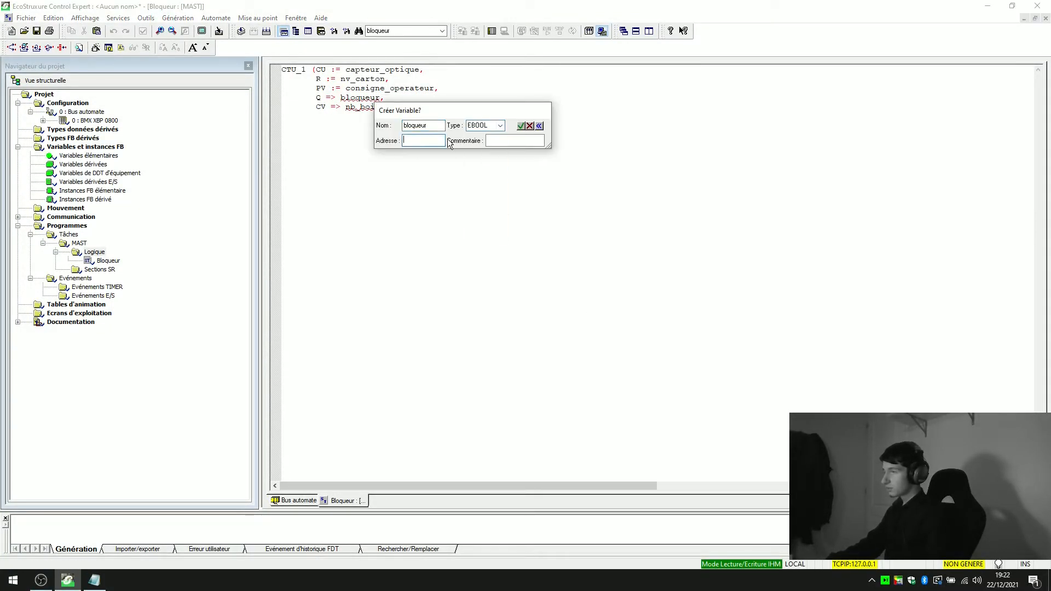
{"action": "type", "text": "%M0"}
{"action": "key", "text": "Return"}
Step: Create the variable nb_boites from the CV output as type INT at address %MW2
{"action": "right_click", "coordinate": [372, 107]}
{"action": "left_click", "coordinate": [452, 187]}
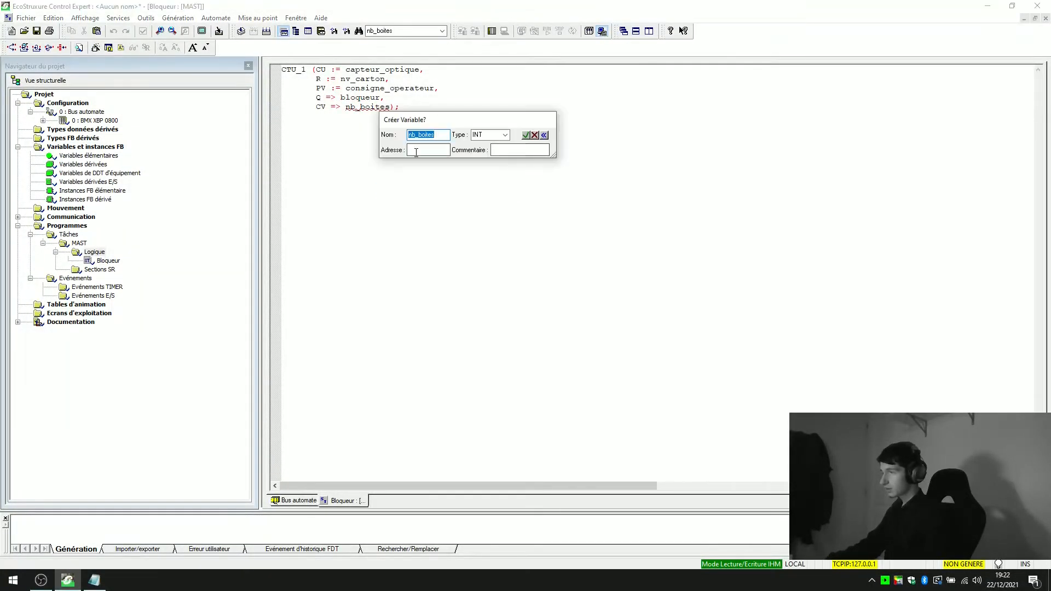
{"action": "type", "text": "%MW1"}
{"action": "key", "text": "Return"}
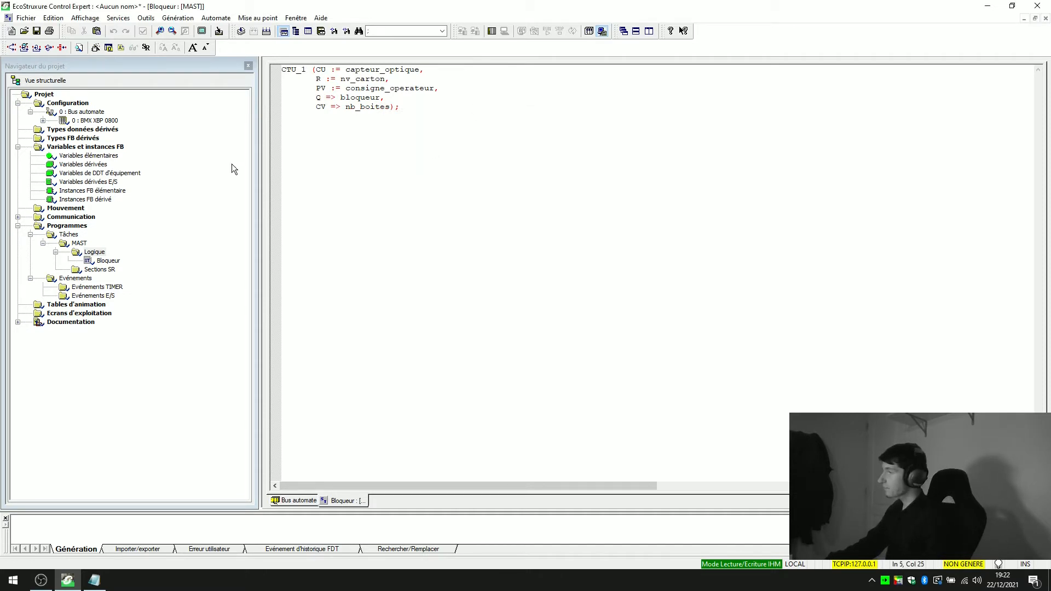
Step: Open the elementary variables list, close the Bus automate window and tile the remaining windows one above the other
{"action": "double_click", "coordinate": [93, 156]}
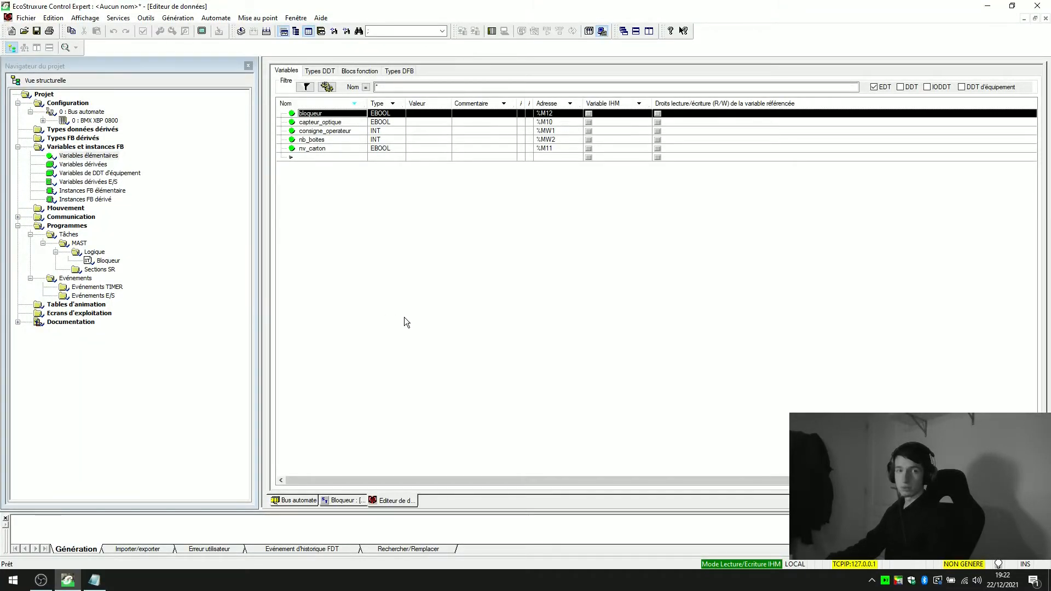
{"action": "right_click", "coordinate": [302, 500]}
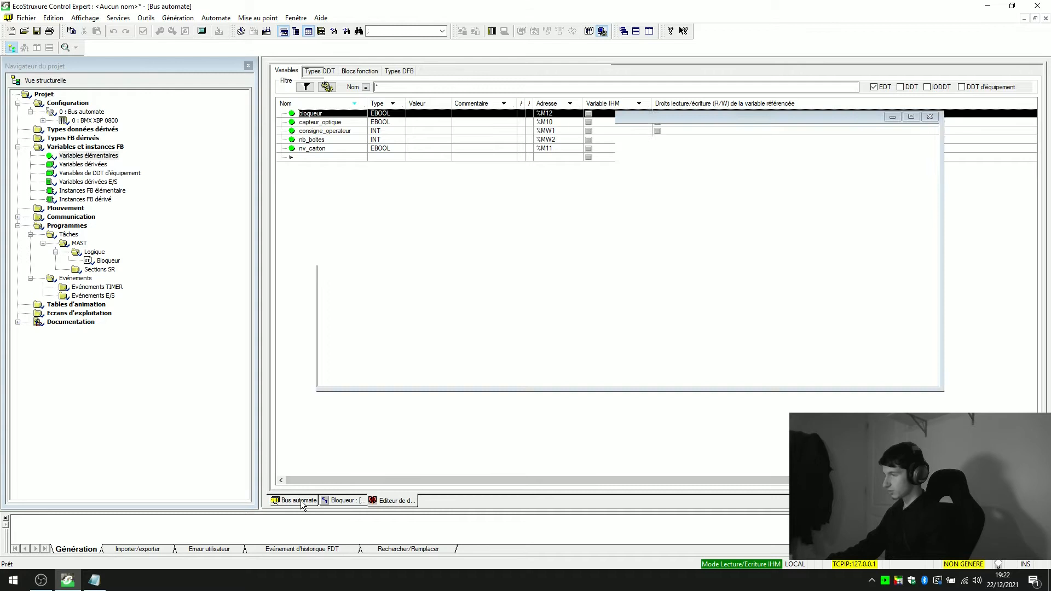
{"action": "left_click", "coordinate": [359, 472]}
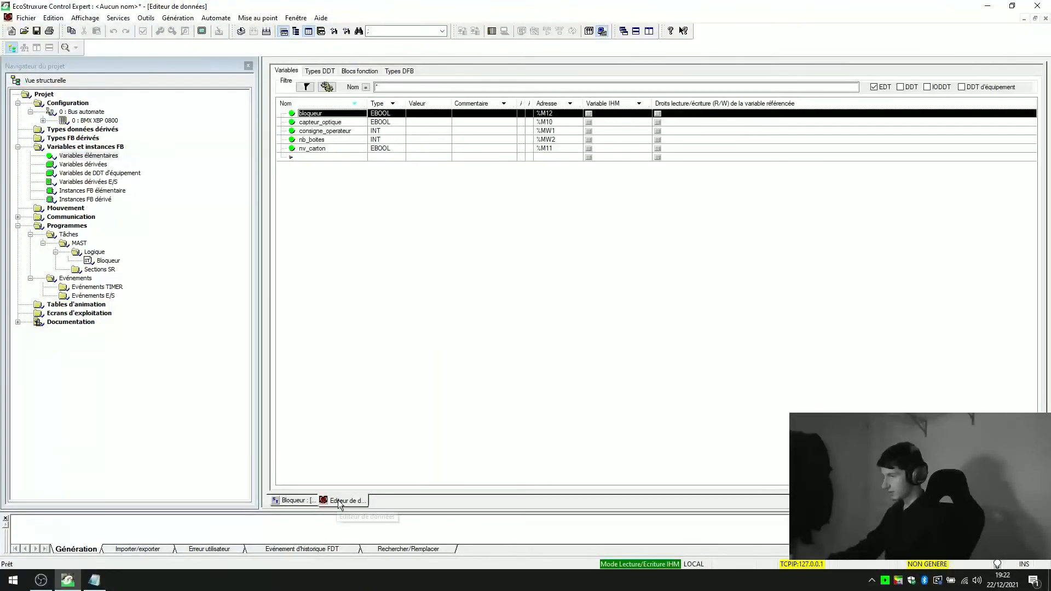
{"action": "right_click", "coordinate": [340, 500]}
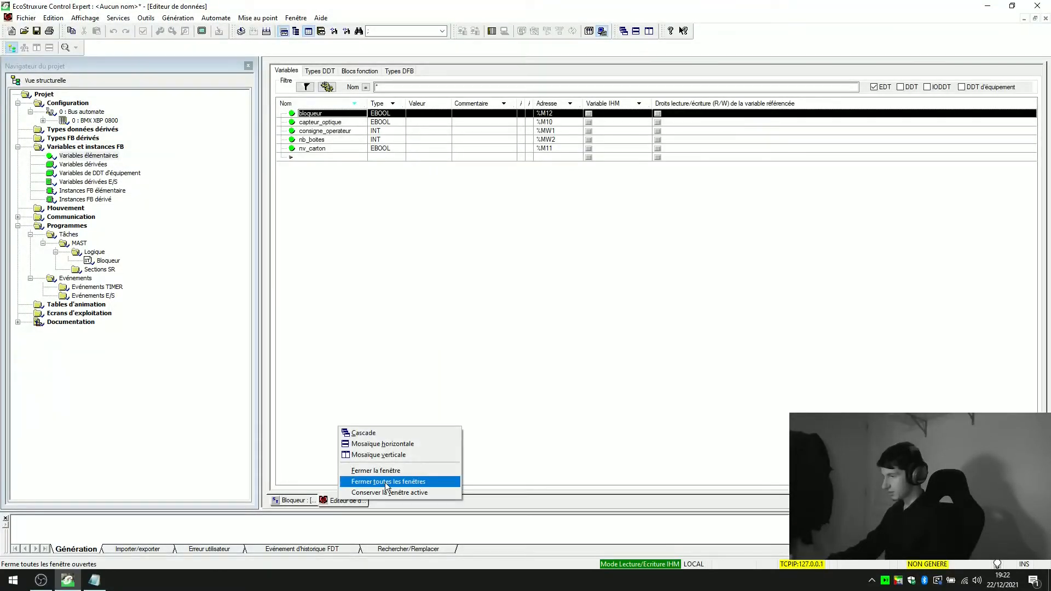
{"action": "left_click", "coordinate": [399, 444]}
Step: Connect to the PLC, then regenerate and transfer the project to it, accepting the stop of the running project and putting it back in RUN
{"action": "left_click", "coordinate": [205, 18]}
{"action": "left_click", "coordinate": [227, 31]}
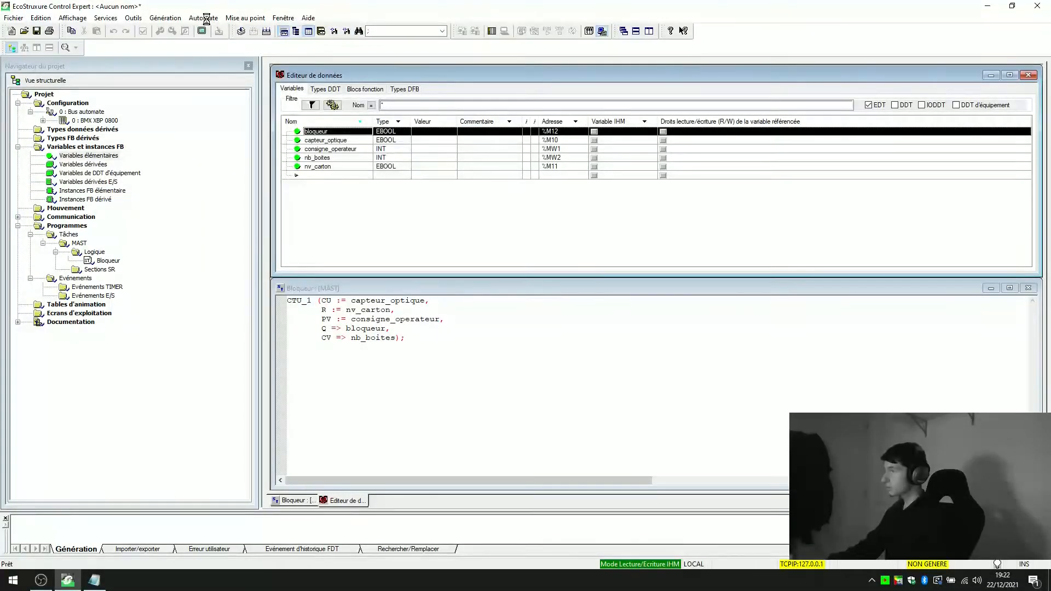
{"action": "left_click", "coordinate": [206, 18]}
{"action": "left_click", "coordinate": [273, 95]}
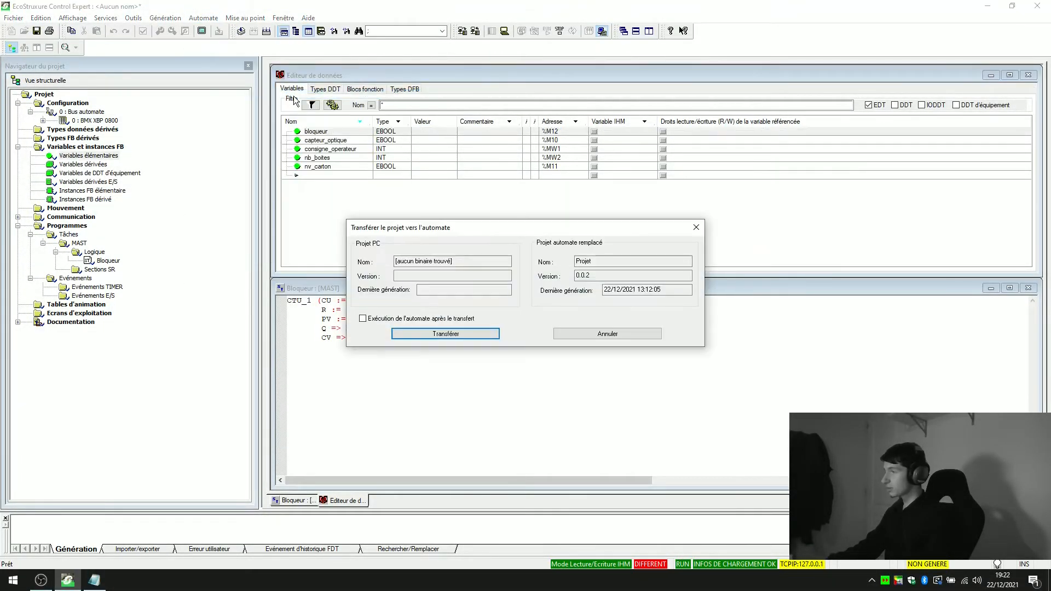
{"action": "left_click", "coordinate": [432, 333]}
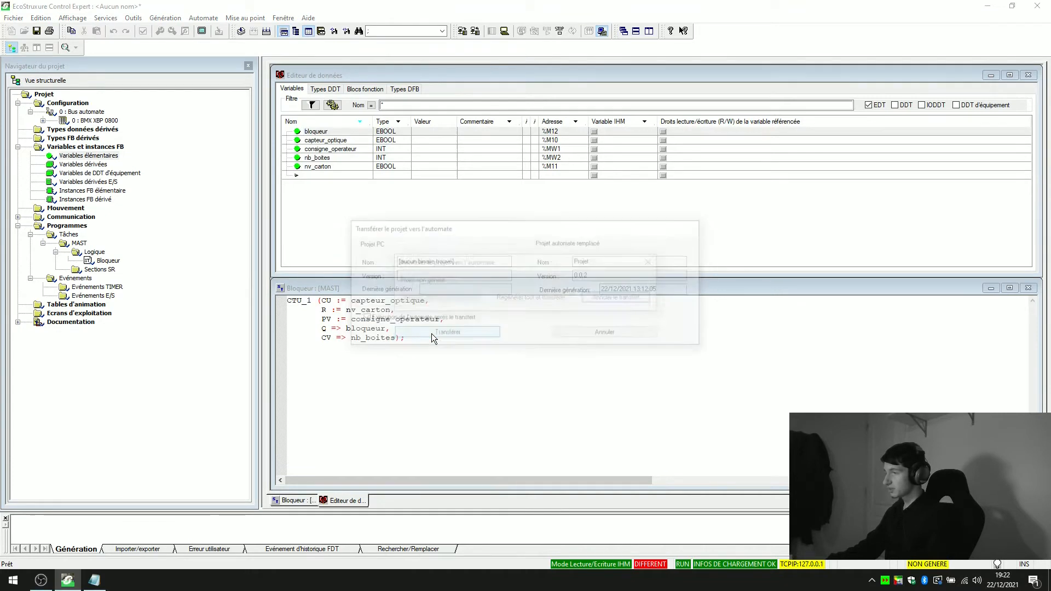
{"action": "left_click", "coordinate": [524, 299]}
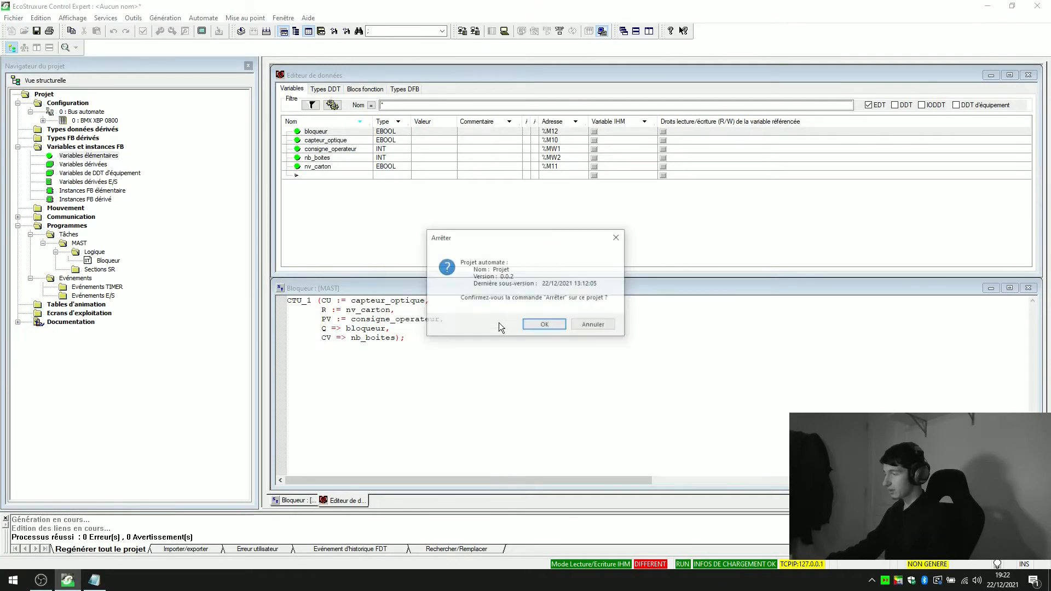
{"action": "left_click", "coordinate": [540, 323]}
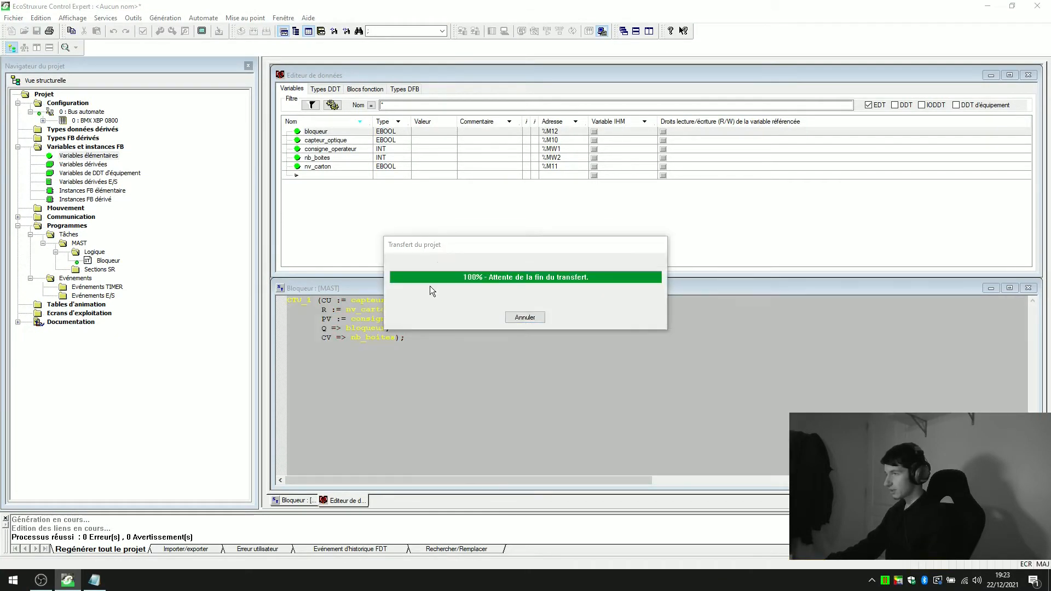
{"action": "left_click", "coordinate": [562, 323]}
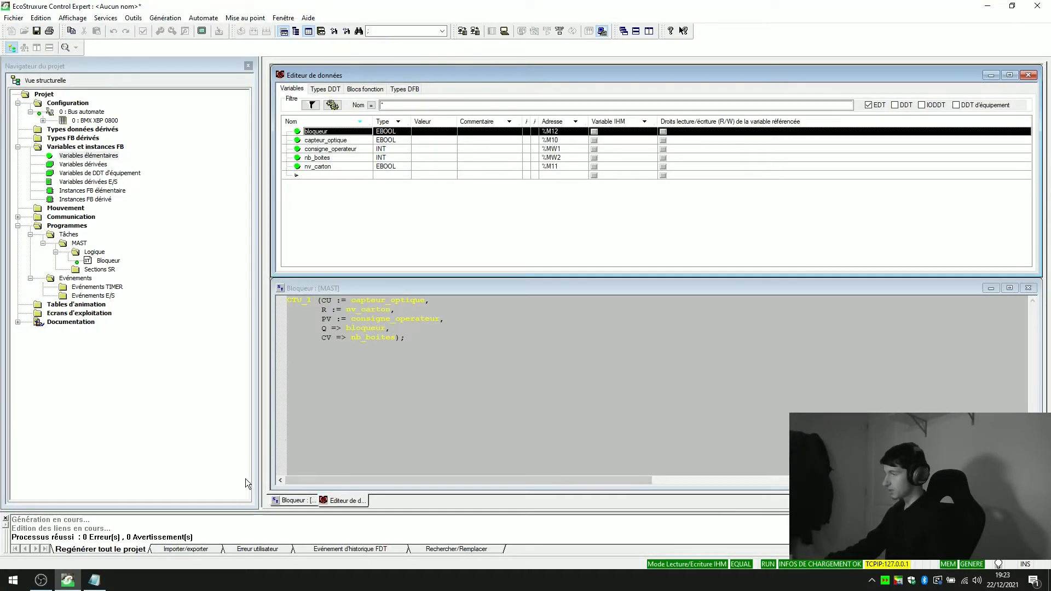
Step: Initialise an animation table containing all variables of the Bloqueur section code
{"action": "left_click", "coordinate": [432, 353]}
{"action": "key", "text": "ctrl+a"}
{"action": "key", "text": "ctrl+t"}
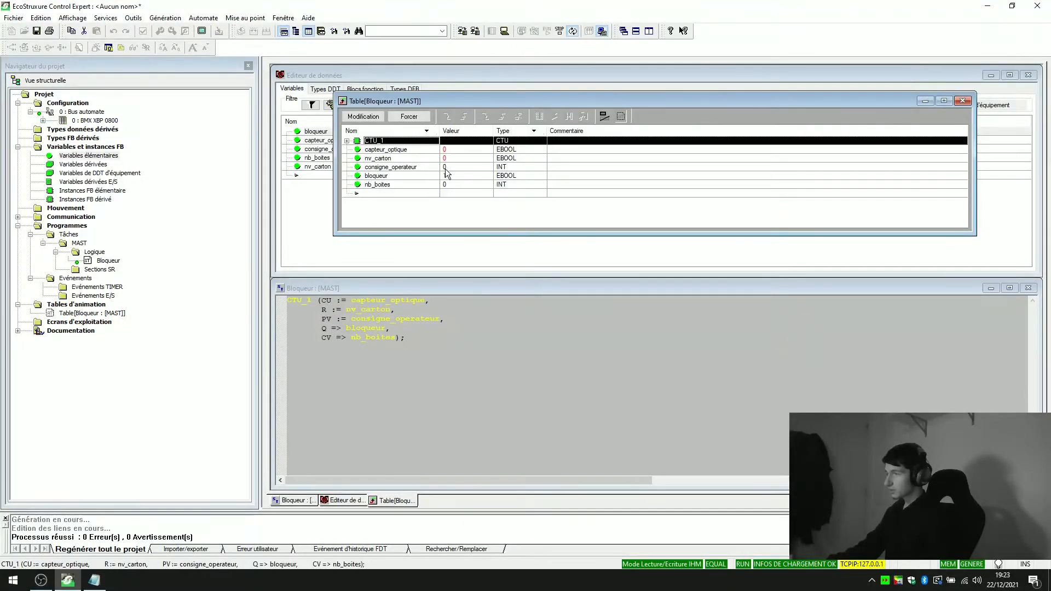
Step: Enable modification in the Bloqueur animation table and set consigne_operateur to 10
{"action": "left_click", "coordinate": [446, 170]}
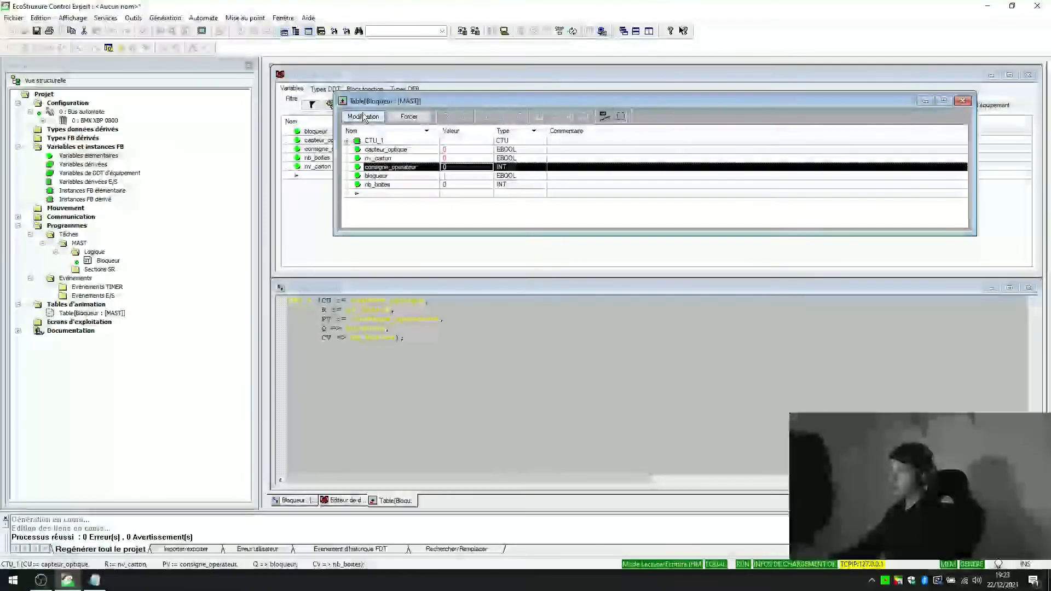
{"action": "left_click", "coordinate": [363, 116]}
{"action": "double_click", "coordinate": [448, 166]}
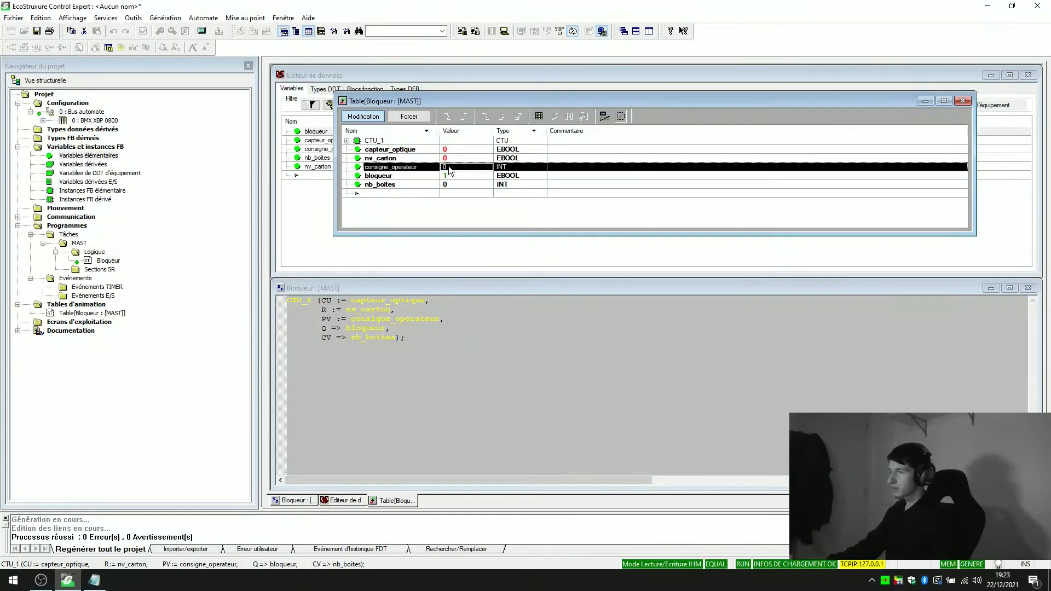
{"action": "type", "text": "10"}
{"action": "key", "text": "Return"}
Step: Toggle capteur_optique between 1 and 0 until nb_boites reaches 10, and select the value of nv_carton
{"action": "left_click", "coordinate": [454, 149]}
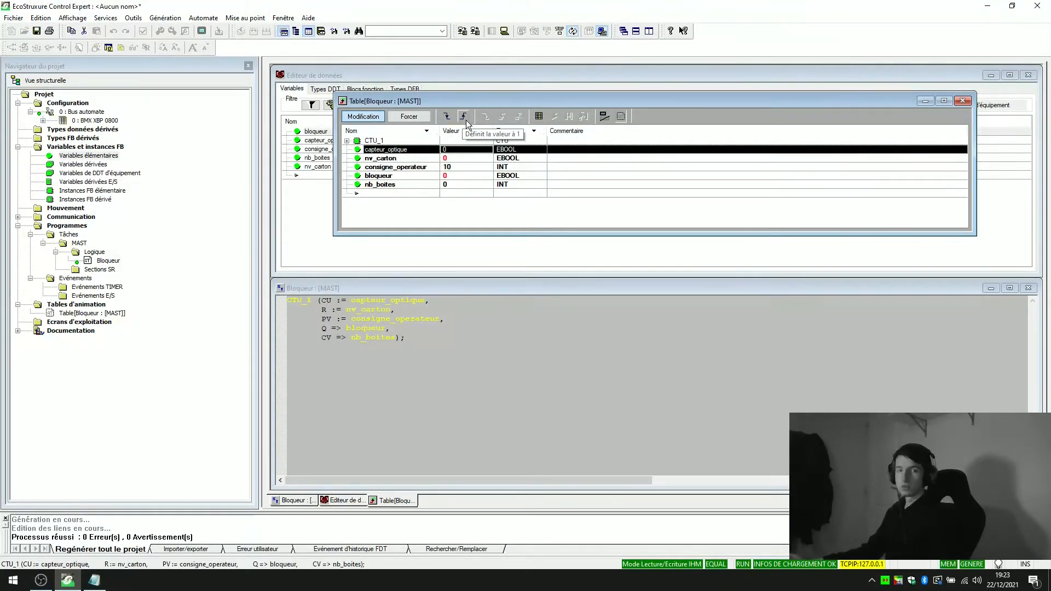
{"action": "left_click", "coordinate": [466, 116]}
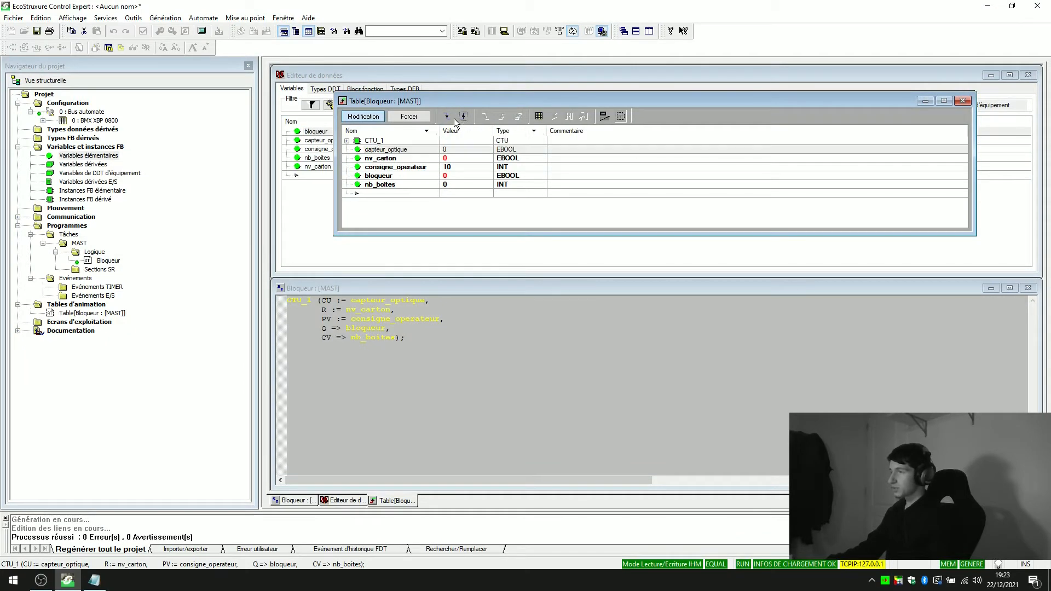
{"action": "left_click", "coordinate": [456, 118]}
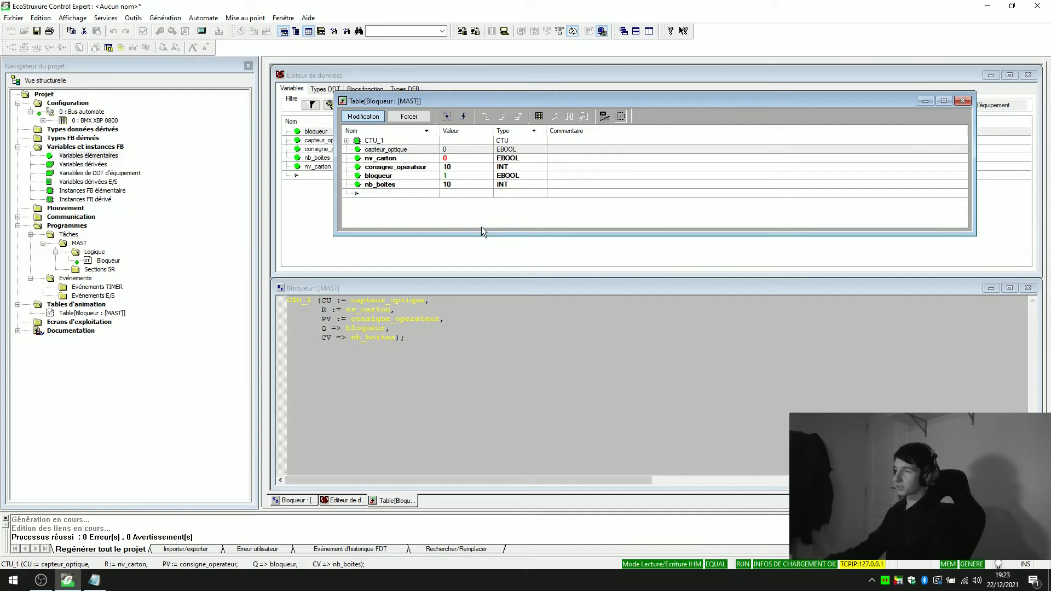
{"action": "left_click", "coordinate": [466, 157]}
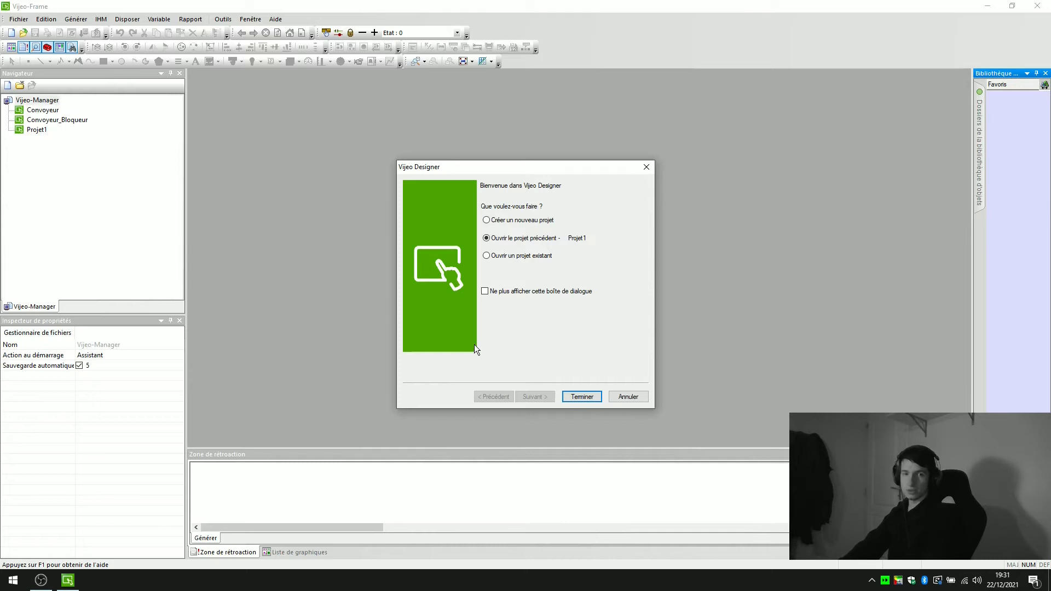
Step: Switch to Vijeo Designer and open the existing project Convoyeur_Bloqueur
{"action": "left_click", "coordinate": [487, 255]}
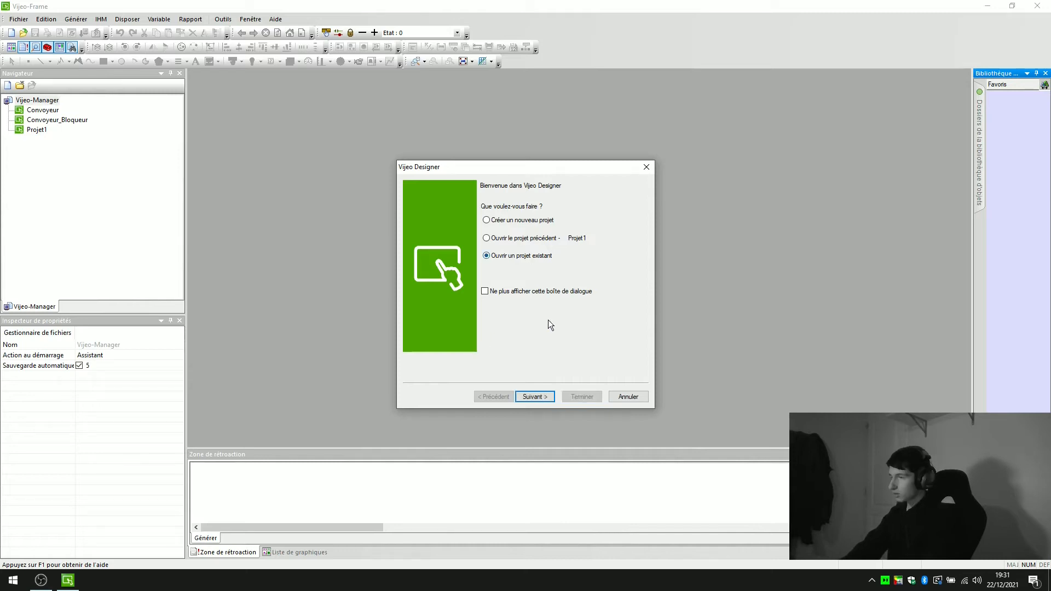
{"action": "left_click", "coordinate": [542, 395]}
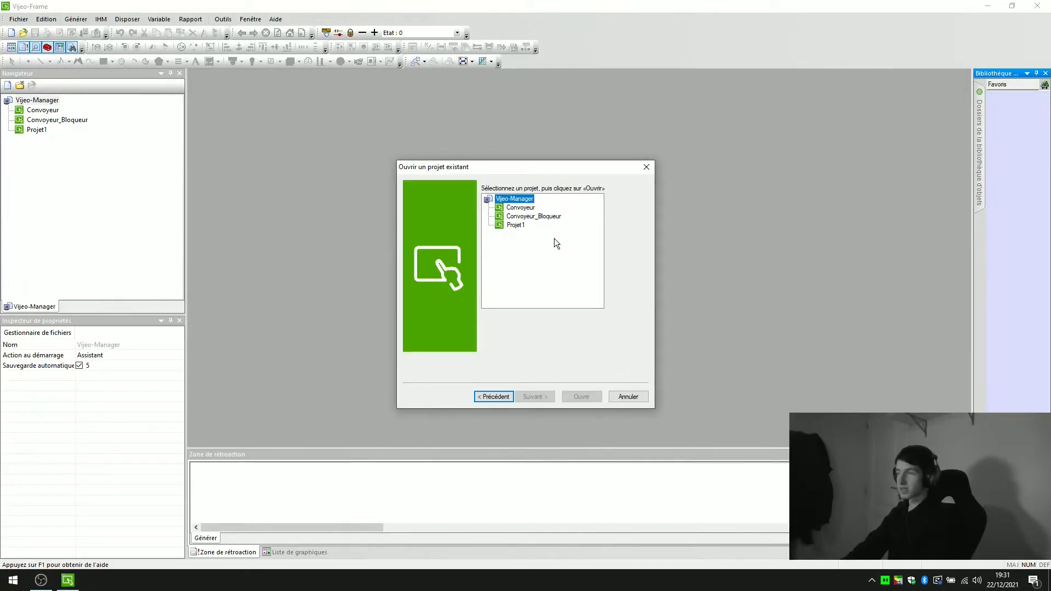
{"action": "left_click", "coordinate": [556, 217]}
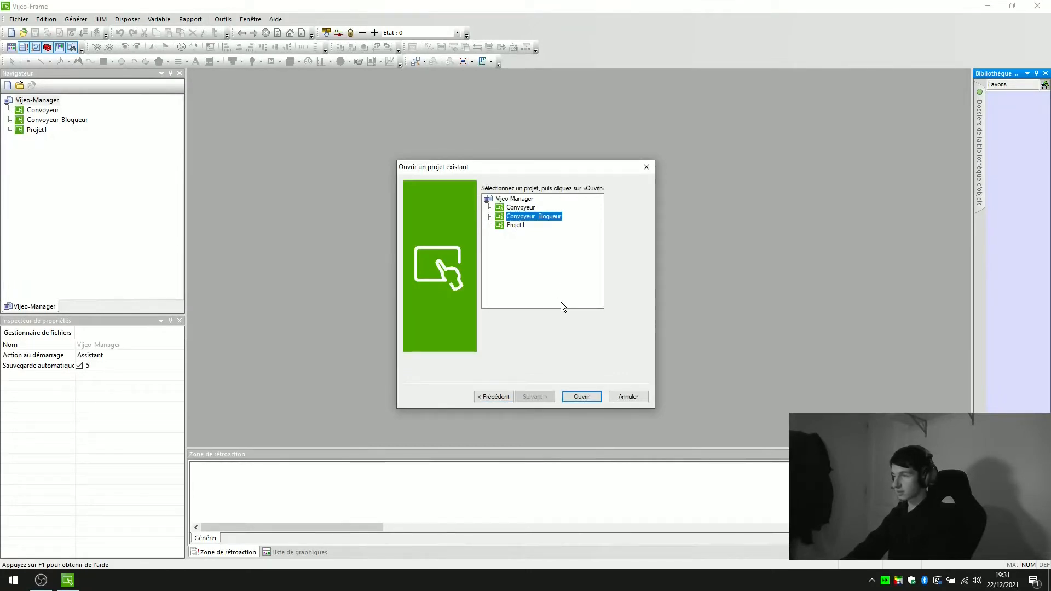
{"action": "left_click", "coordinate": [579, 398]}
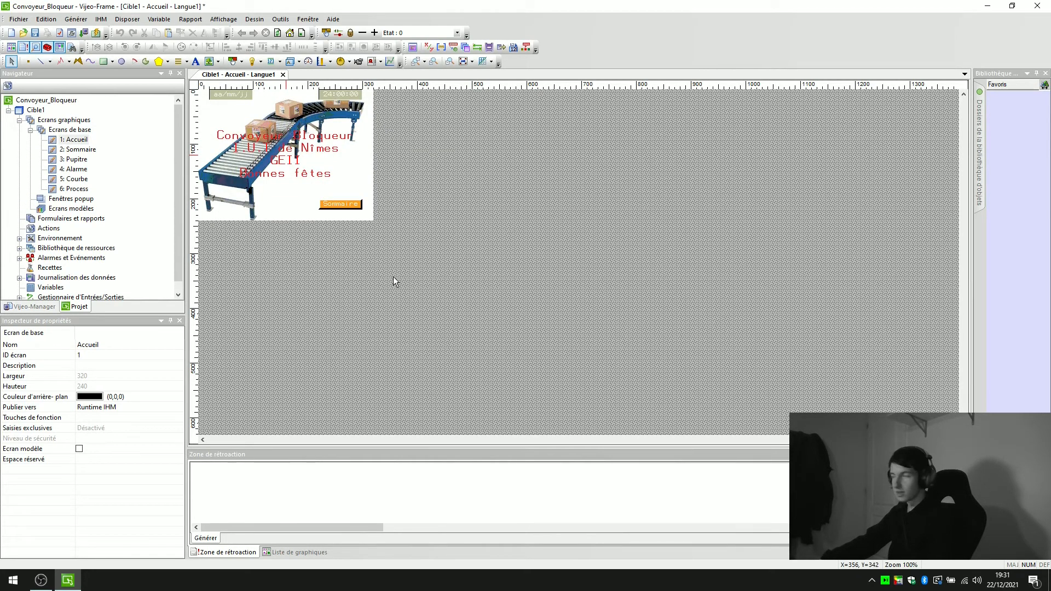
Step: Zoom the Accueil screen to 200% and bring its upper-left corner into view
{"action": "right_click", "coordinate": [439, 280]}
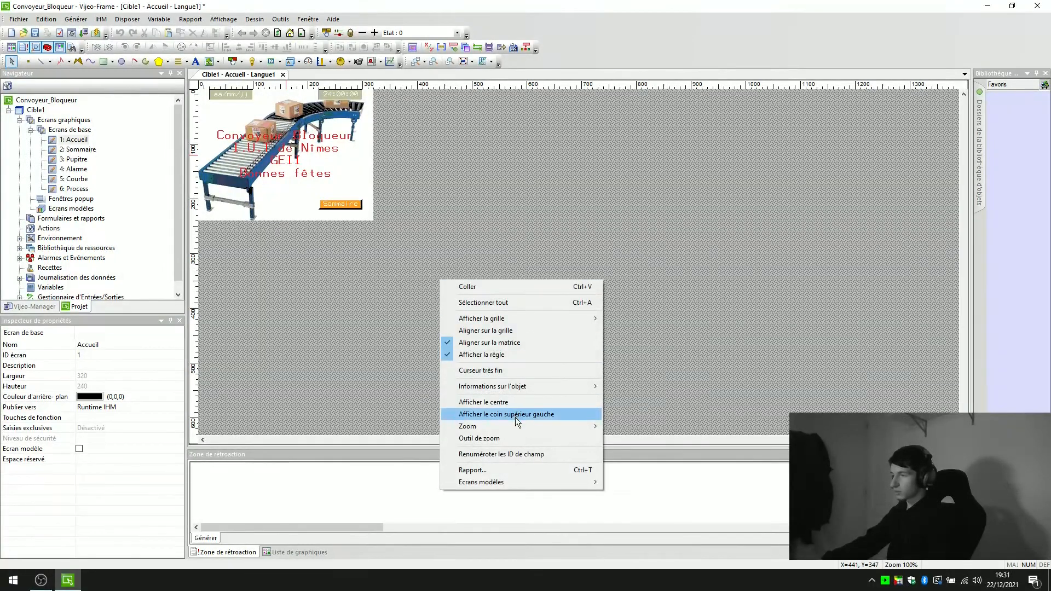
{"action": "mouse_move", "coordinate": [551, 425]}
{"action": "left_click", "coordinate": [626, 464]}
{"action": "right_click", "coordinate": [525, 382]}
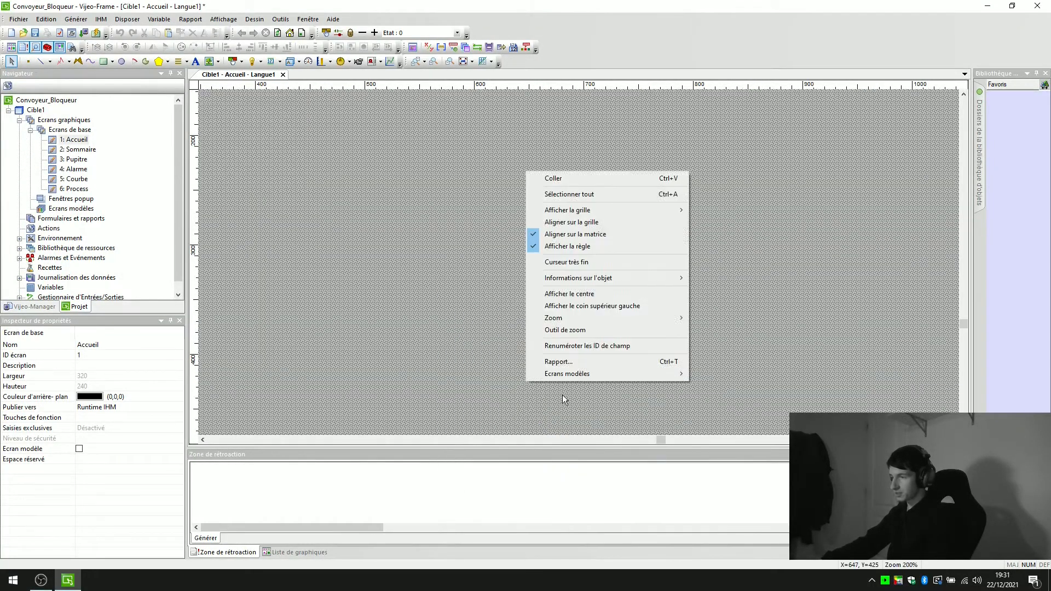
{"action": "left_click", "coordinate": [632, 305]}
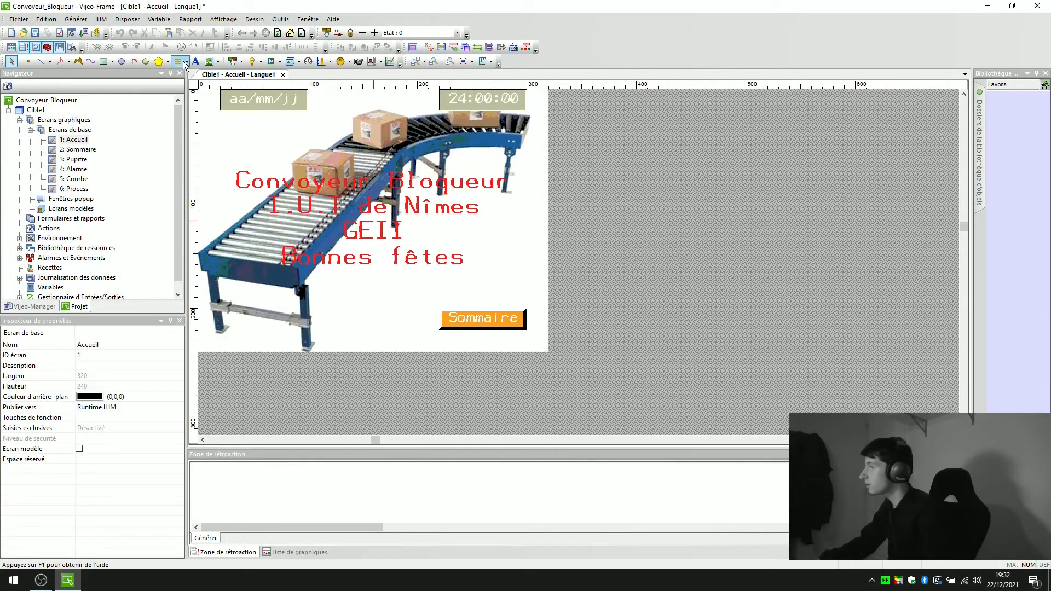
Step: Try placing a time display in 24:00:00 format just below the existing one on the Accueil screen, and undo it
{"action": "left_click", "coordinate": [280, 62]}
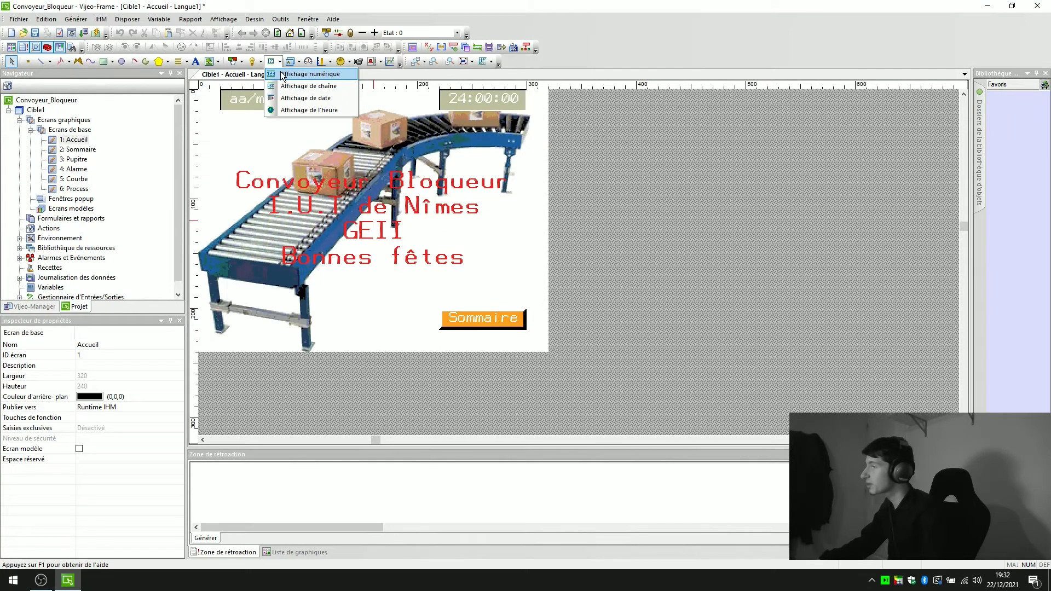
{"action": "left_click", "coordinate": [296, 110]}
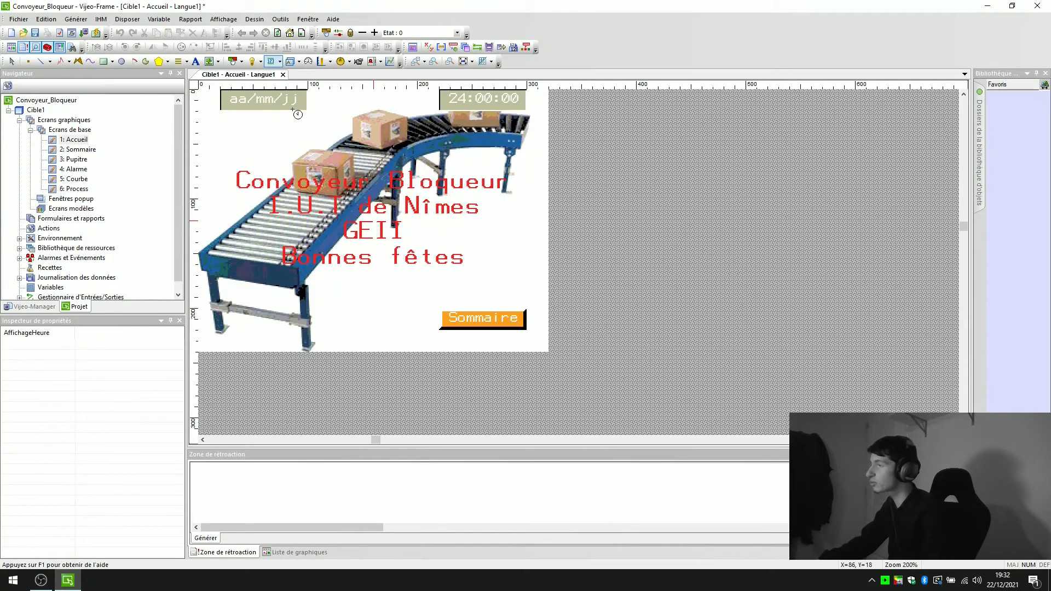
{"action": "left_click_drag", "start_coordinate": [469, 132], "coordinate": [526, 139]}
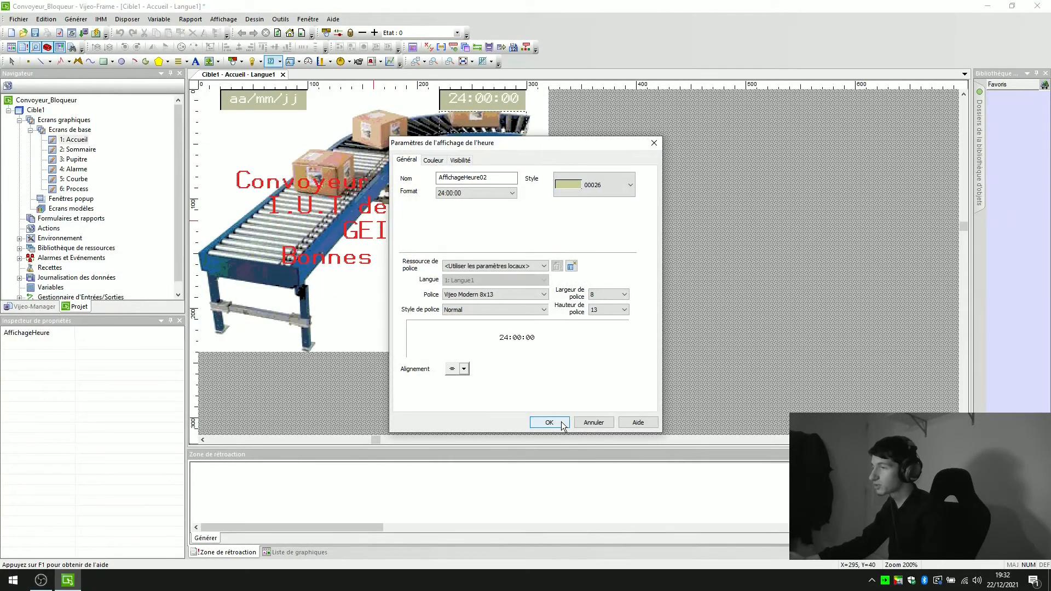
{"action": "left_click", "coordinate": [509, 195]}
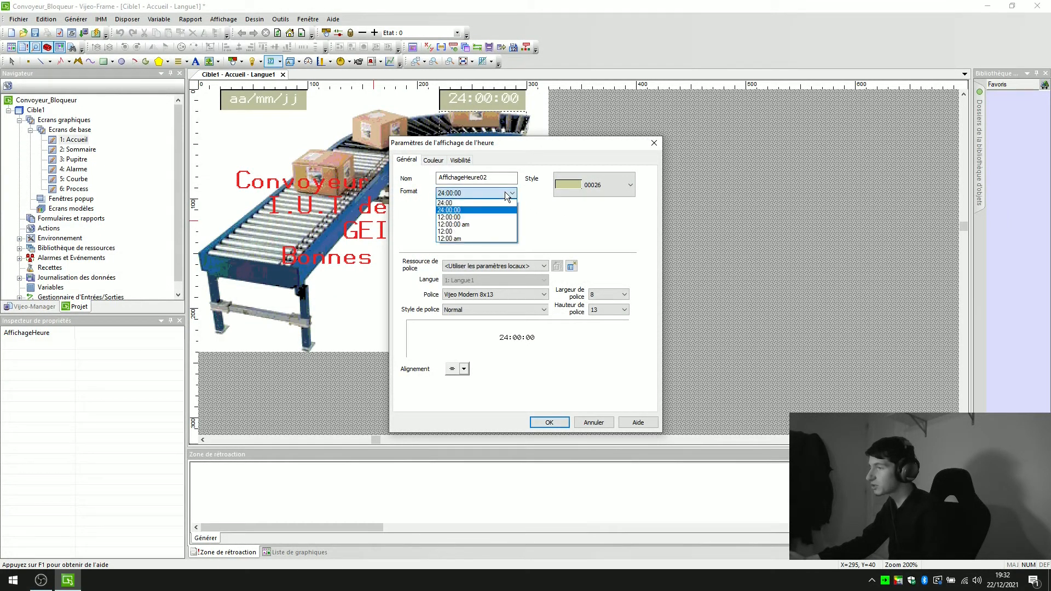
{"action": "left_click", "coordinate": [478, 213]}
{"action": "left_click", "coordinate": [563, 422]}
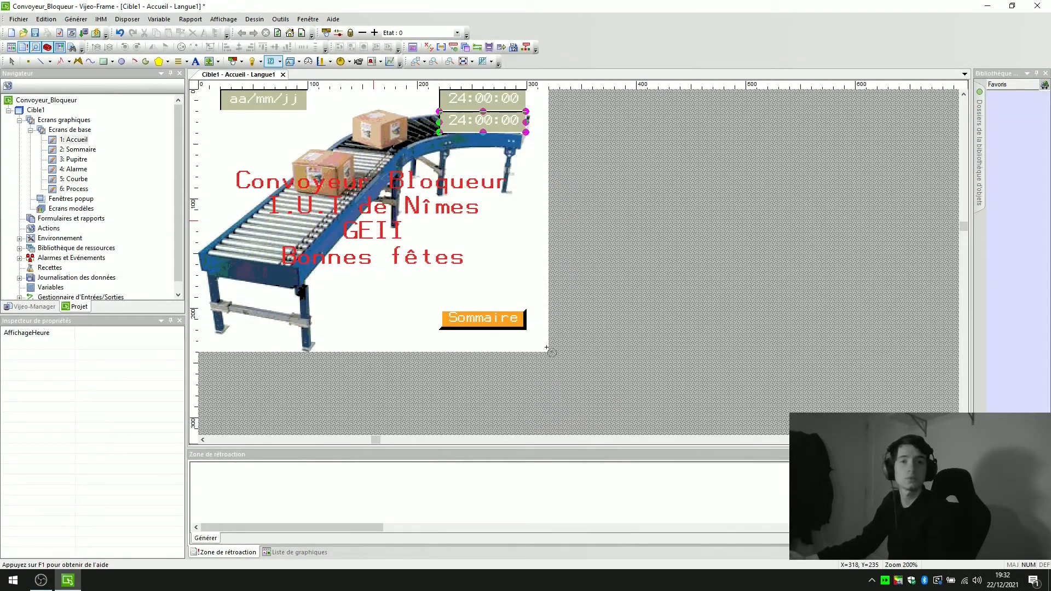
{"action": "key", "text": "ctrl+z"}
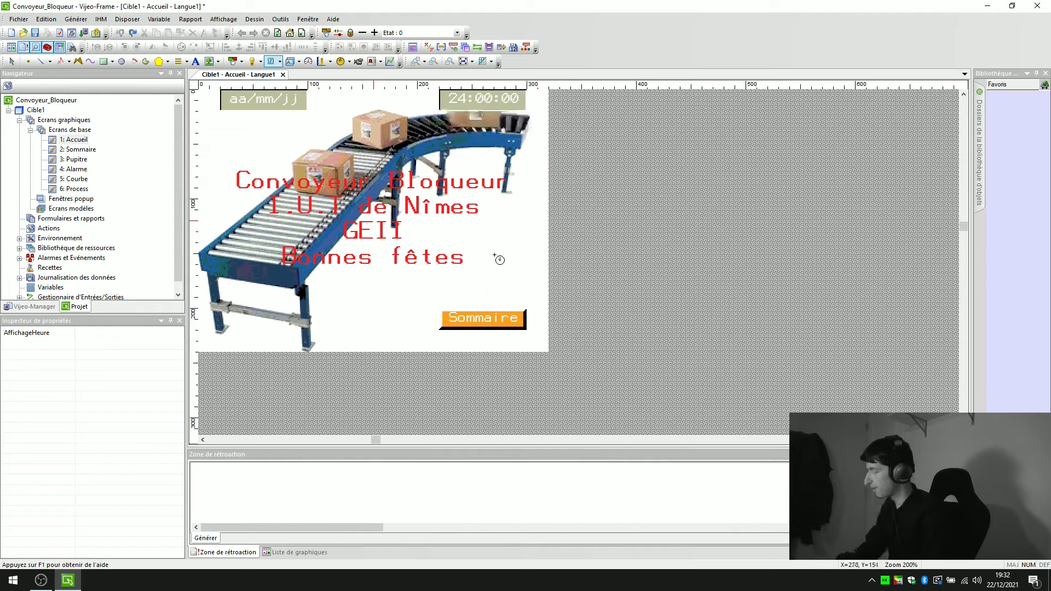
Step: Try placing a date display in jj/mm/aaaa format just below the existing date on the Accueil screen, and discard it
{"action": "left_click", "coordinate": [280, 61]}
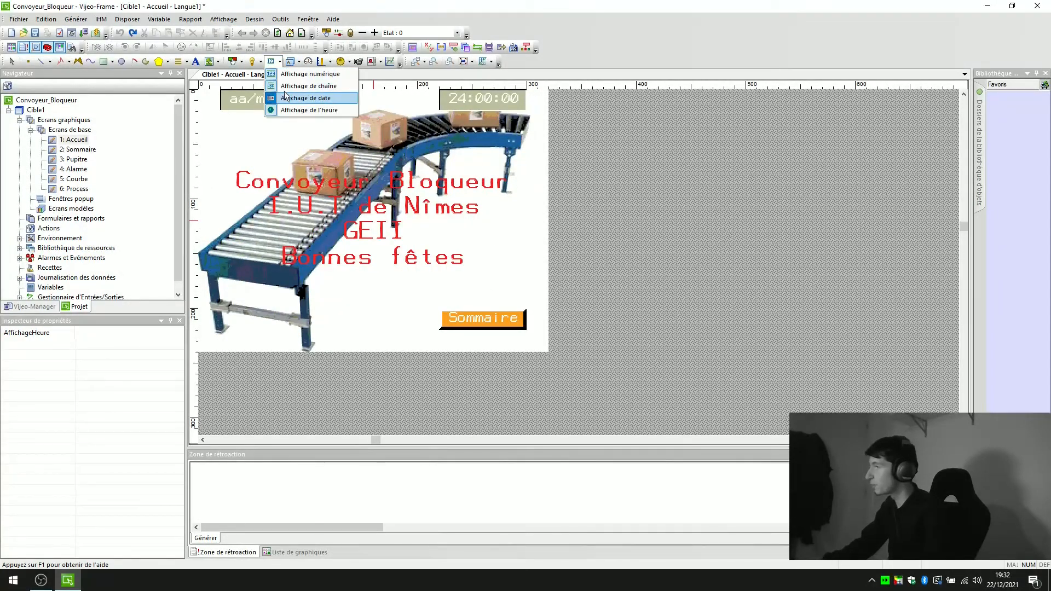
{"action": "left_click", "coordinate": [296, 99]}
{"action": "left_click_drag", "start_coordinate": [220, 111], "coordinate": [307, 133]}
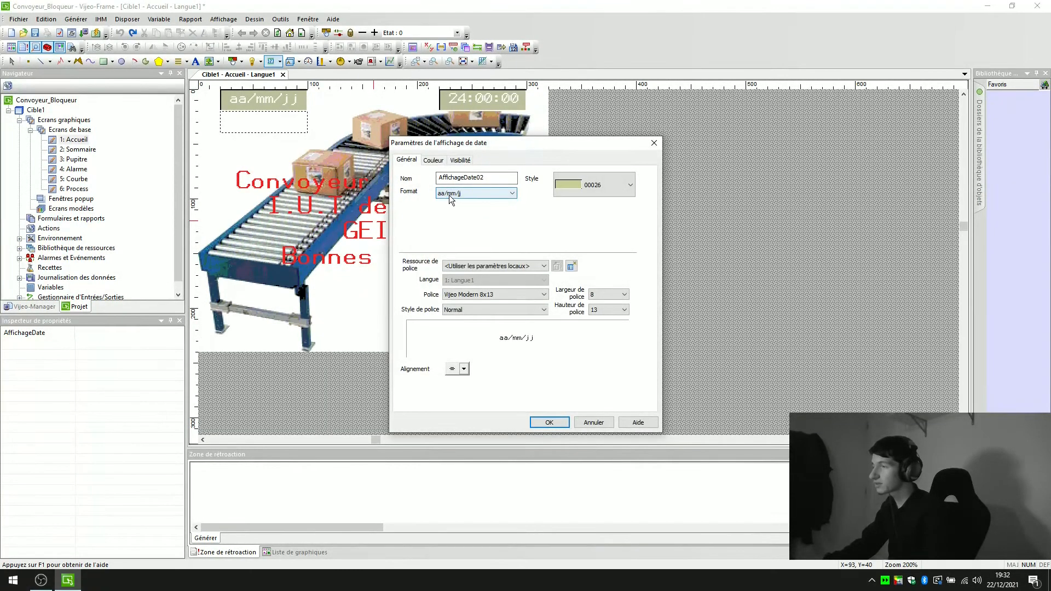
{"action": "left_click", "coordinate": [463, 194]}
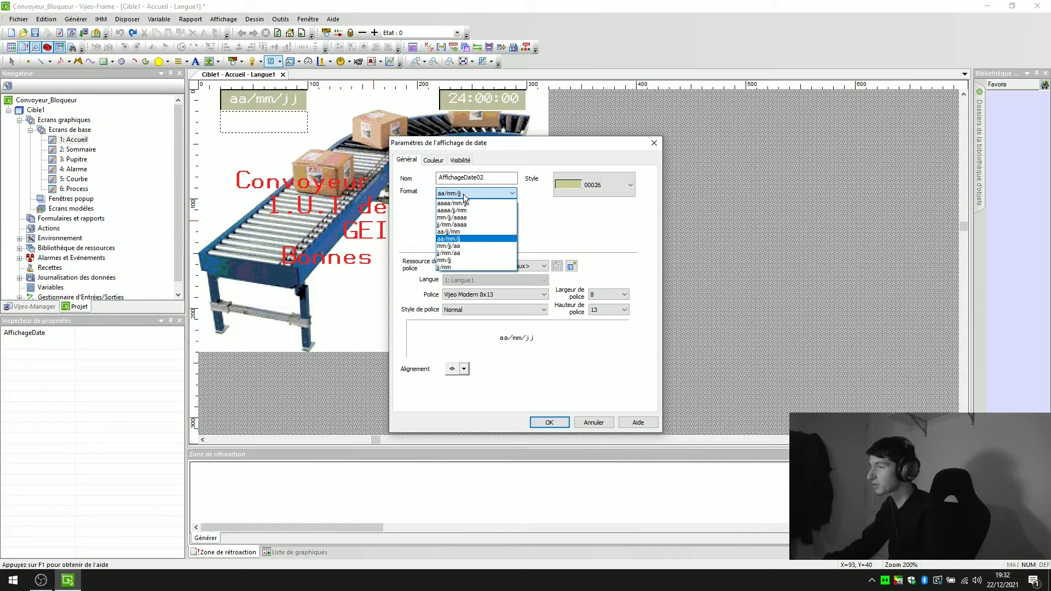
{"action": "left_click", "coordinate": [465, 223]}
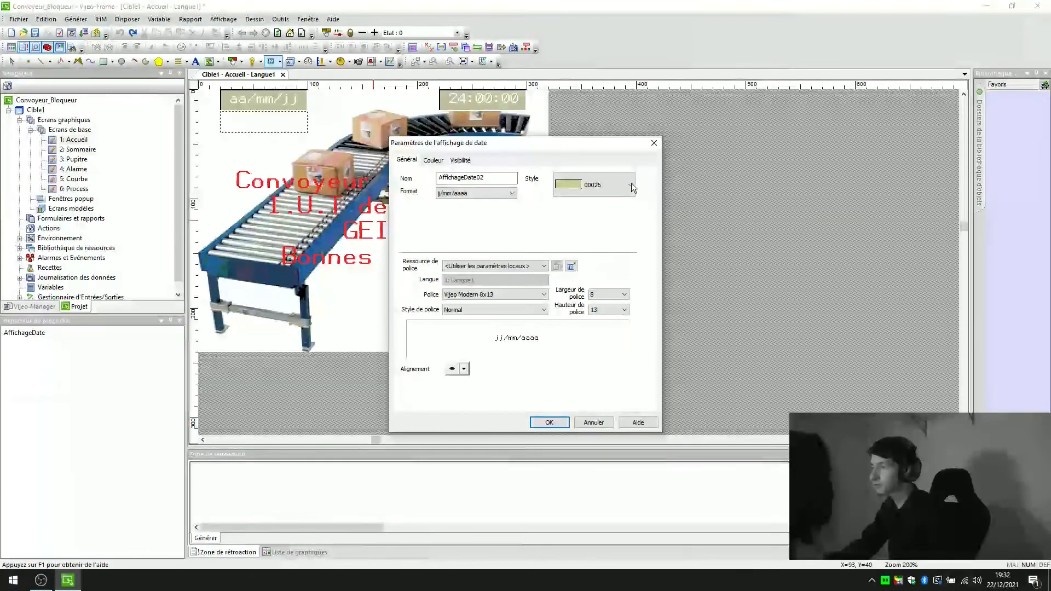
{"action": "left_click", "coordinate": [654, 142]}
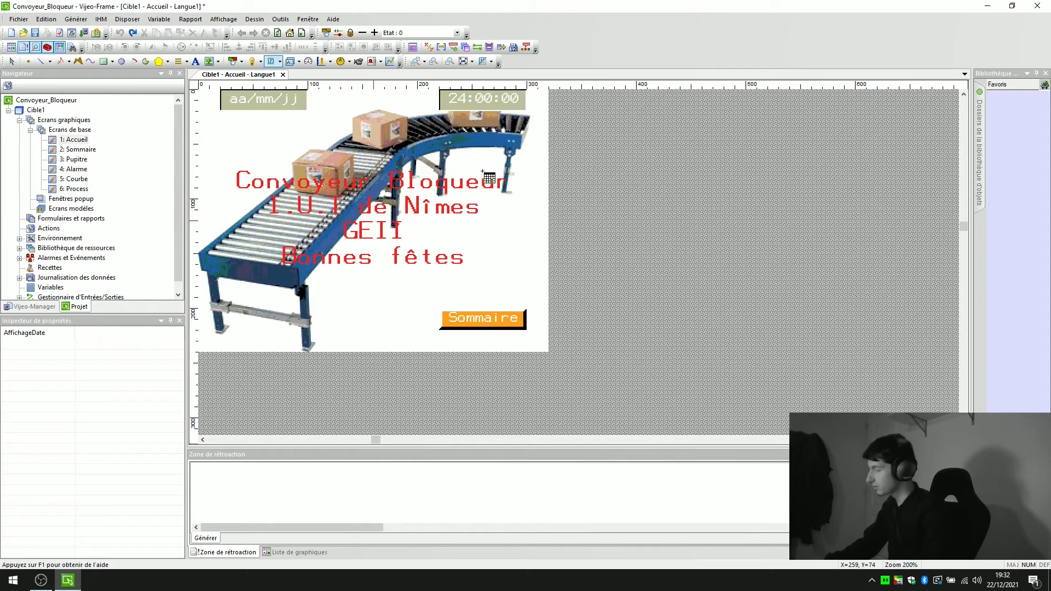
{"action": "key", "text": "Escape"}
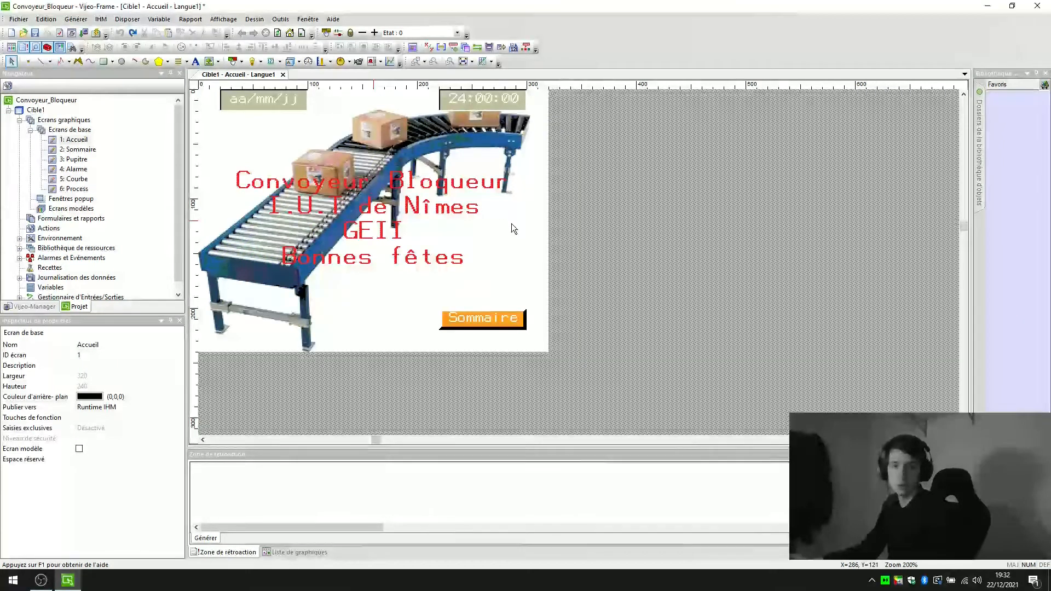
Step: Configure the Sommaire switch's on-touch Ecran operation to change to screen 2: Sommaire, and validate its parameters
{"action": "double_click", "coordinate": [494, 320]}
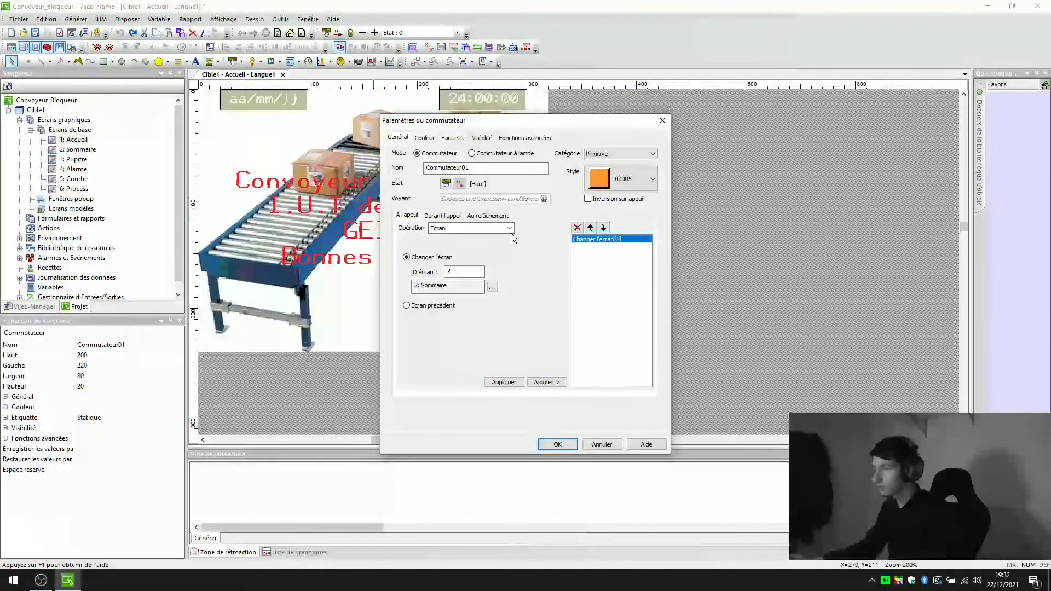
{"action": "left_click", "coordinate": [509, 228]}
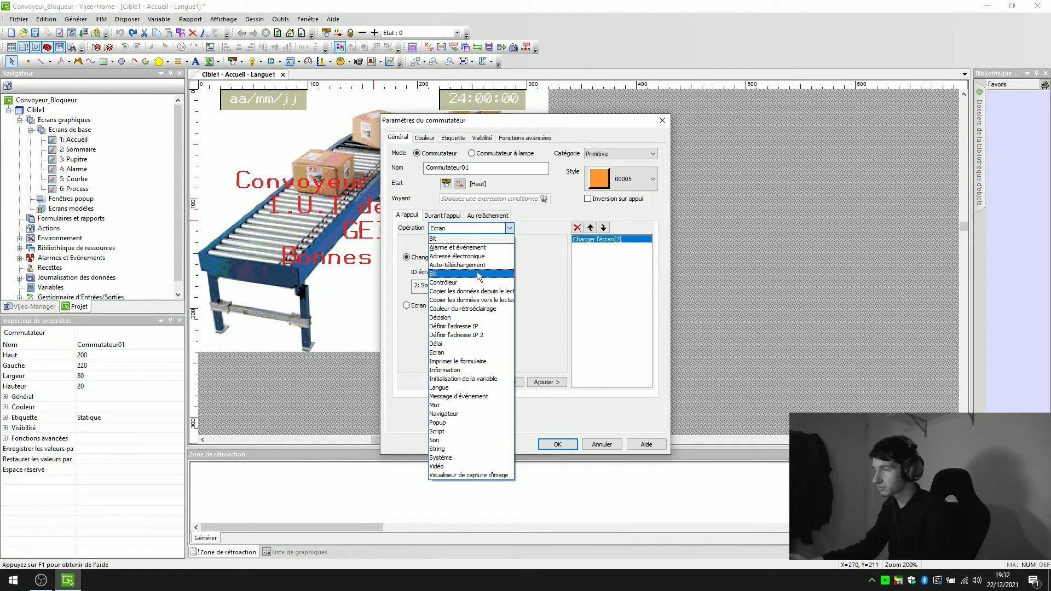
{"action": "left_click", "coordinate": [510, 229]}
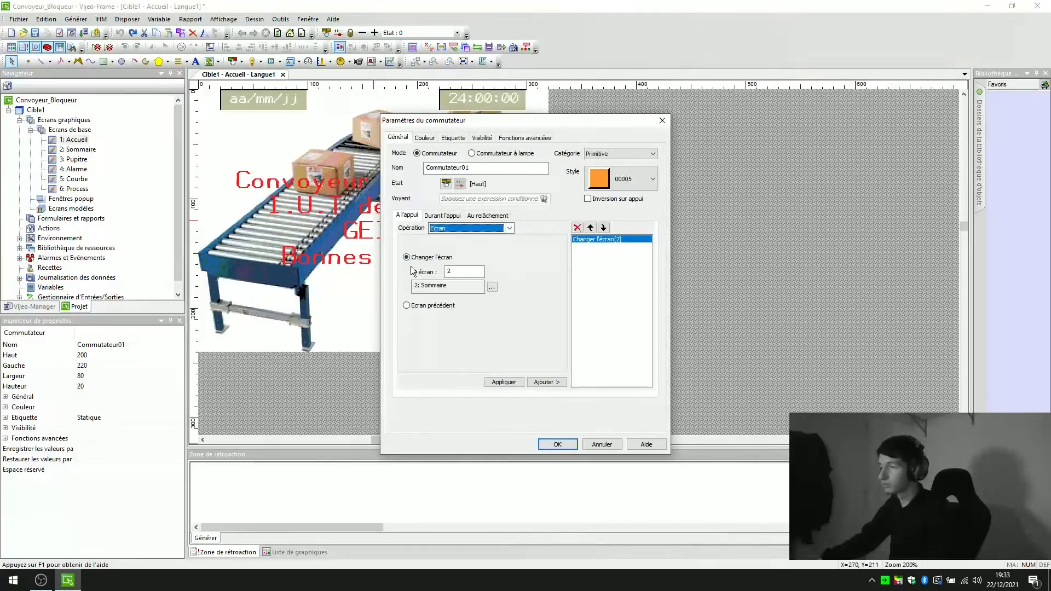
{"action": "left_click", "coordinate": [454, 268]}
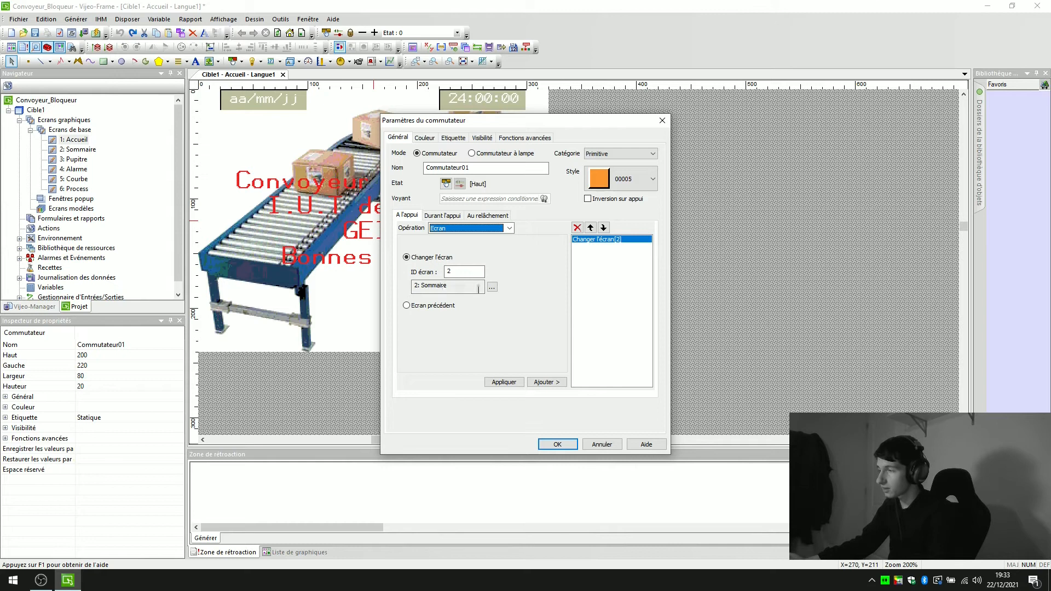
{"action": "left_click", "coordinate": [492, 286]}
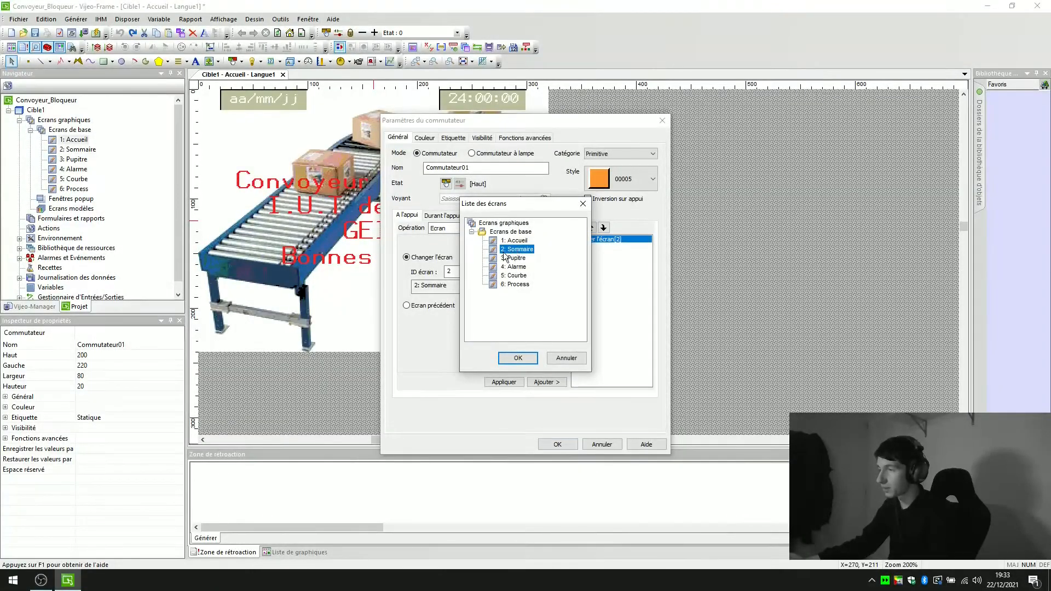
{"action": "left_click", "coordinate": [517, 358]}
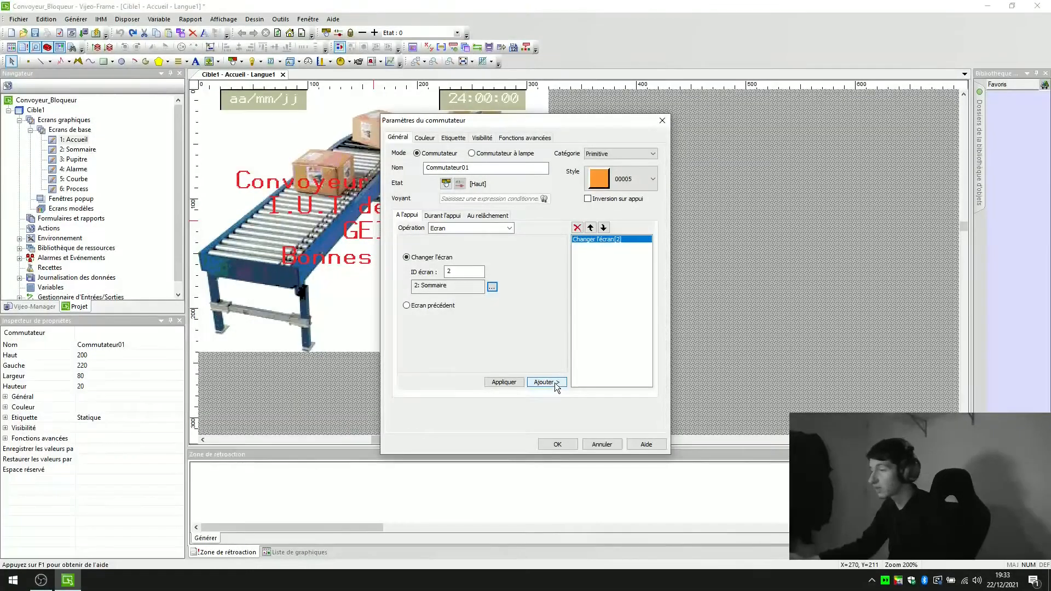
{"action": "left_click", "coordinate": [559, 444]}
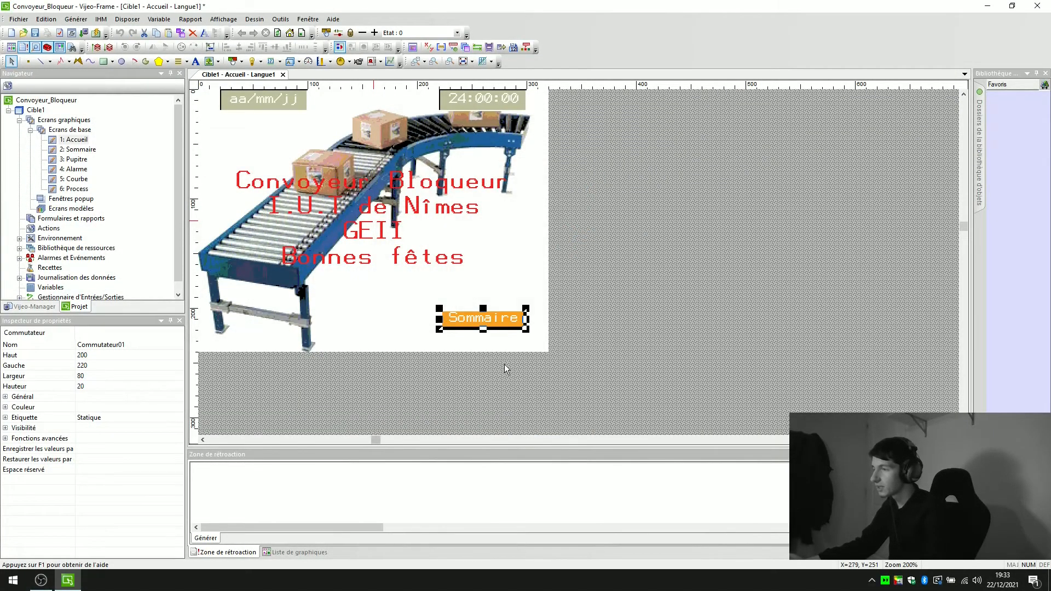
Step: Review the label and colour settings of the Sommaire switch, and close its parameters without changes
{"action": "double_click", "coordinate": [500, 324]}
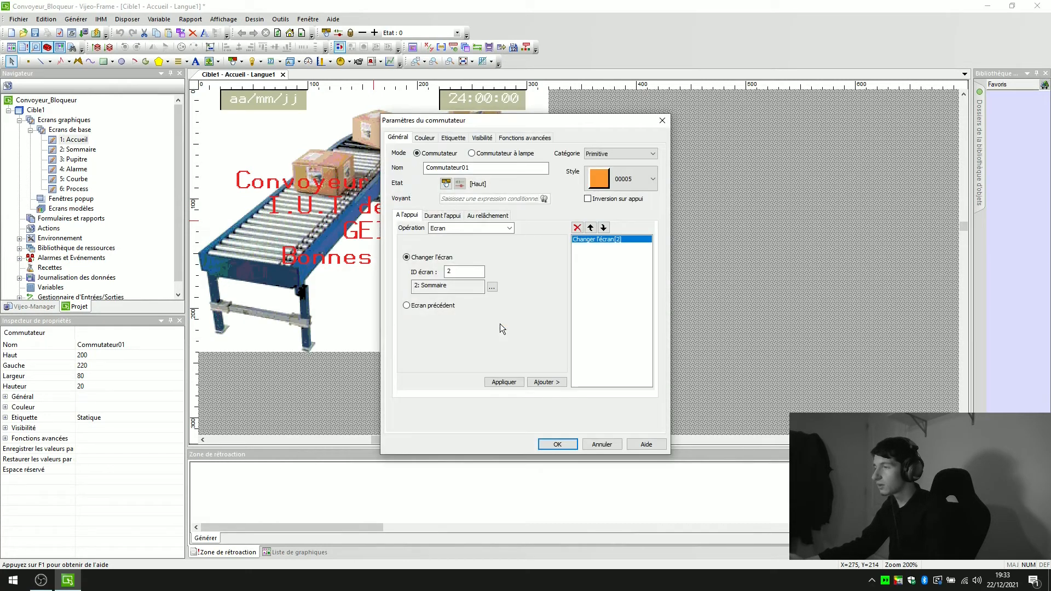
{"action": "left_click", "coordinate": [452, 138]}
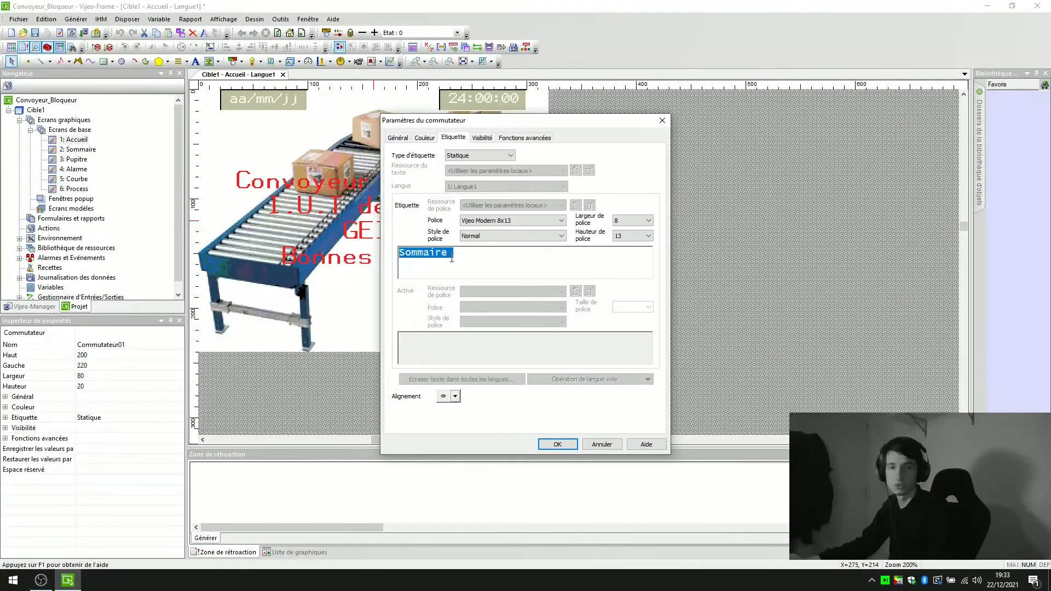
{"action": "left_click", "coordinate": [430, 138]}
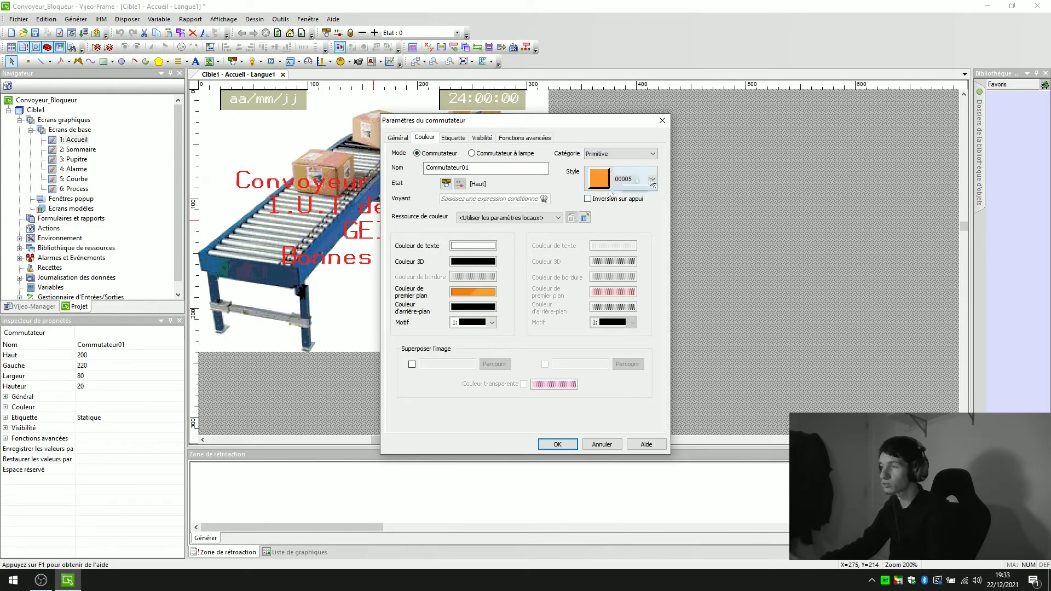
{"action": "left_click", "coordinate": [662, 121]}
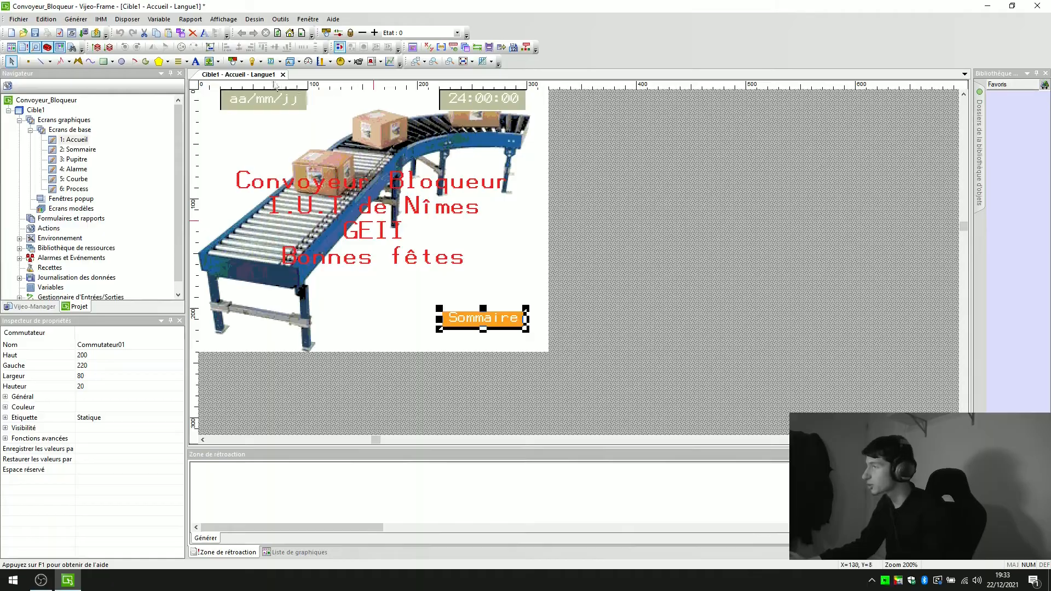
Step: Insert the IUT de Nîmes building image over the whole 320 x 240 Accueil screen
{"action": "left_click", "coordinate": [210, 62]}
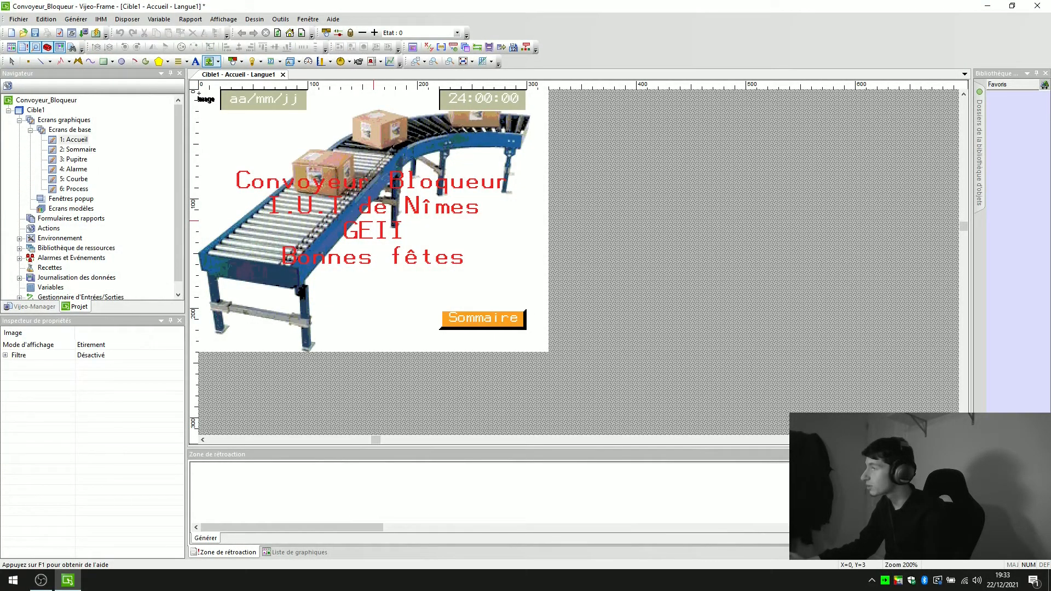
{"action": "left_click_drag", "start_coordinate": [200, 96], "coordinate": [547, 351]}
{"action": "left_click", "coordinate": [609, 267]}
{"action": "left_click", "coordinate": [653, 370]}
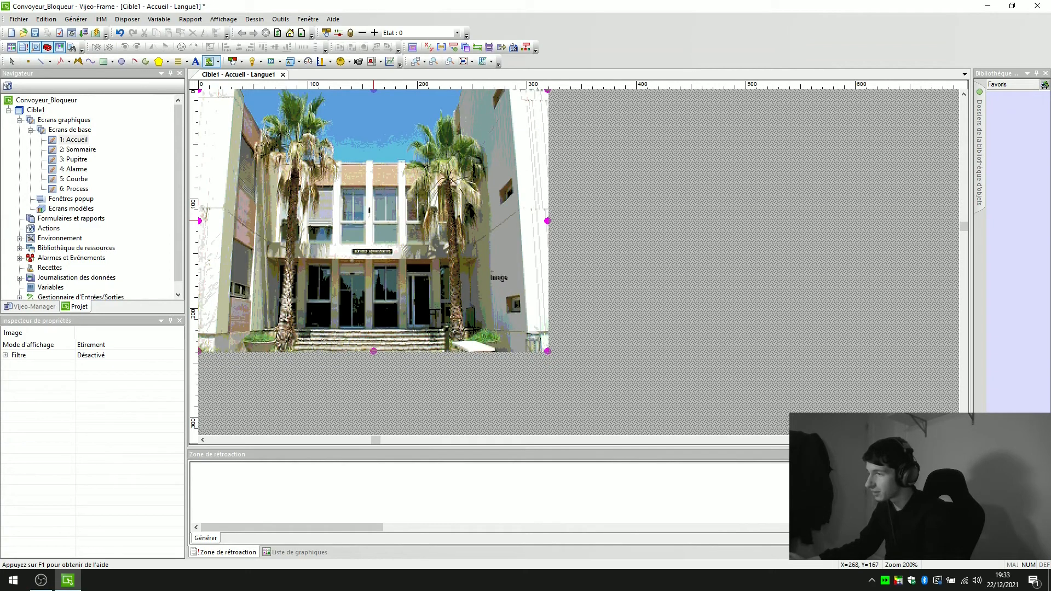
{"action": "left_click", "coordinate": [481, 255]}
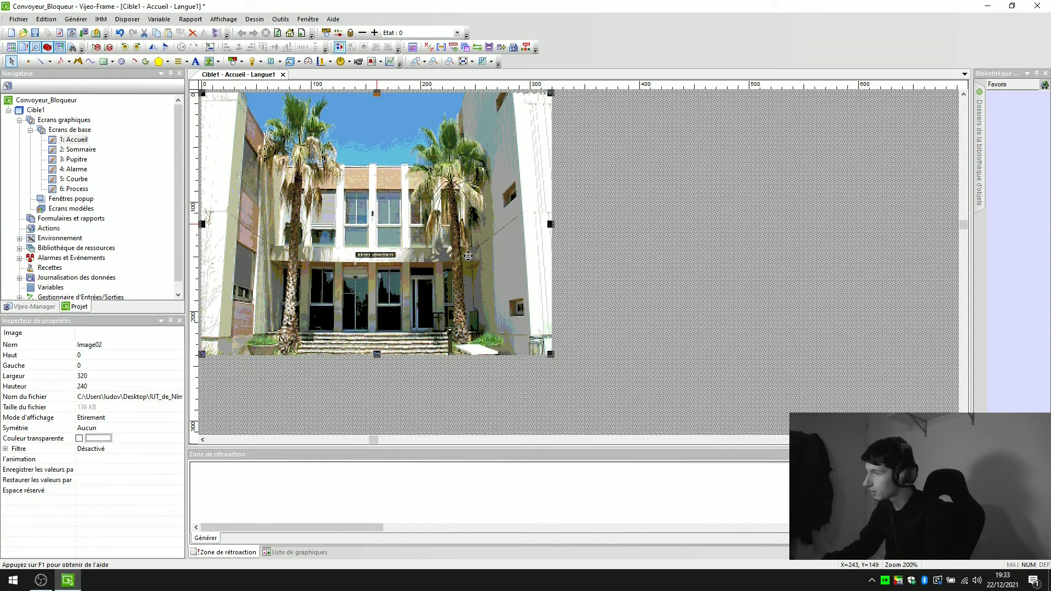
Step: Try sending the building image to the background, undo that, and delete the image from the Accueil screen
{"action": "right_click", "coordinate": [468, 256]}
{"action": "mouse_move", "coordinate": [594, 370]}
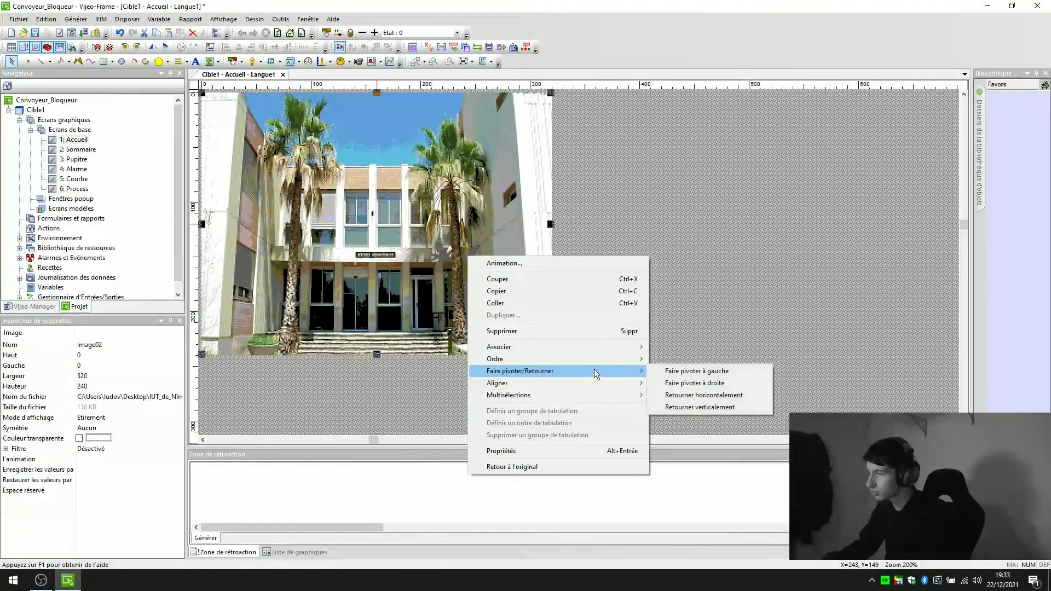
{"action": "mouse_move", "coordinate": [610, 346]}
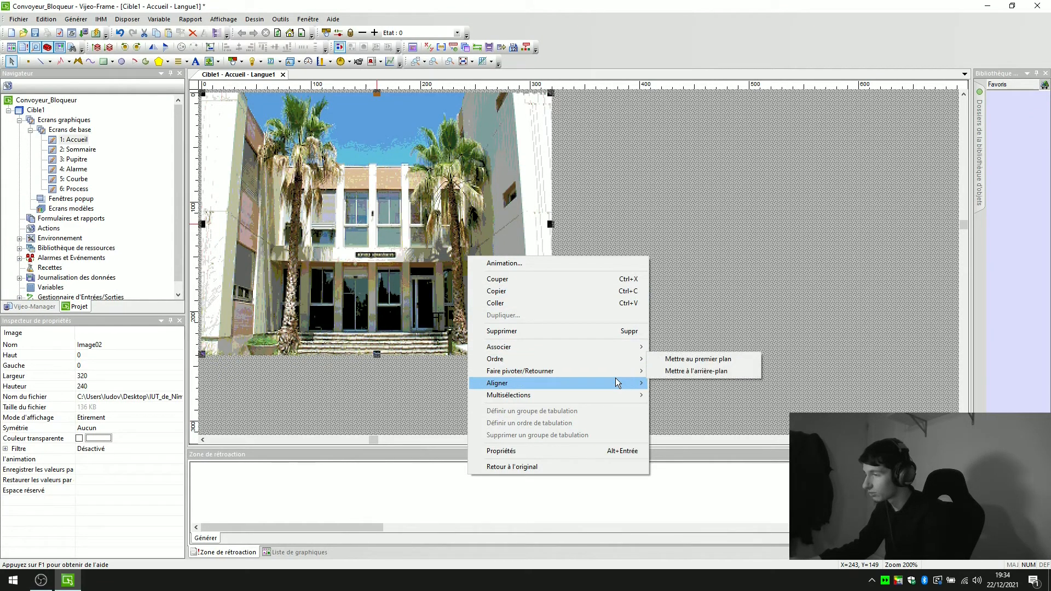
{"action": "left_click", "coordinate": [669, 370]}
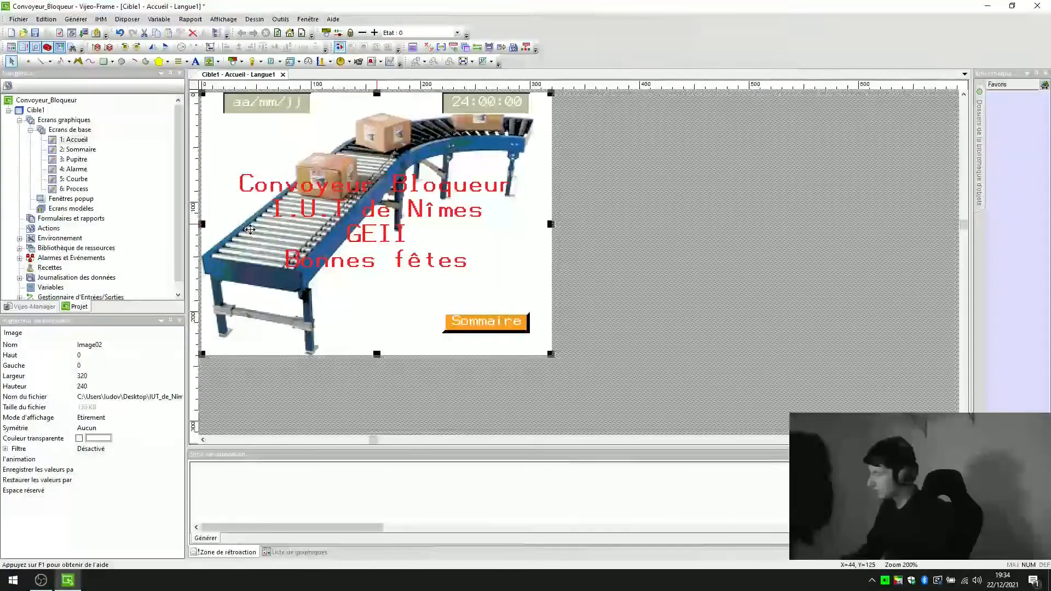
{"action": "key", "text": "ctrl+z"}
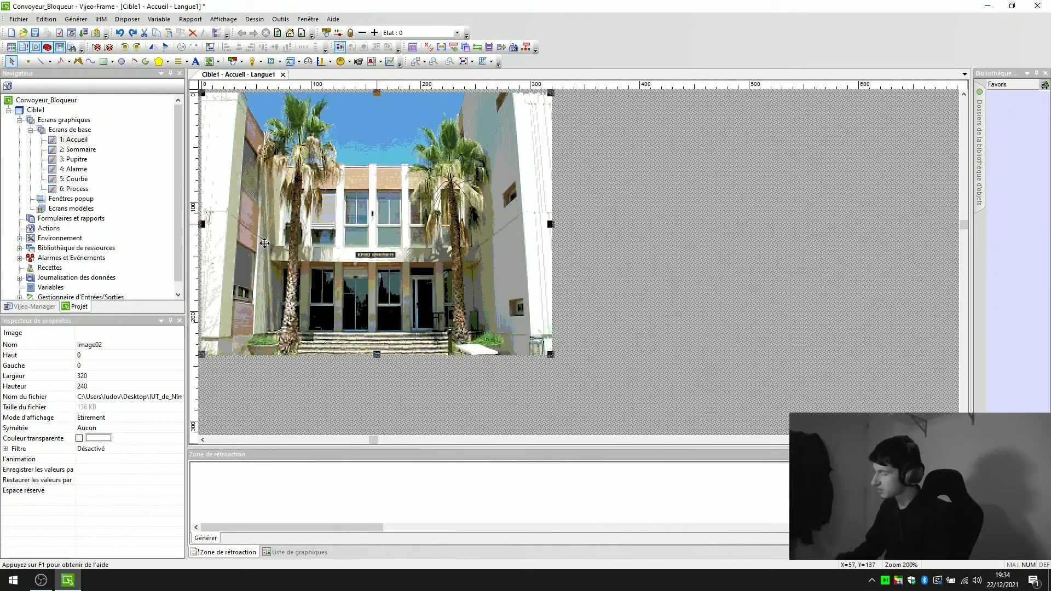
{"action": "key", "text": "Delete"}
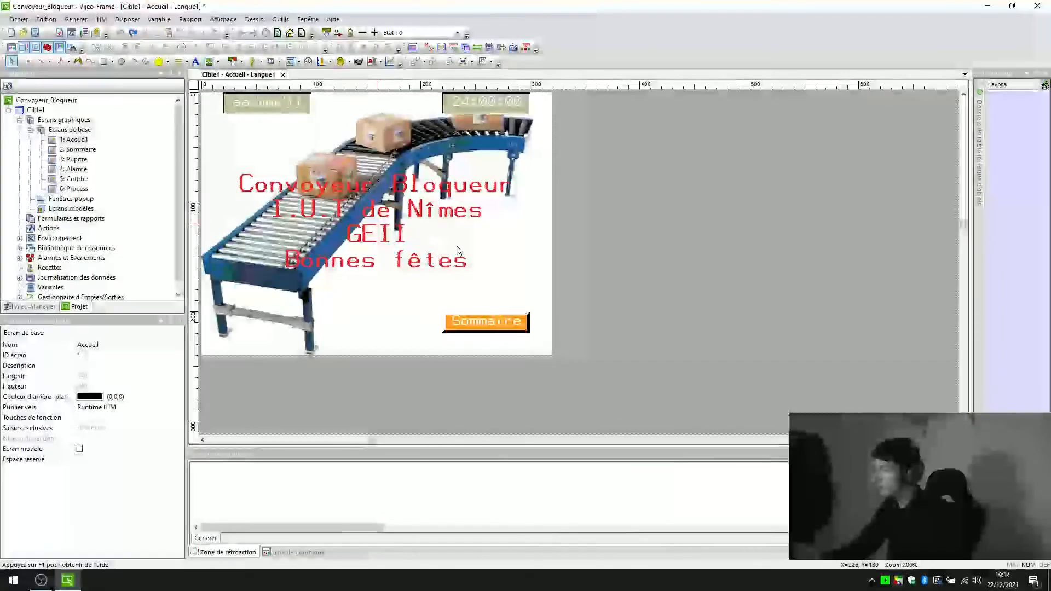
Step: Review the Convoyeur Bloqueur title's wording and font settings in the text editor, and close it without changes
{"action": "left_click", "coordinate": [346, 238]}
{"action": "double_click", "coordinate": [350, 237]}
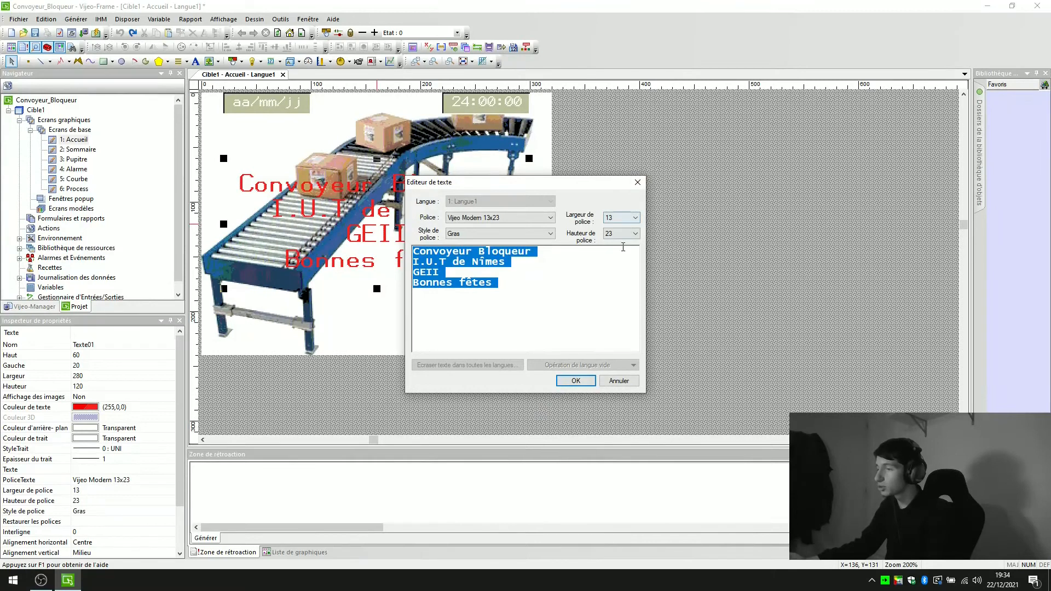
{"action": "left_click", "coordinate": [638, 182]}
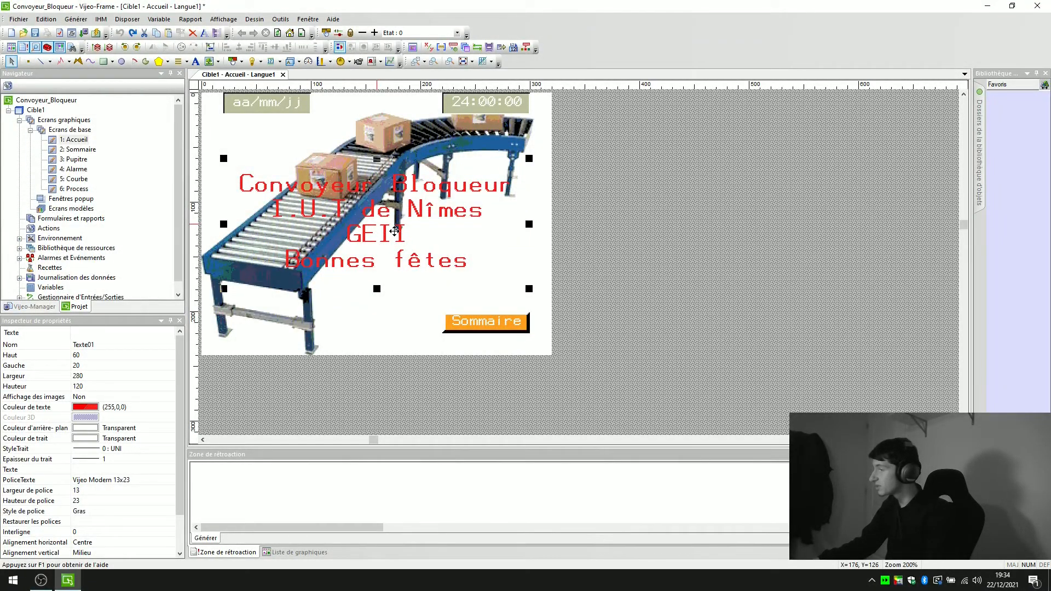
Step: Set the text colour of the Accueil screen's title to black (0,0,0)
{"action": "left_click", "coordinate": [97, 407]}
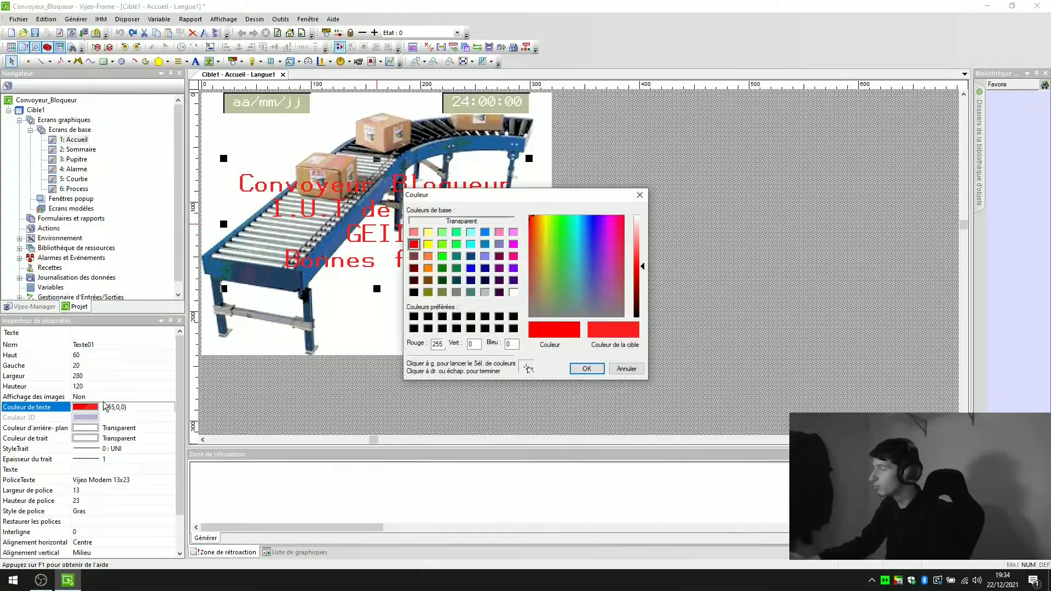
{"action": "left_click", "coordinate": [485, 328]}
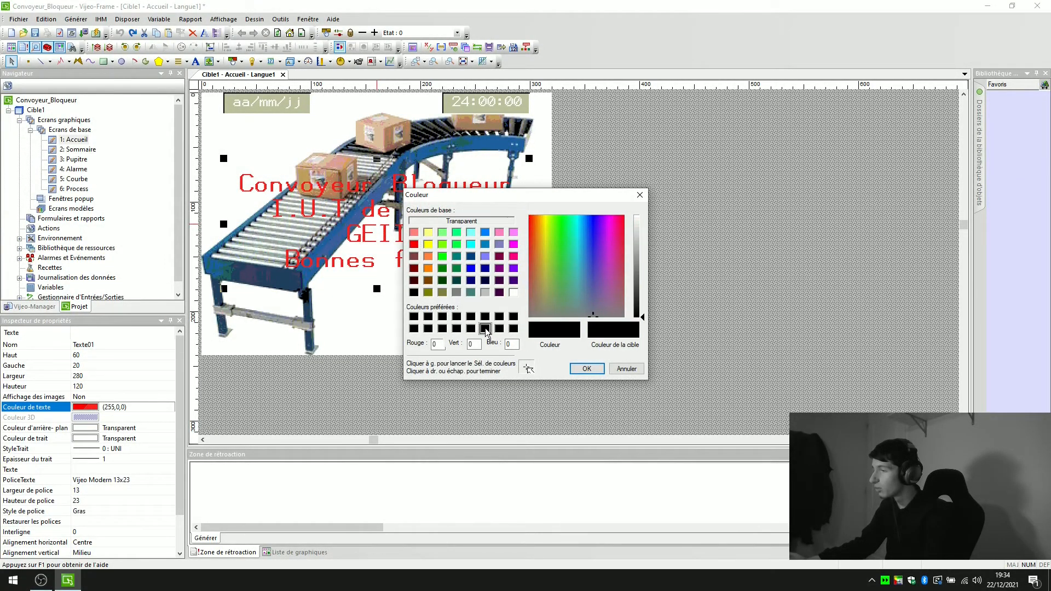
{"action": "left_click", "coordinate": [591, 368]}
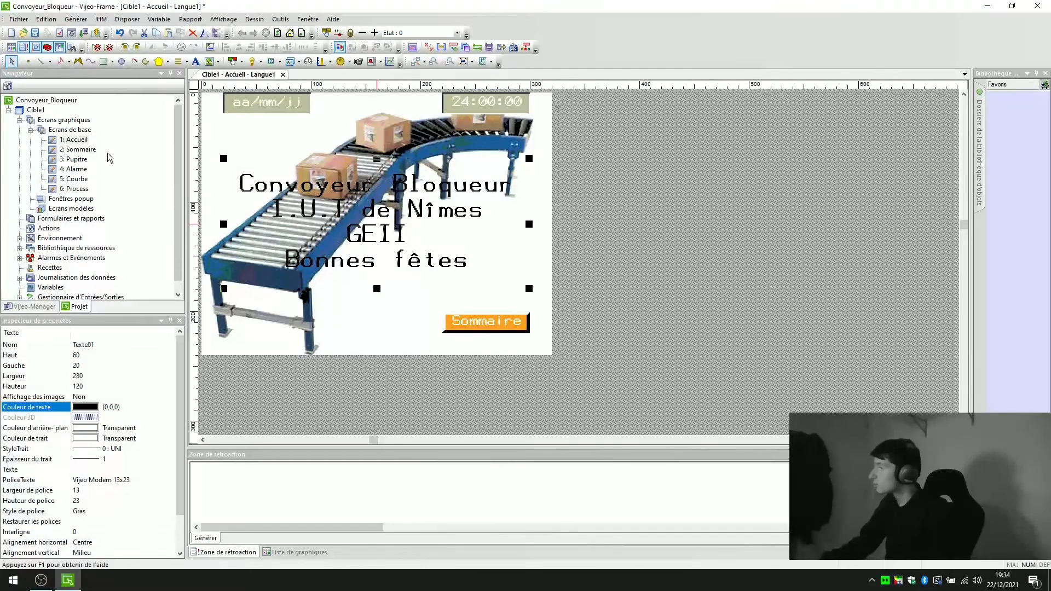
Step: Open the Sommaire screen and set its background colour to pink (255,0,128)
{"action": "double_click", "coordinate": [79, 149]}
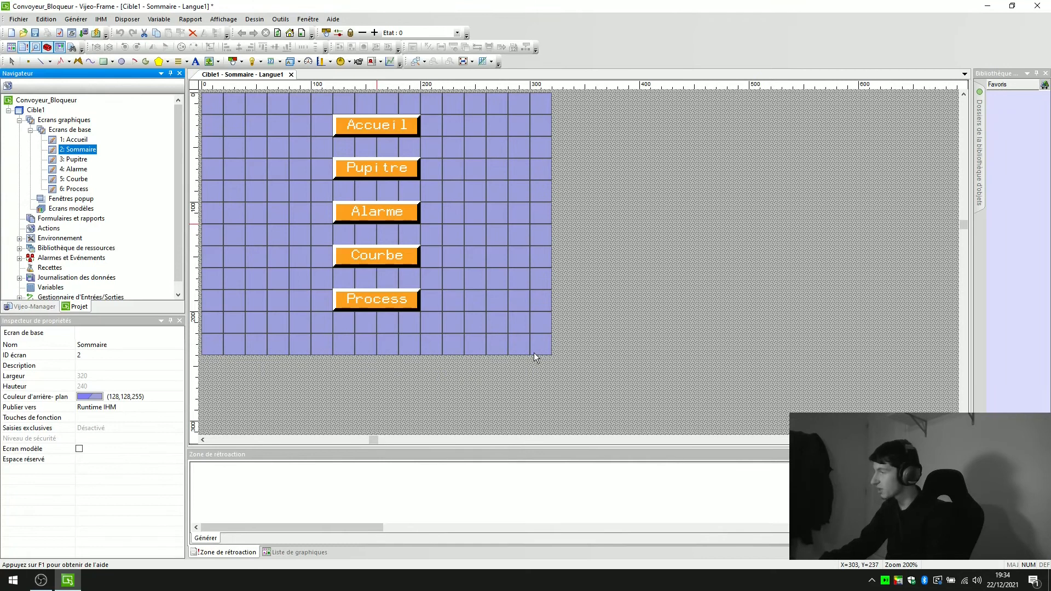
{"action": "left_click", "coordinate": [96, 397]}
{"action": "left_click", "coordinate": [513, 257]}
{"action": "left_click", "coordinate": [586, 369]}
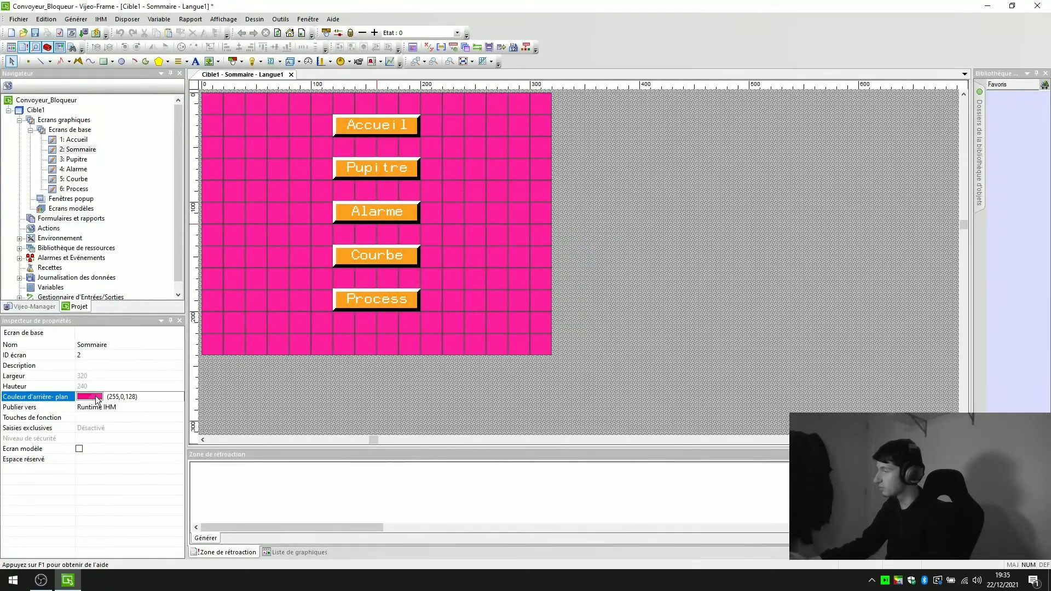
Step: Set the Sommaire screen's background colour back to (128,128,255)
{"action": "left_click", "coordinate": [97, 397]}
{"action": "left_click", "coordinate": [472, 256]}
{"action": "left_click", "coordinate": [485, 256]}
{"action": "left_click", "coordinate": [585, 369]}
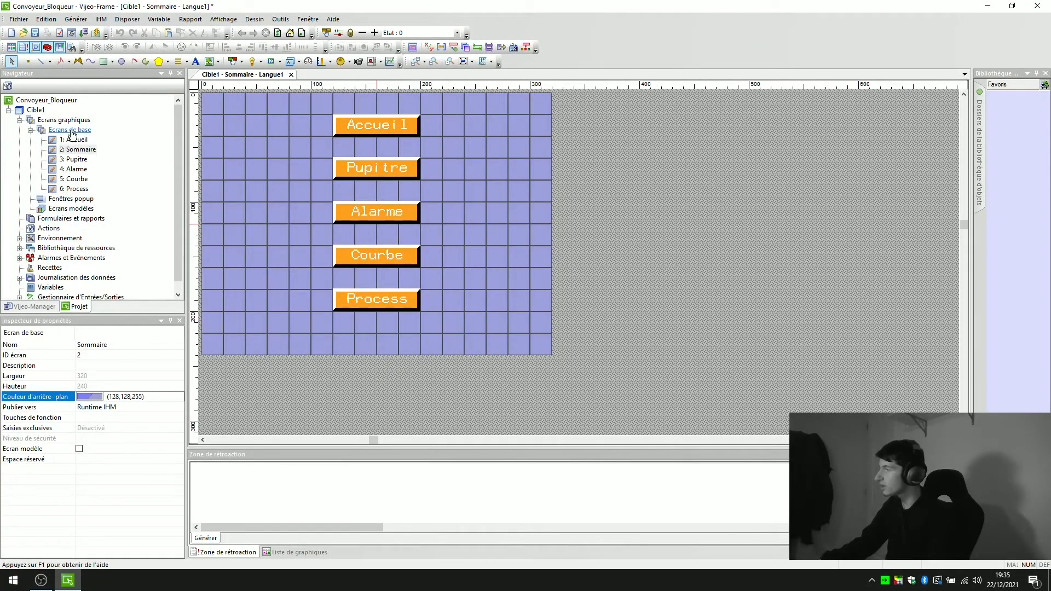
Step: Examine the ModbusTCPIP01 driver and its EquipementModbus01 equipment in the project's Gestionnaire d'Entrées/Sorties
{"action": "scroll", "coordinate": [125, 229], "scroll_direction": "down", "scroll_amount": 1}
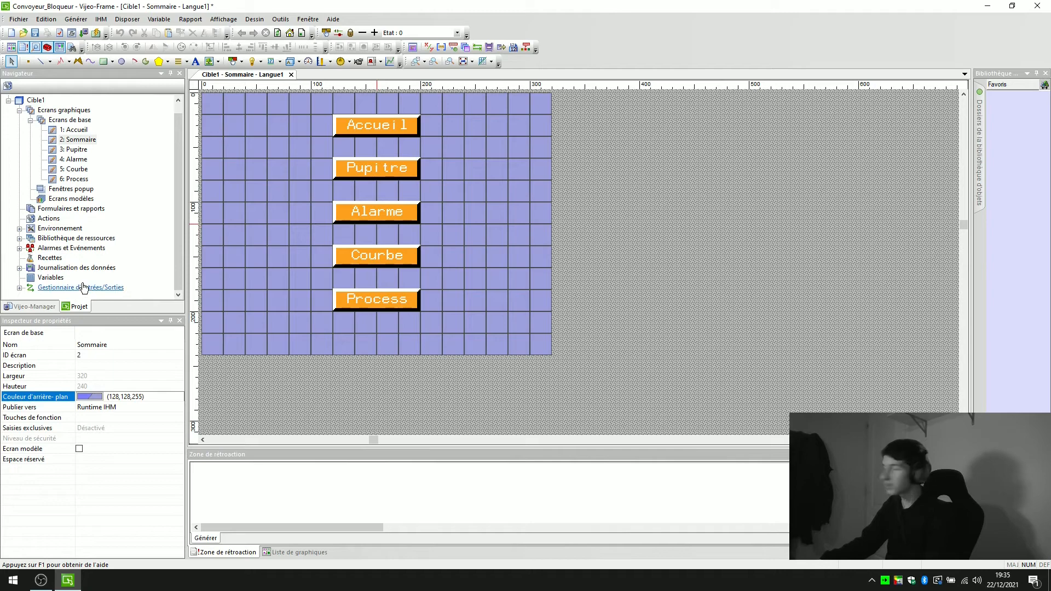
{"action": "double_click", "coordinate": [44, 288]}
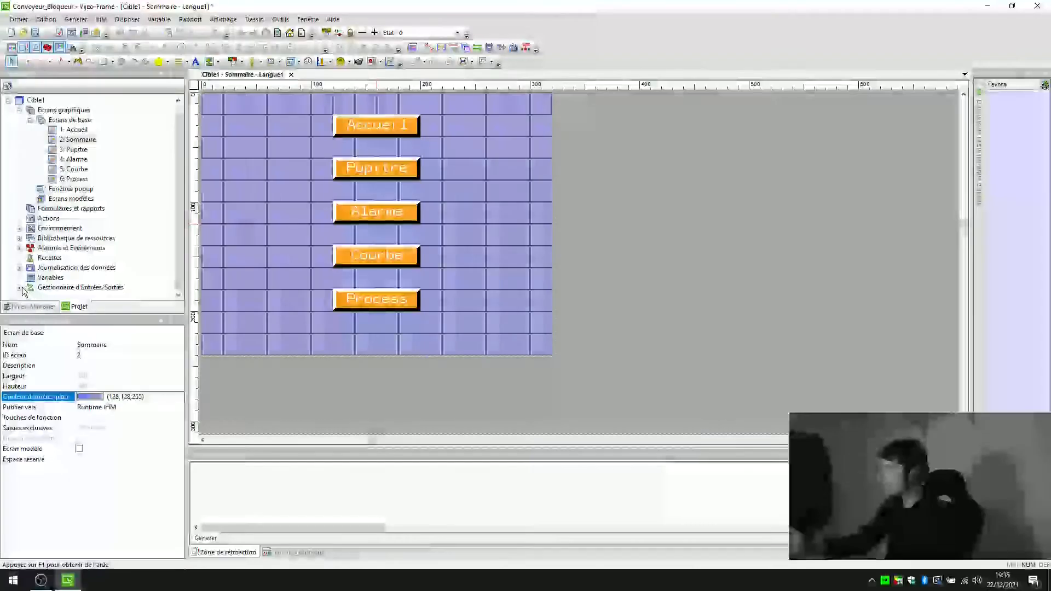
{"action": "double_click", "coordinate": [61, 287]}
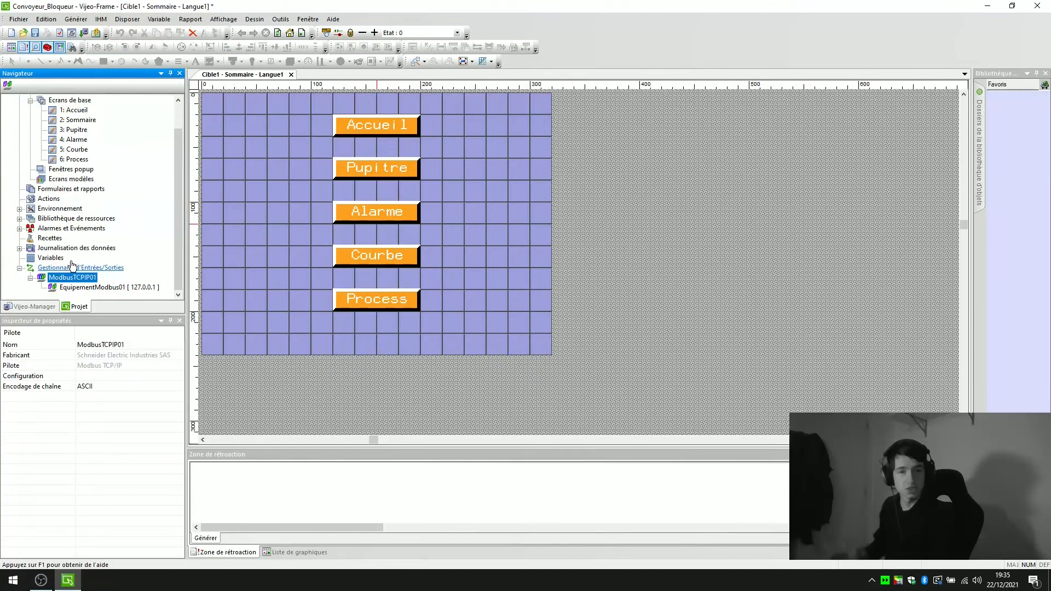
{"action": "scroll", "coordinate": [68, 248], "scroll_direction": "up", "scroll_amount": 1}
{"action": "scroll", "coordinate": [70, 252], "scroll_direction": "down", "scroll_amount": 1}
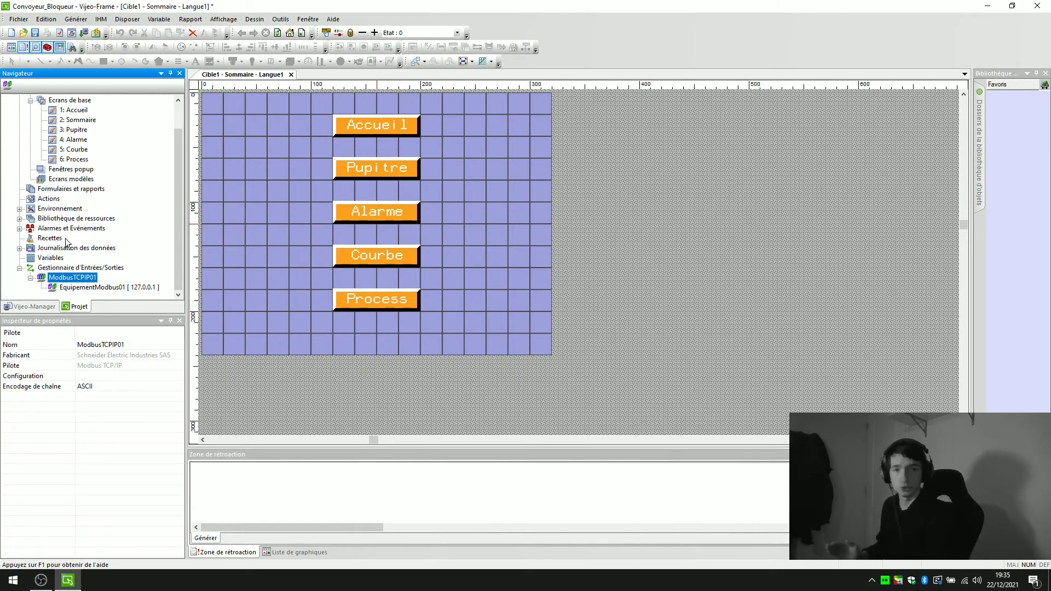
{"action": "scroll", "coordinate": [82, 235], "scroll_direction": "up", "scroll_amount": 1}
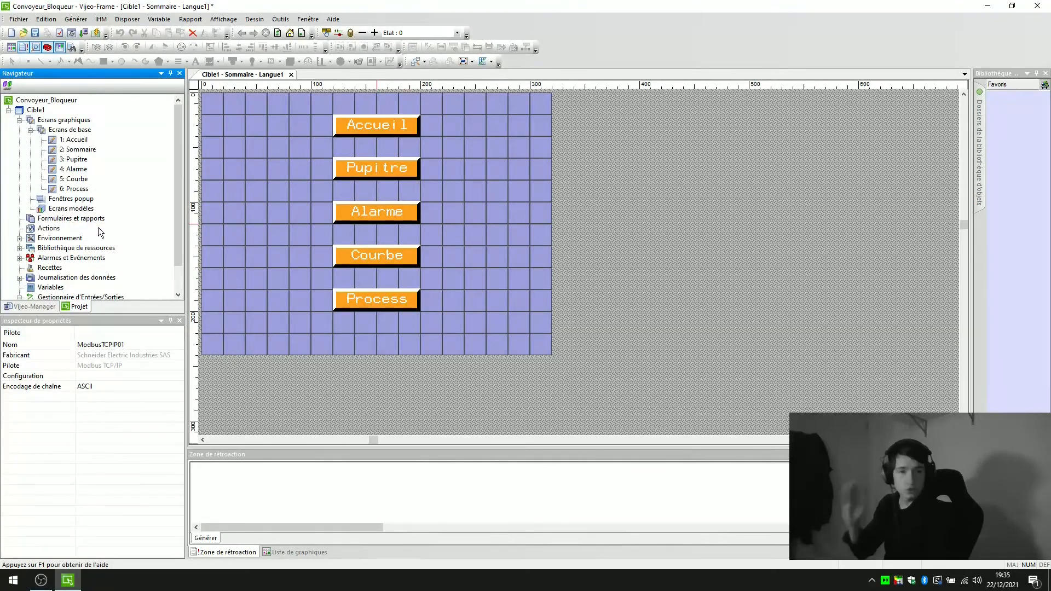
Step: Create a new base screen in the project and delete it
{"action": "right_click", "coordinate": [77, 130]}
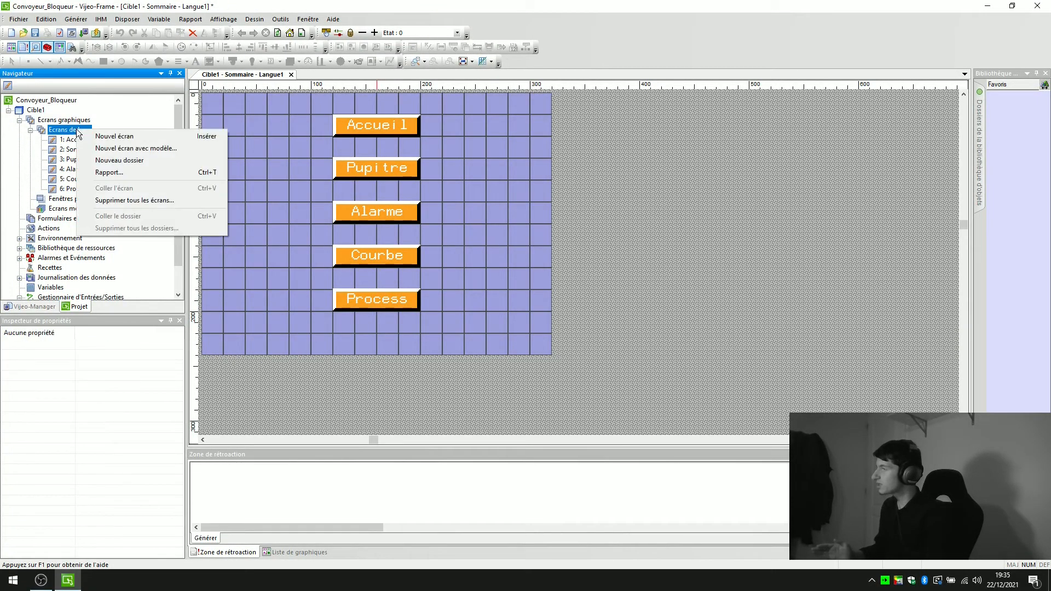
{"action": "left_click", "coordinate": [121, 138]}
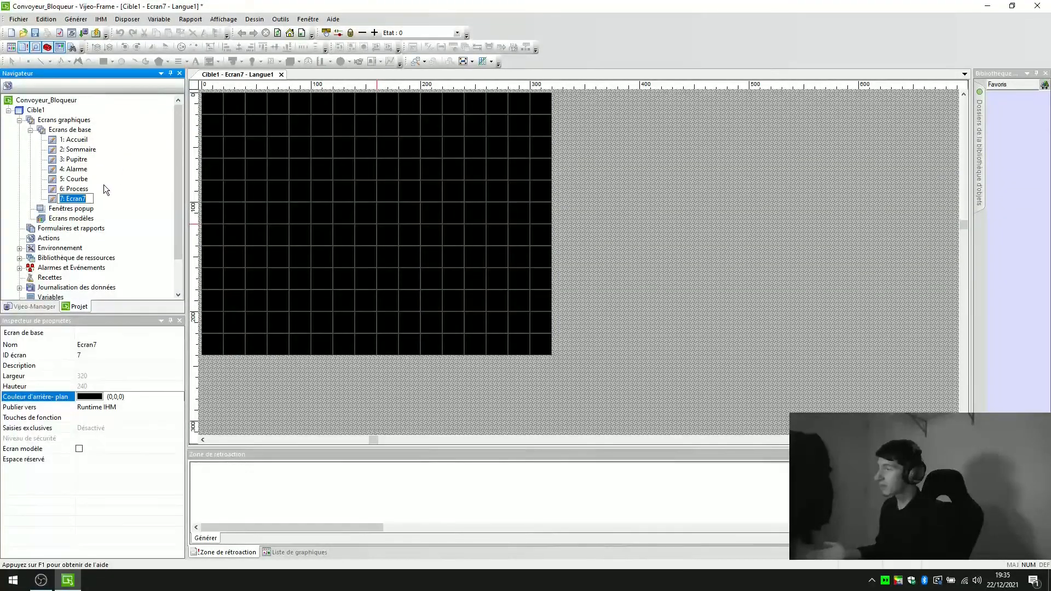
{"action": "right_click", "coordinate": [53, 199]}
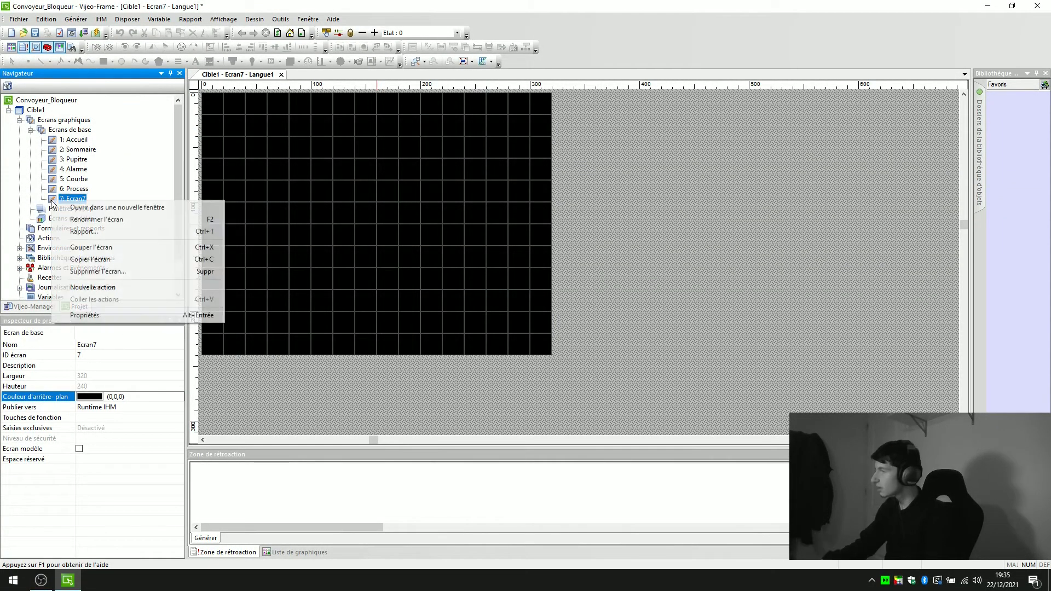
{"action": "left_click", "coordinate": [99, 271]}
{"action": "left_click", "coordinate": [539, 329]}
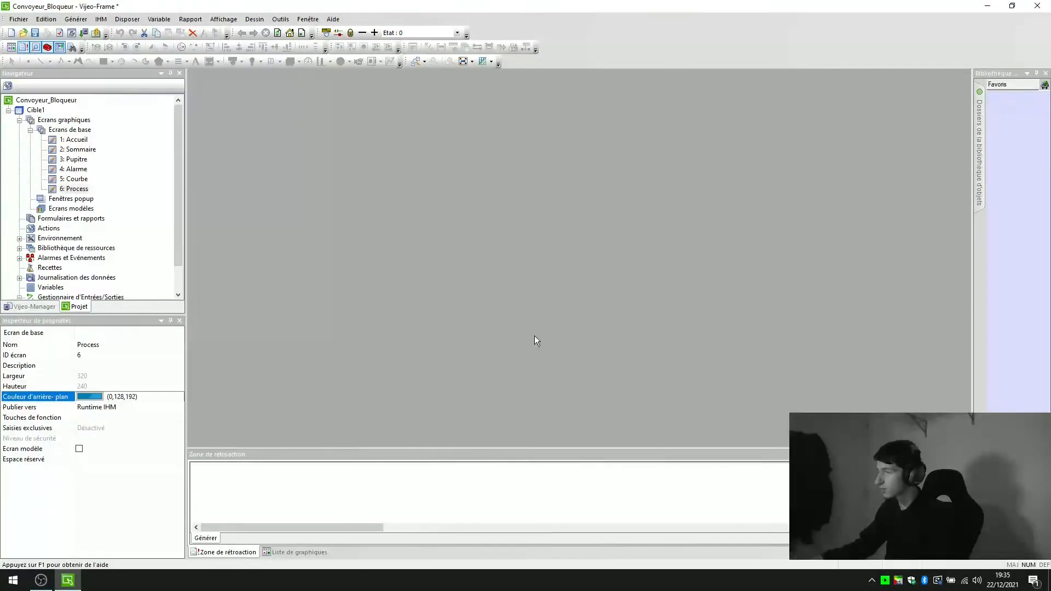
Step: Look through the base screens, comparing the Accueil and Pupitre screens and their Sommaire switches
{"action": "left_click", "coordinate": [70, 150]}
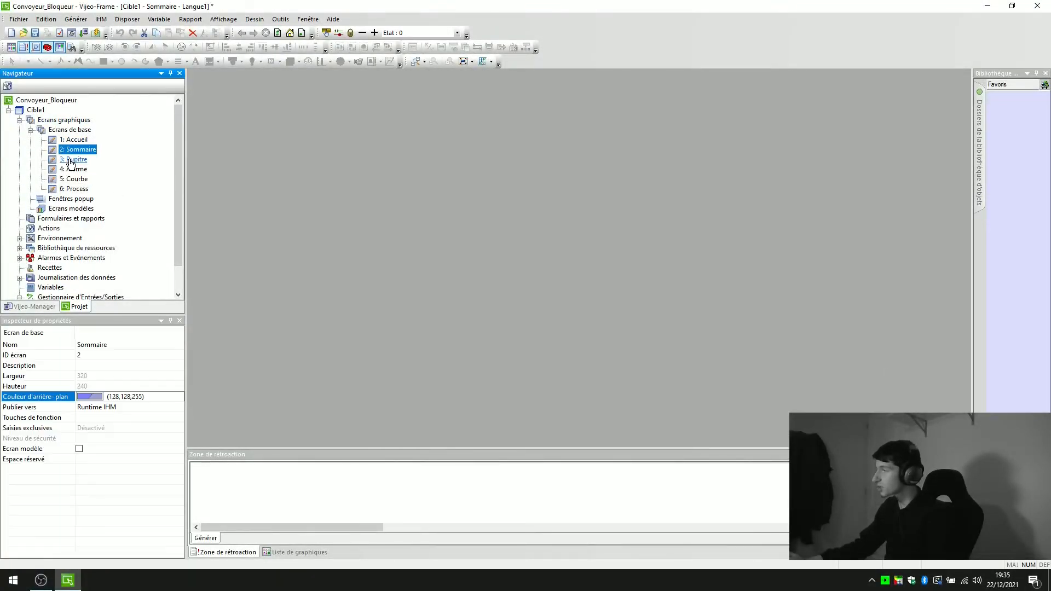
{"action": "left_click", "coordinate": [70, 160]}
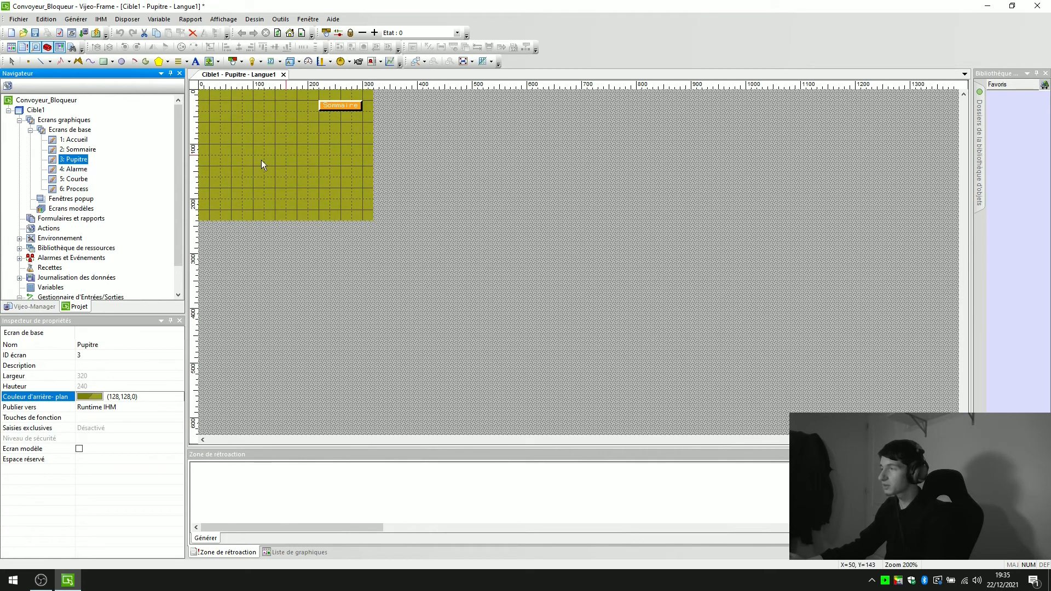
{"action": "left_click_drag", "start_coordinate": [71, 160], "coordinate": [66, 145]}
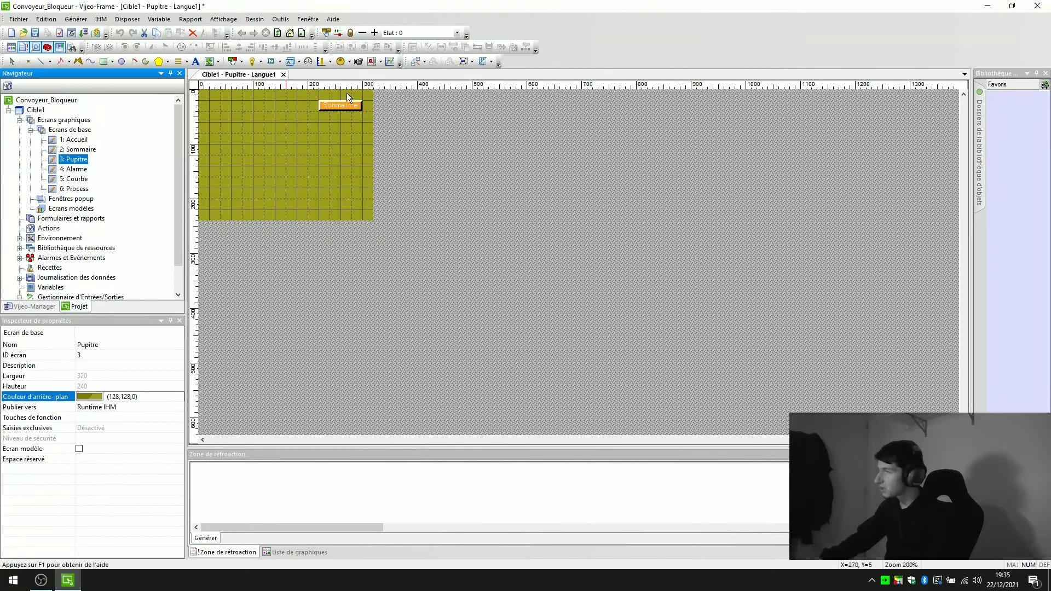
{"action": "double_click", "coordinate": [77, 140]}
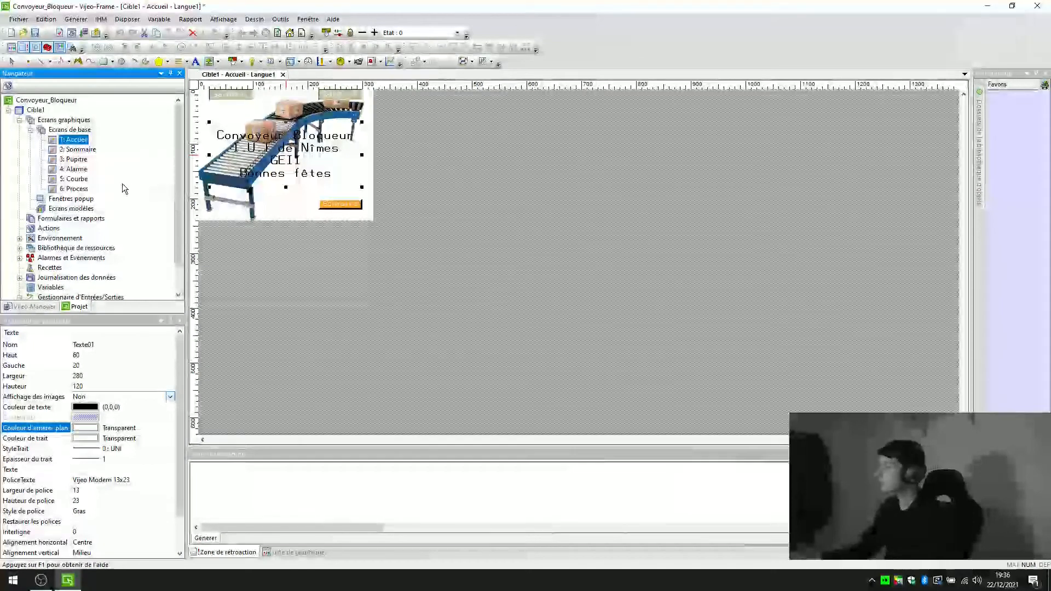
{"action": "double_click", "coordinate": [76, 159]}
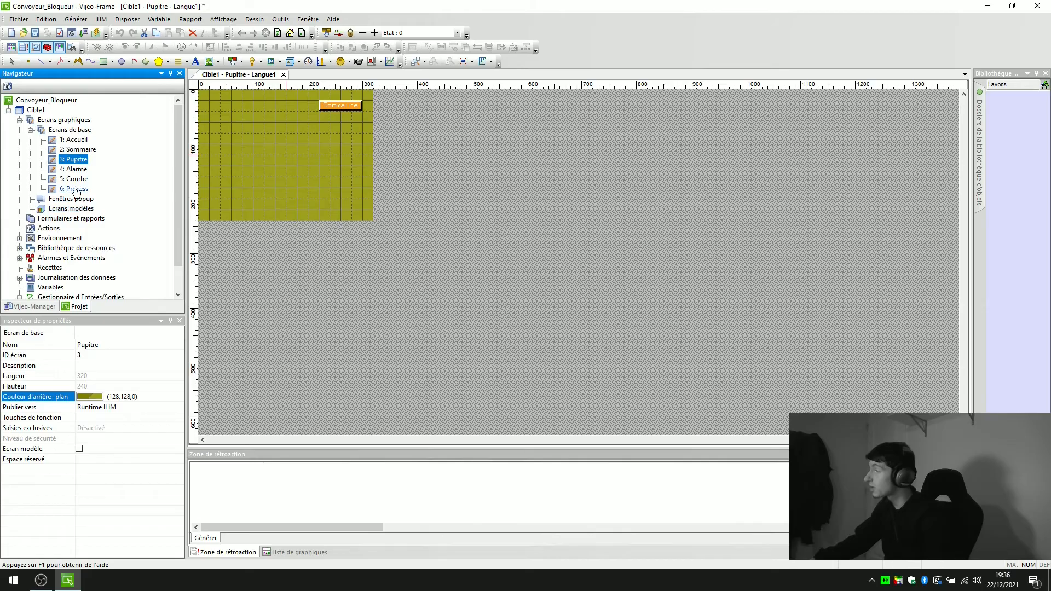
{"action": "left_click", "coordinate": [76, 170]}
{"action": "left_click", "coordinate": [81, 190]}
{"action": "left_click", "coordinate": [80, 160]}
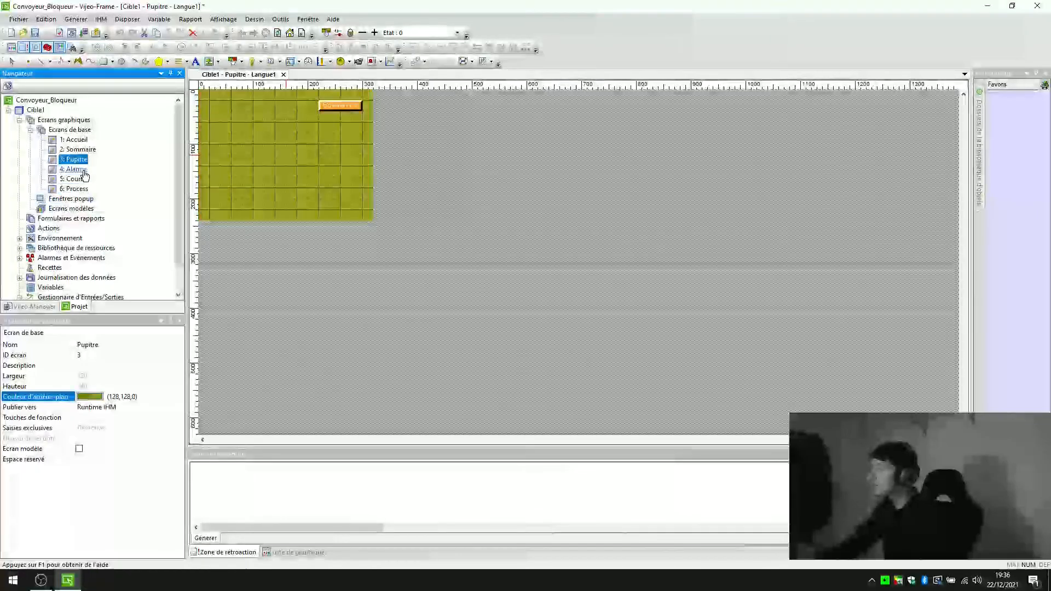
{"action": "left_click", "coordinate": [81, 170]}
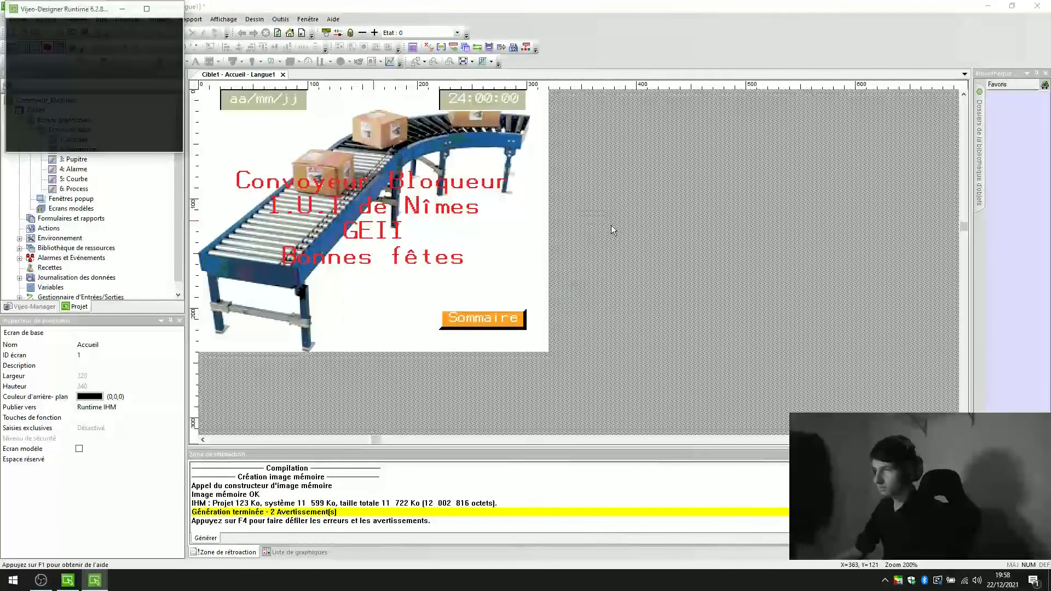
Step: Move the runtime window beside the screen design and test switching between the Accueil and Sommaire screens
{"action": "left_click_drag", "start_coordinate": [80, 14], "coordinate": [677, 139]}
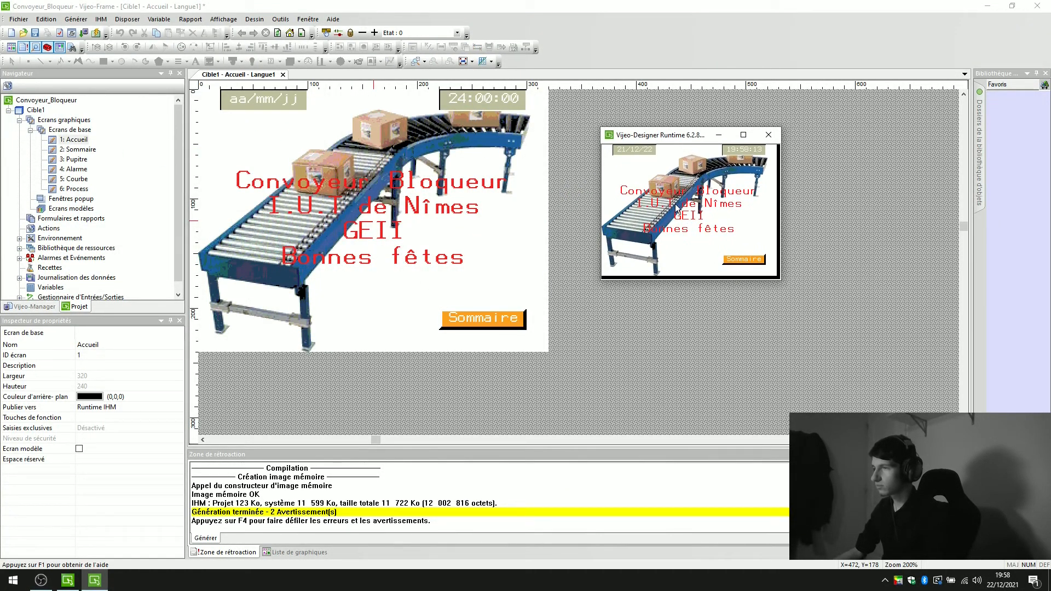
{"action": "left_click", "coordinate": [656, 162]}
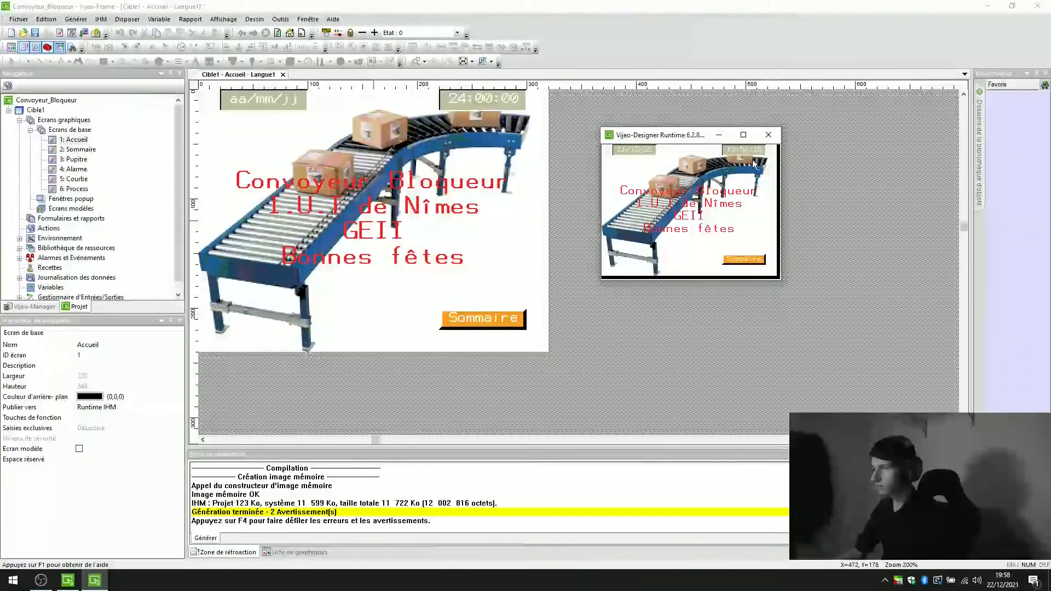
{"action": "left_click", "coordinate": [736, 261]}
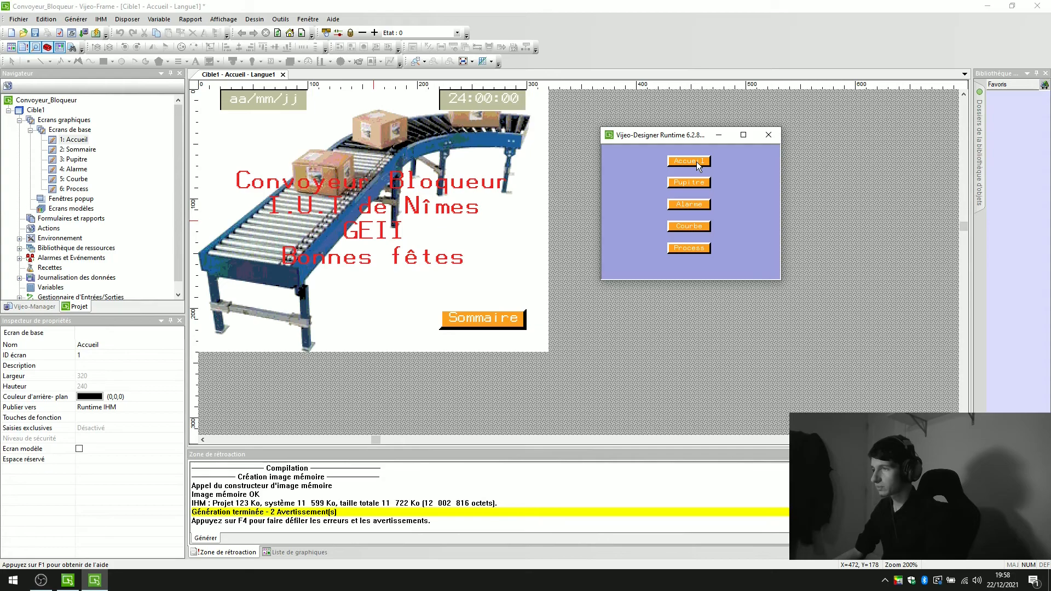
{"action": "left_click", "coordinate": [696, 162]}
{"action": "left_click", "coordinate": [741, 254]}
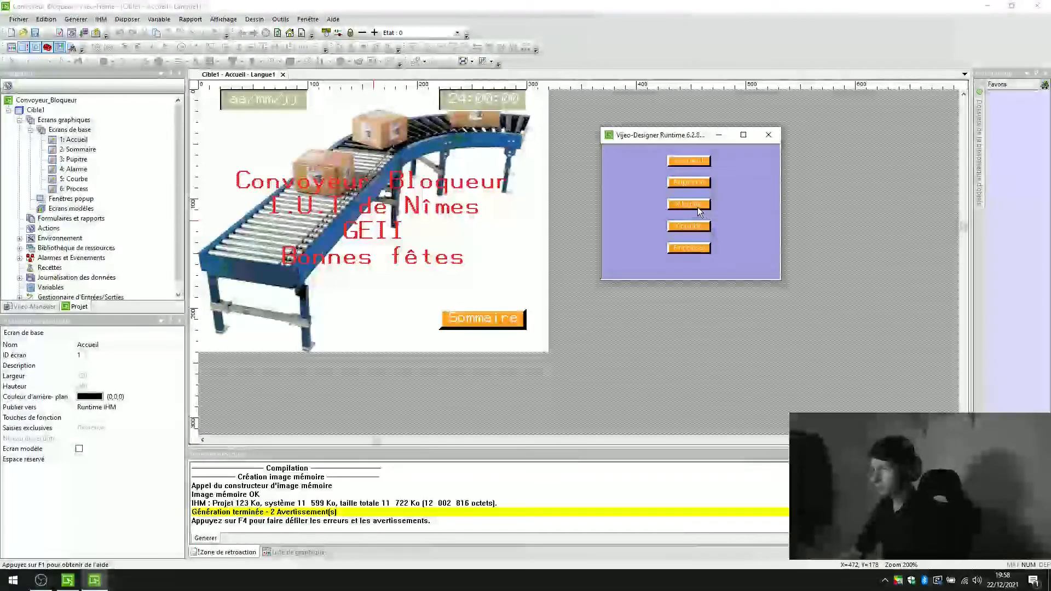
Step: Test the Alarme and Process switches in the simulation, returning to Sommaire after each, and go back to Accueil
{"action": "left_click", "coordinate": [697, 206]}
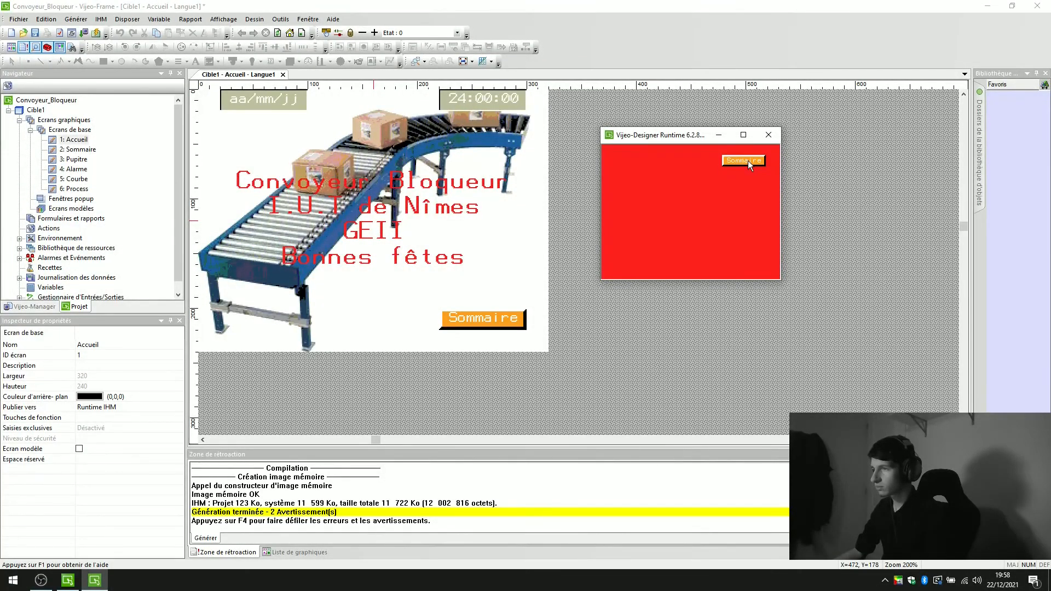
{"action": "left_click", "coordinate": [747, 160]}
{"action": "left_click", "coordinate": [689, 248]}
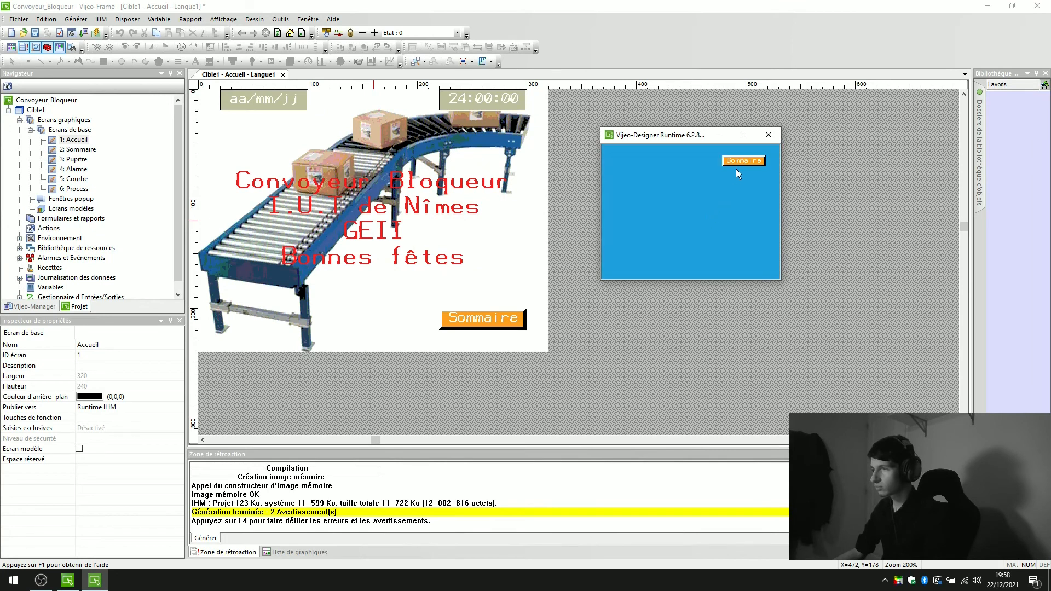
{"action": "left_click", "coordinate": [736, 162]}
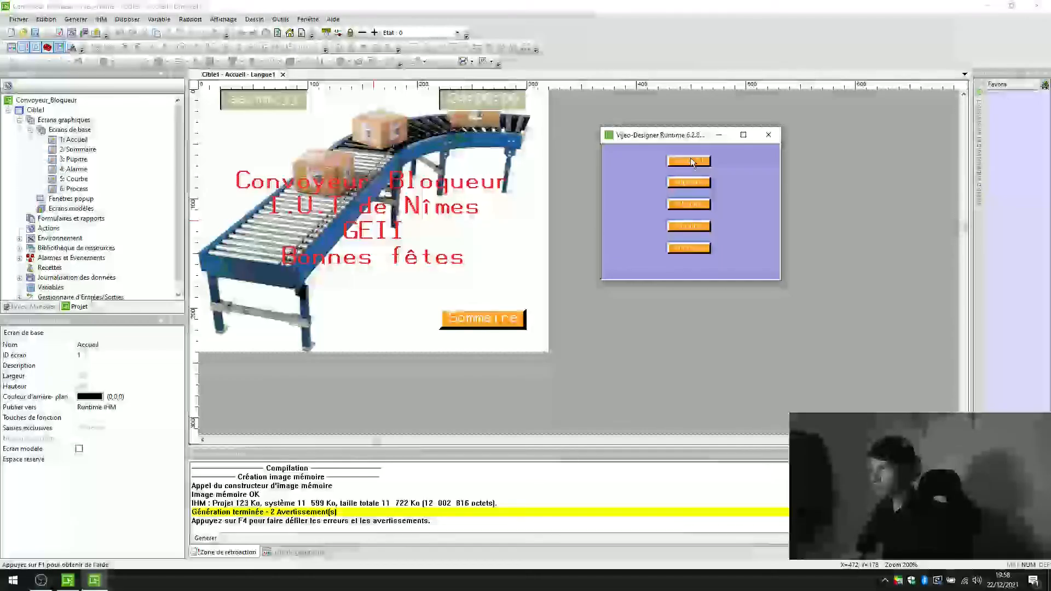
{"action": "left_click", "coordinate": [690, 158]}
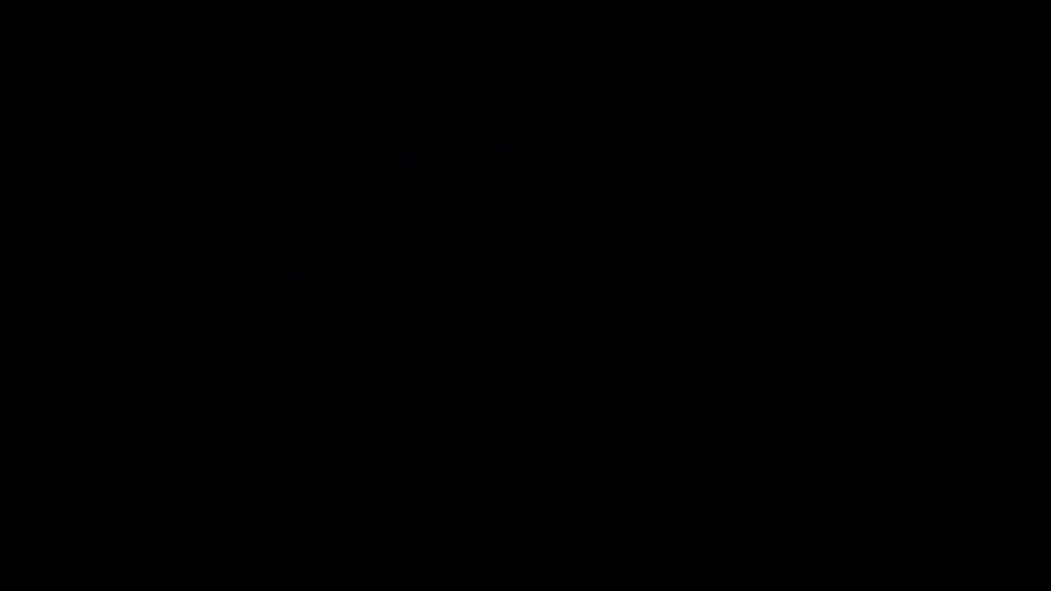